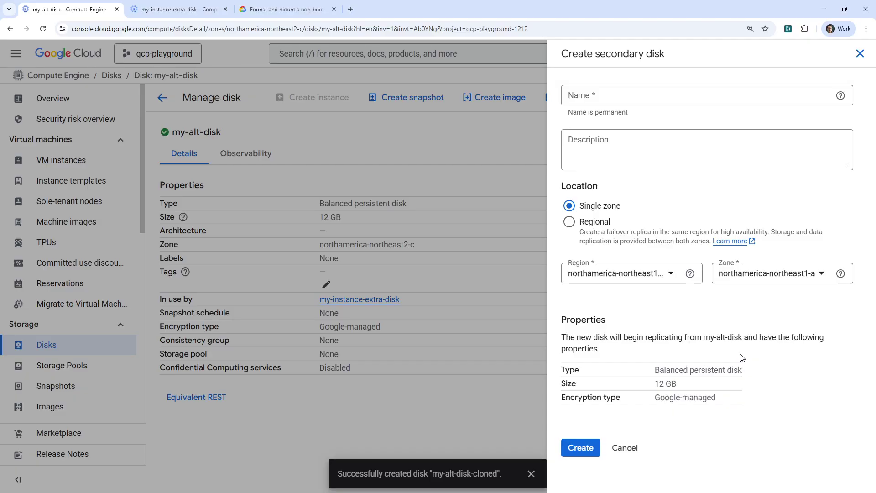
# - Name the new secondary disk my-secondary-disk
pyautogui.click(650, 272)
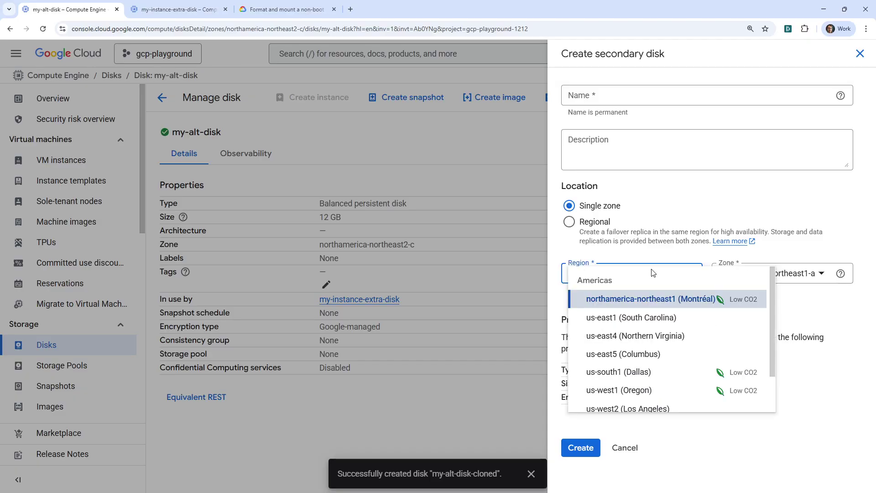
pyautogui.click(624, 101)
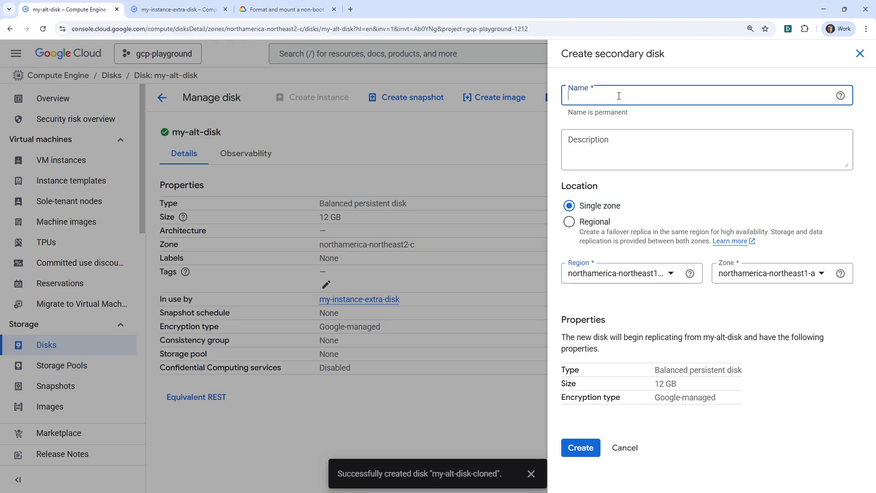
pyautogui.write('my-sec')
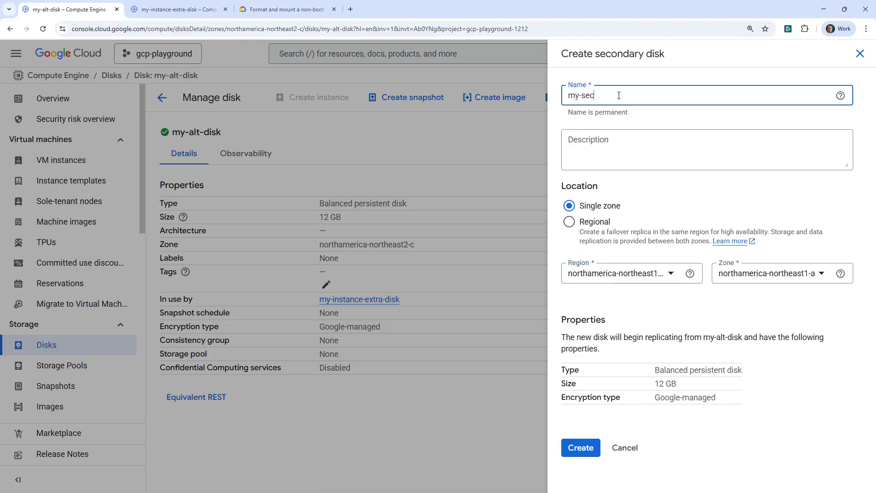
pyautogui.write('ondary-disk')
# - Make the secondary disk regional, keeping the northamerica-northeast1-a zone with the northamerica-northeast1-c replica, and create it
pyautogui.click(594, 223)
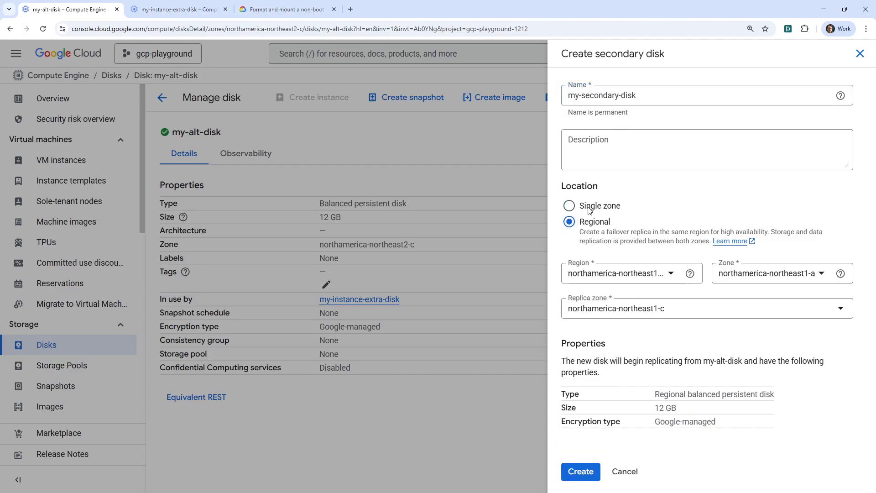
pyautogui.click(588, 209)
pyautogui.click(597, 223)
pyautogui.click(600, 212)
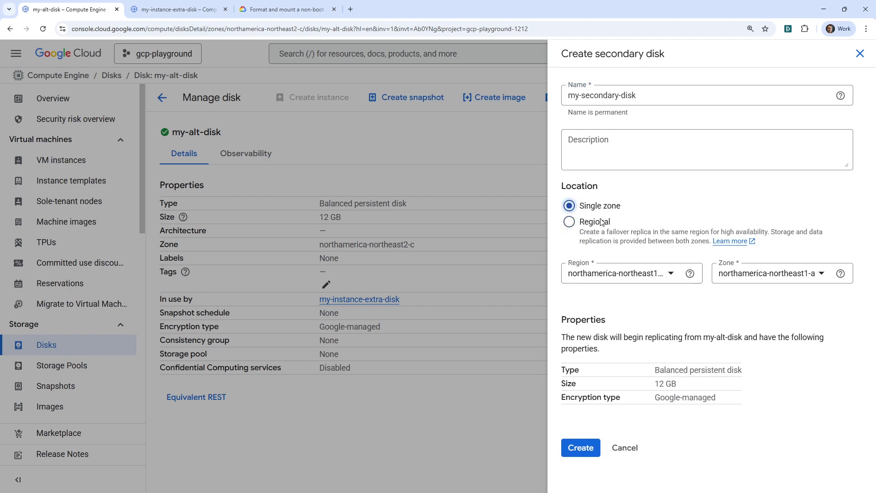
pyautogui.click(606, 224)
pyautogui.click(601, 211)
pyautogui.click(600, 223)
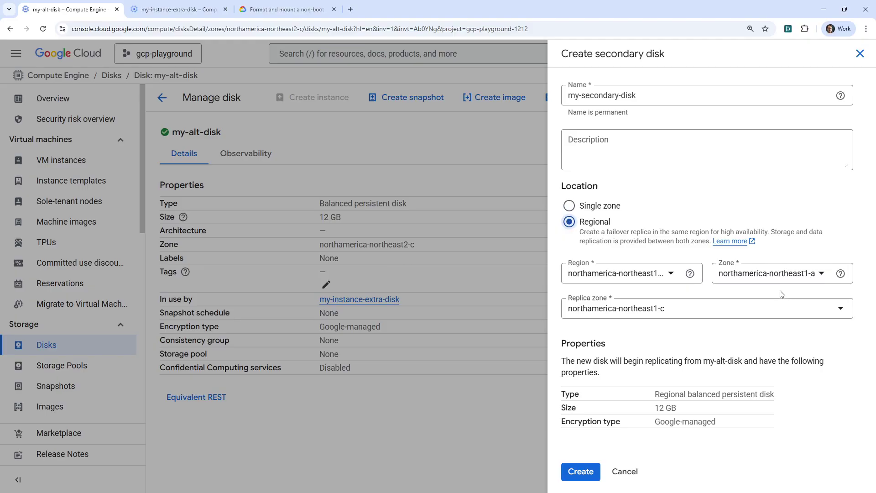
pyautogui.click(588, 476)
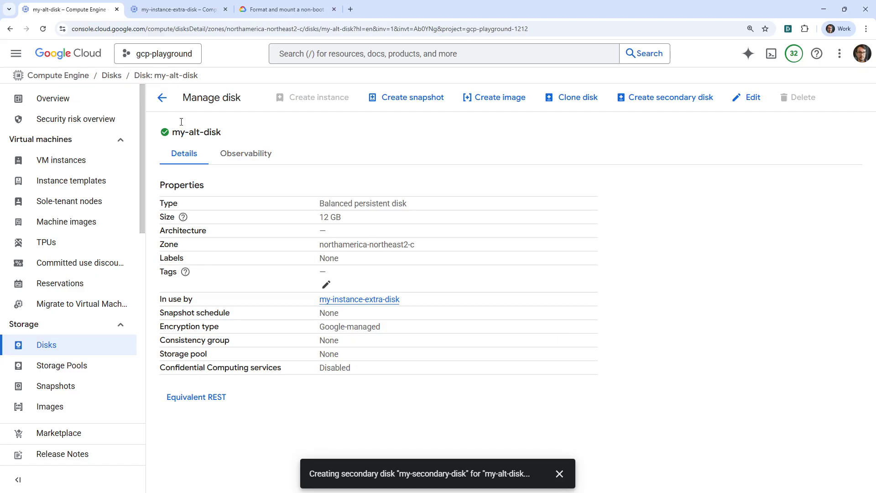
# - Return to the list of all disks, refresh it and check the types and zones of the disks
pyautogui.click(162, 97)
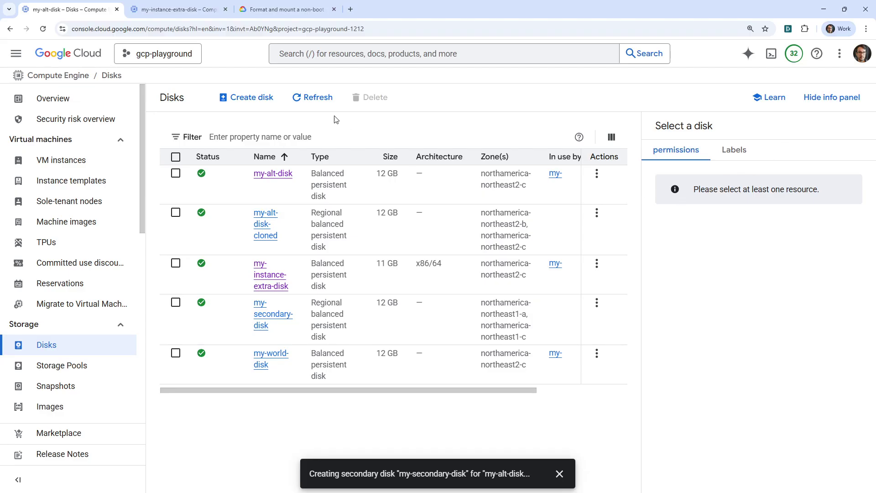
pyautogui.click(317, 107)
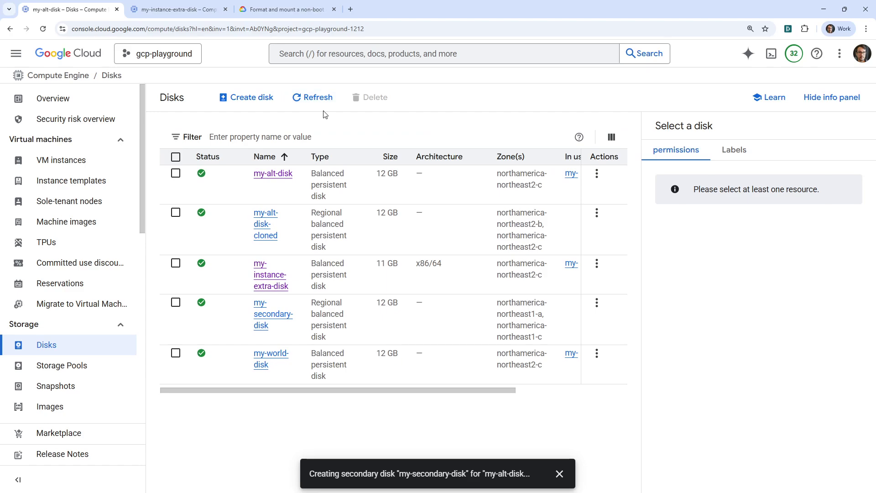
pyautogui.moveTo(439, 390); pyautogui.dragTo(426, 372)
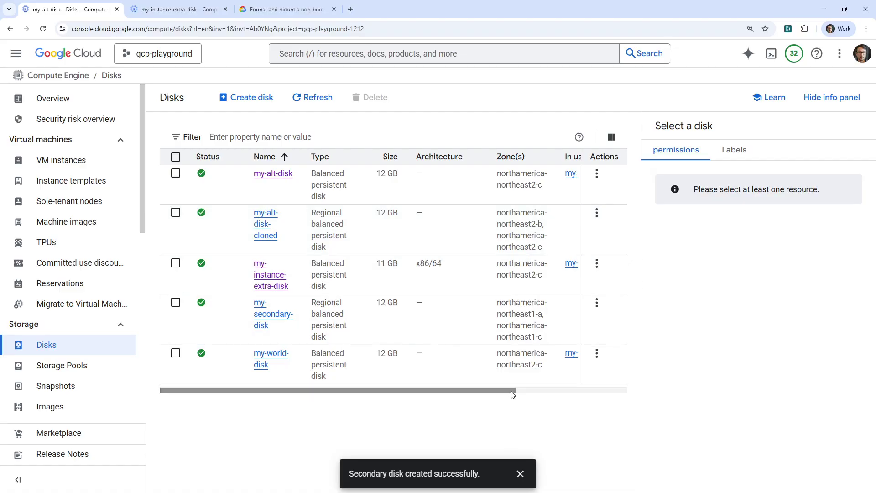
pyautogui.moveTo(507, 393); pyautogui.dragTo(276, 354)
pyautogui.click(95, 166)
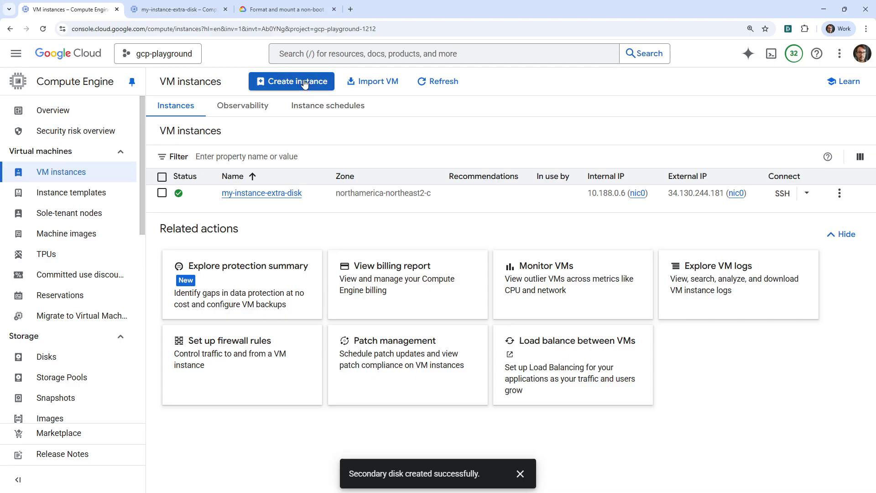
pyautogui.click(10, 29)
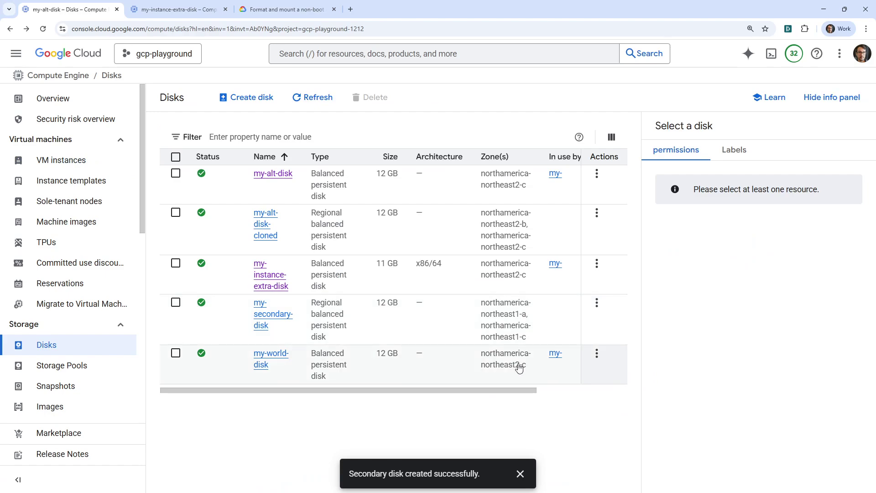
pyautogui.click(26, 28)
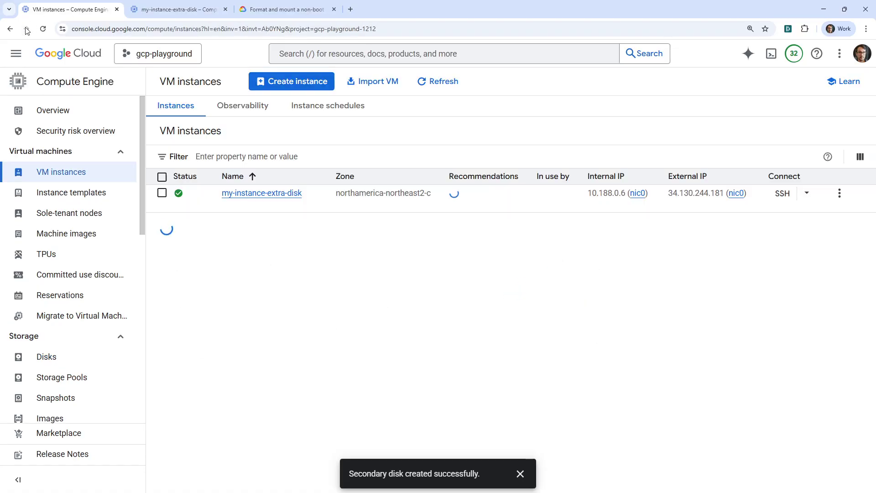
pyautogui.click(10, 28)
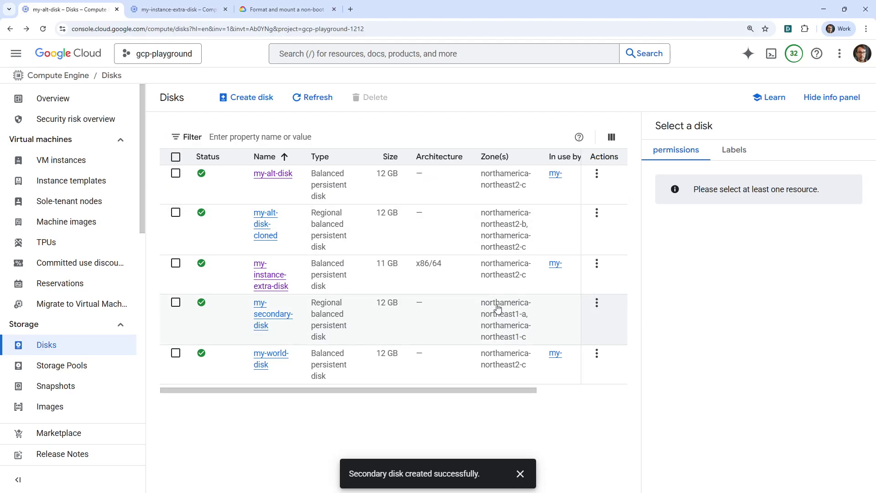
# - Start creating a new VM instance and name it my-other-vm-b
pyautogui.click(62, 160)
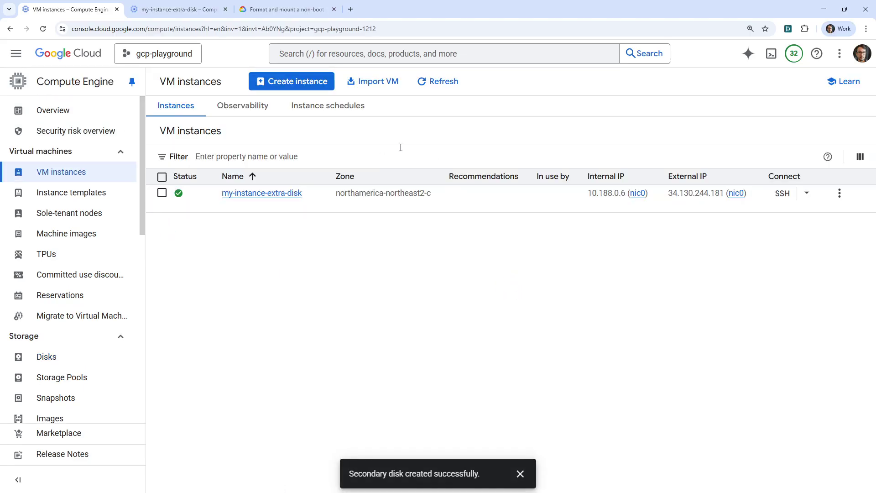
pyautogui.click(320, 83)
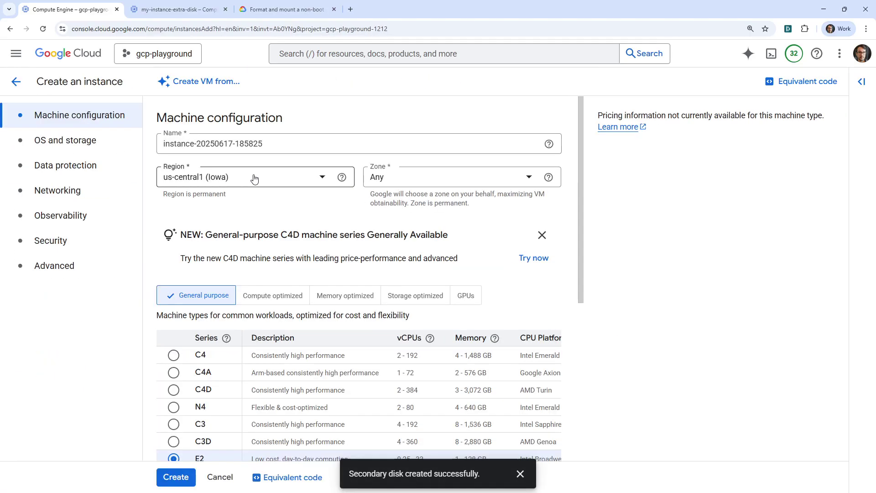
pyautogui.write('m')
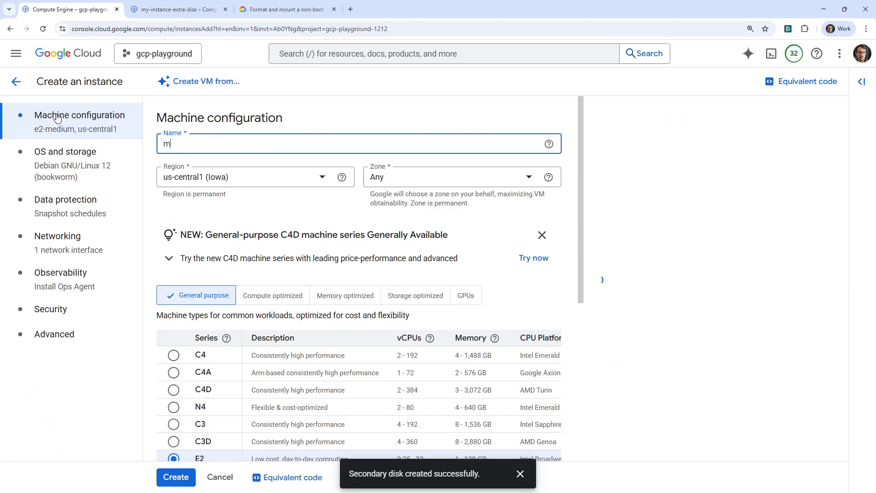
pyautogui.write('y-other-vm-b')
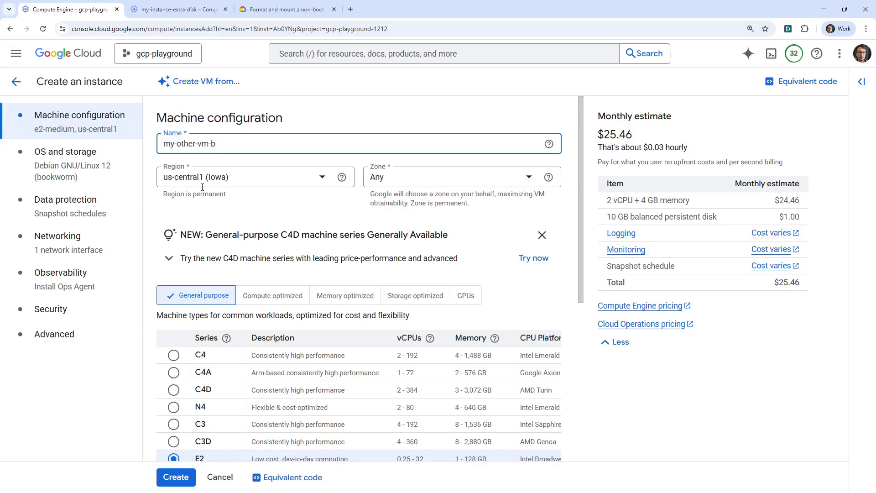
# - Place the new instance in region northamerica-northeast2 (Toronto), zone northamerica-northeast2-b
pyautogui.click(255, 177)
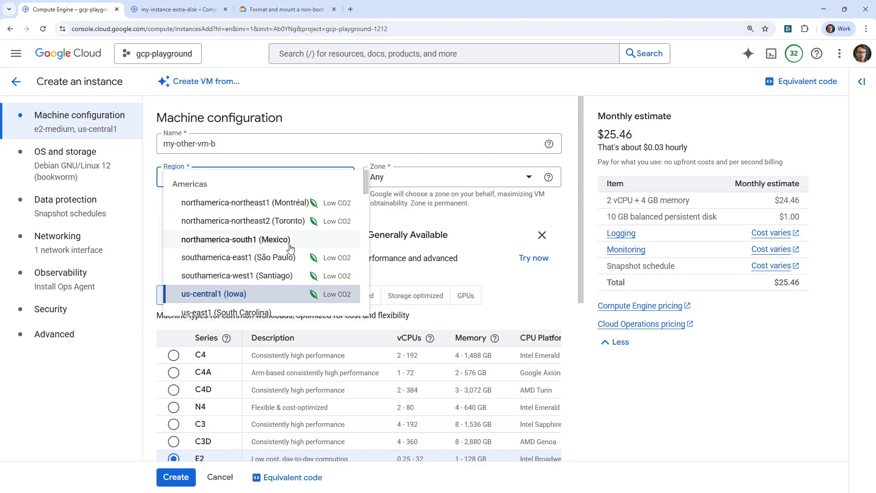
pyautogui.click(288, 221)
pyautogui.click(438, 177)
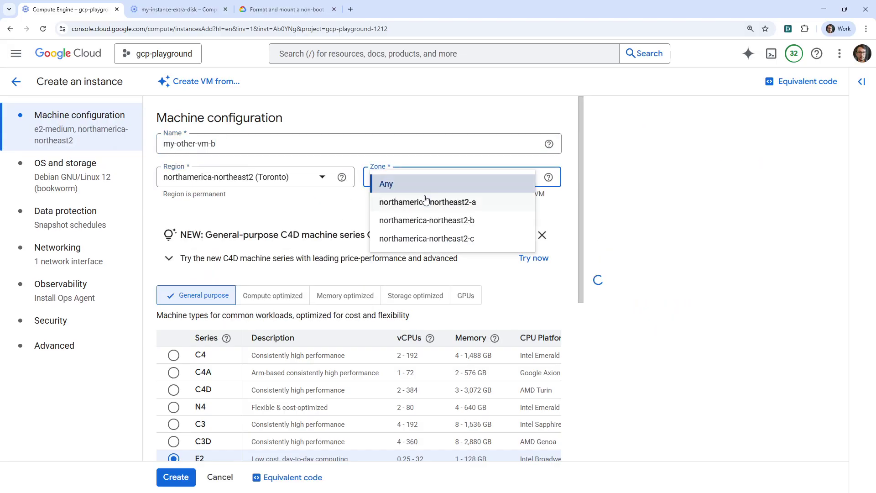
pyautogui.click(430, 219)
# - Set the instance's machine type to the shared-core e2-micro
pyautogui.scroll(-3, 194, 230)
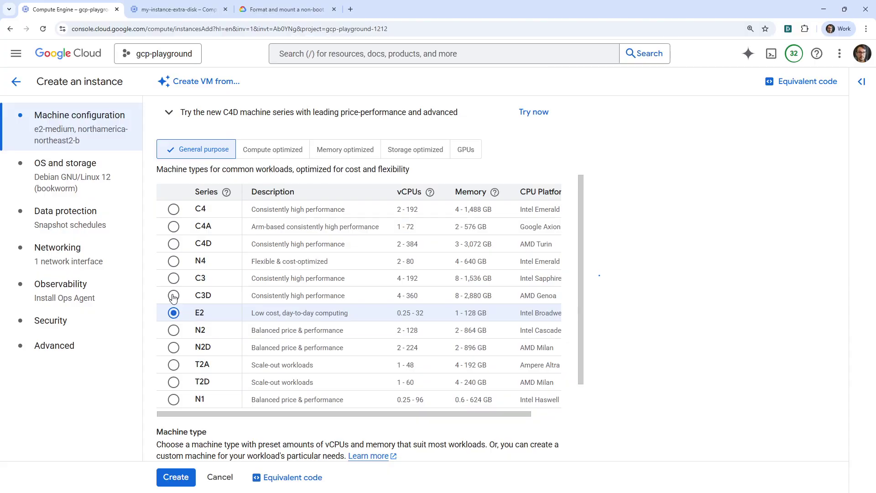
pyautogui.scroll(-3, 220, 344)
pyautogui.click(247, 372)
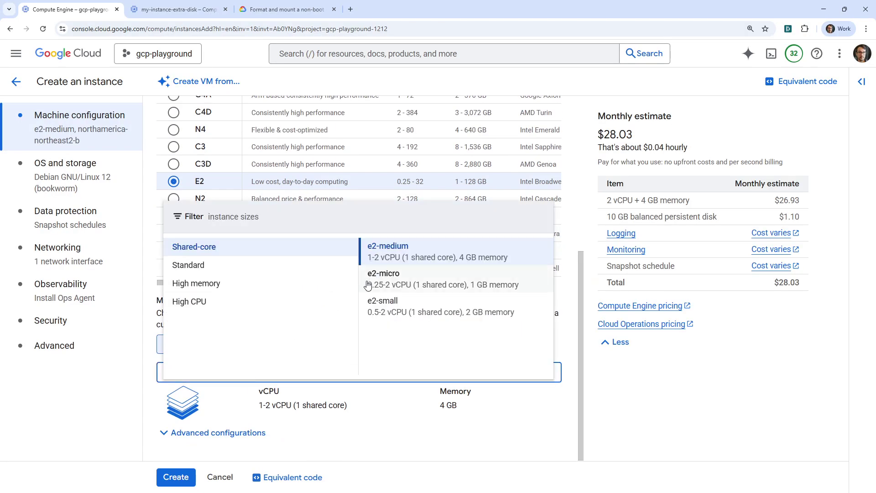
pyautogui.click(382, 281)
# - Attach the existing disk my-alt-disk-cloned in read/write mode with the custom device name option enabled, and create the instance
pyautogui.click(112, 188)
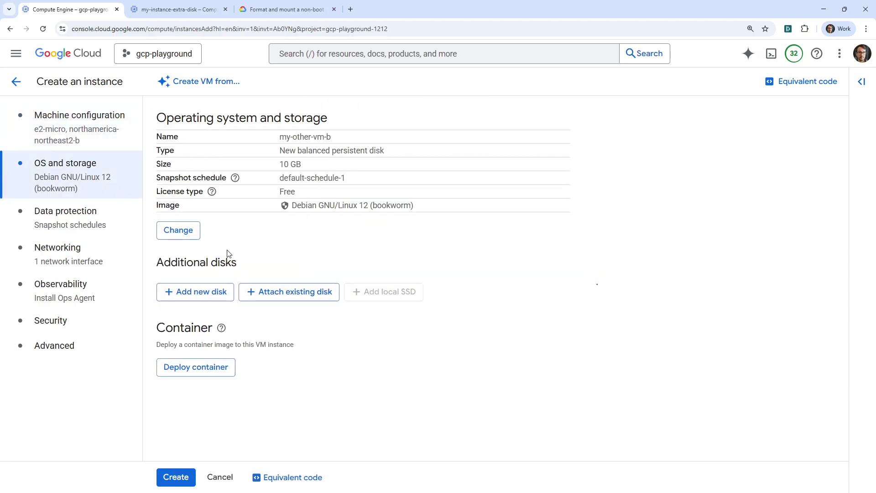
pyautogui.click(250, 292)
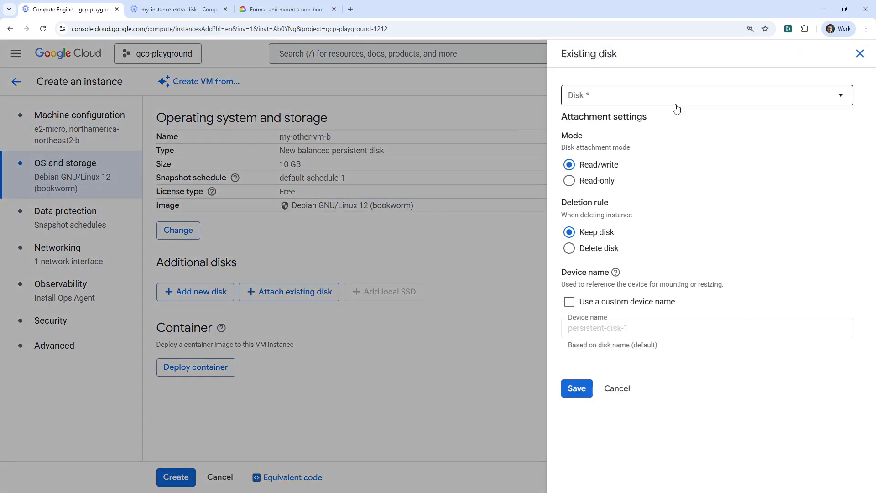
pyautogui.click(677, 97)
pyautogui.click(677, 137)
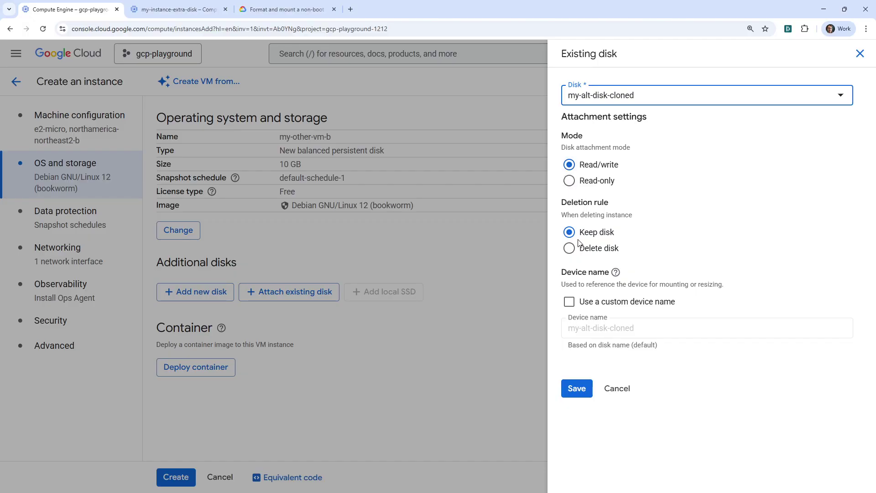
pyautogui.click(570, 302)
pyautogui.click(577, 389)
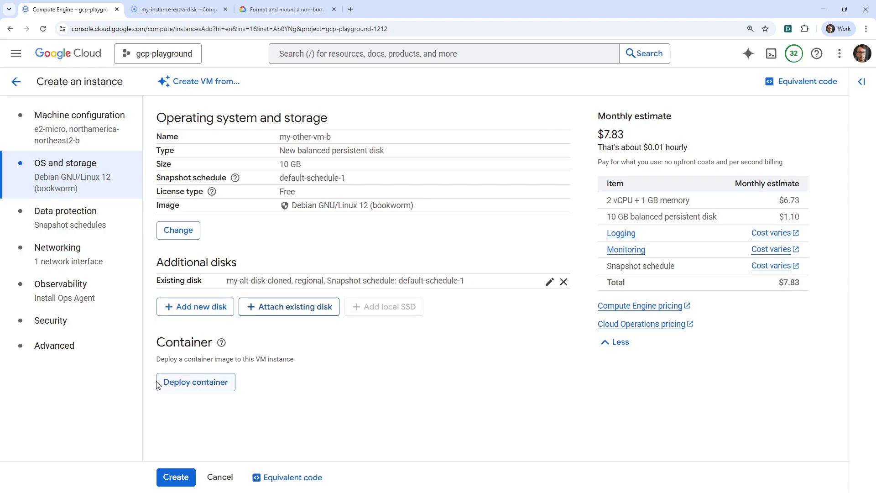
pyautogui.click(176, 477)
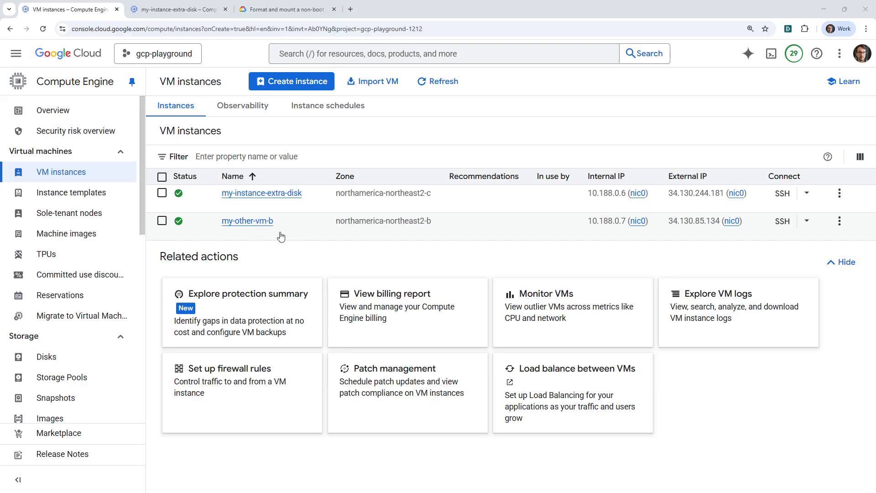
# - Select my-other-vm-b, open an SSH-in-browser session to it and authorize the connection
pyautogui.click(162, 221)
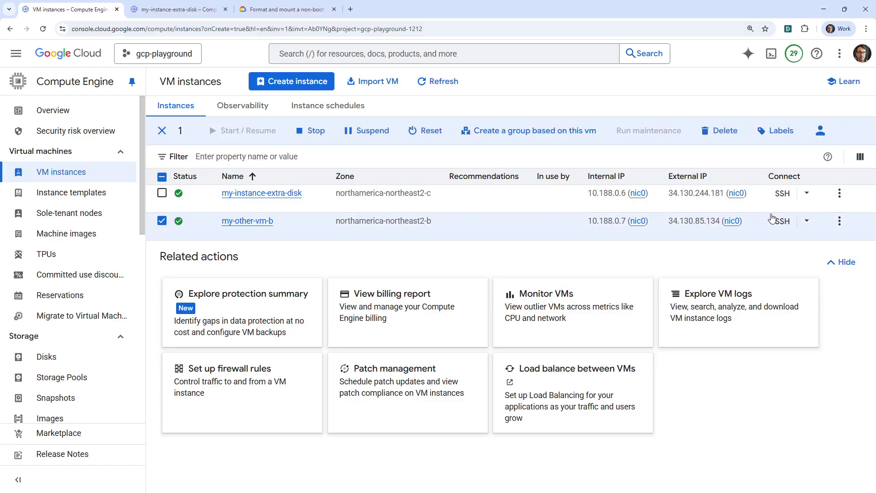
pyautogui.click(782, 221)
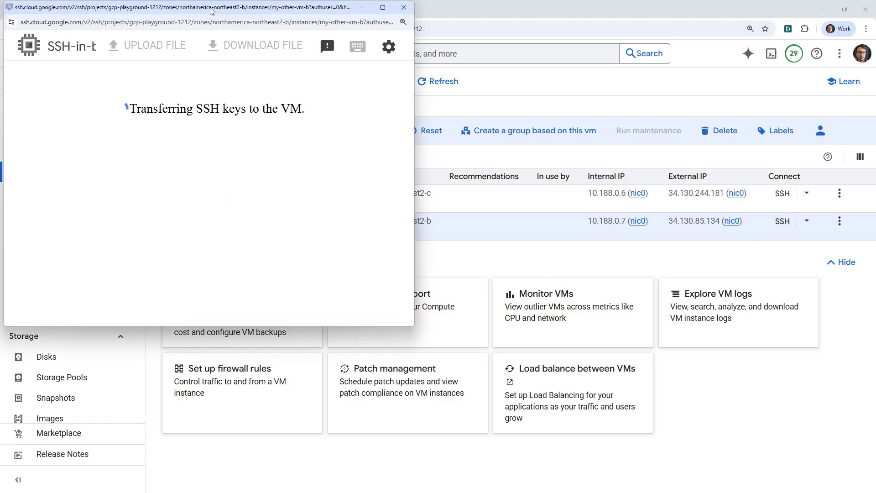
pyautogui.moveTo(211, 11); pyautogui.dragTo(301, 20)
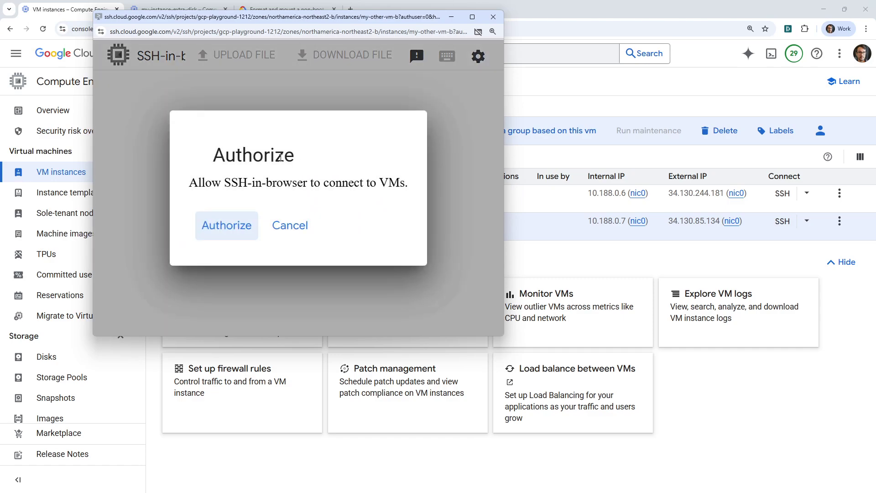
pyautogui.click(225, 224)
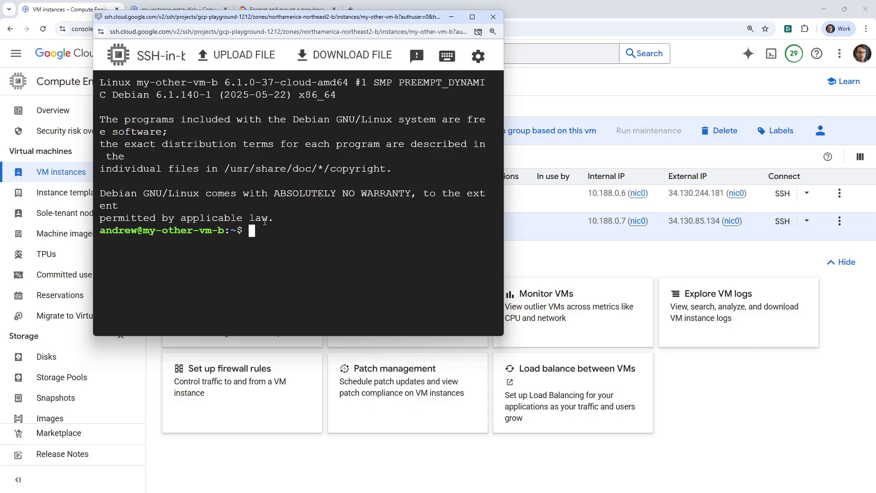
# - List the files in the VM's home directory, and change to /mnt/ to list its contents too
pyautogui.write('ls')
pyautogui.press('Return')
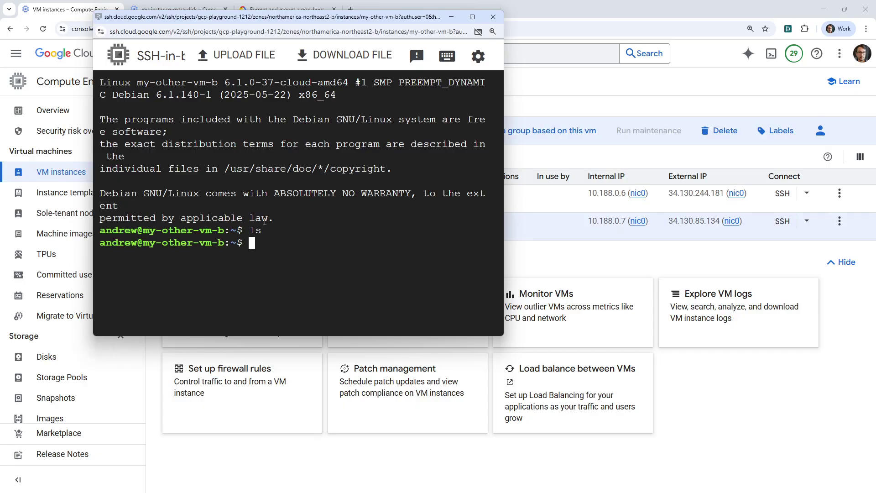
pyautogui.write('cd /mnt/')
pyautogui.press('Return')
pyautogui.write('ls')
pyautogui.press('Return')
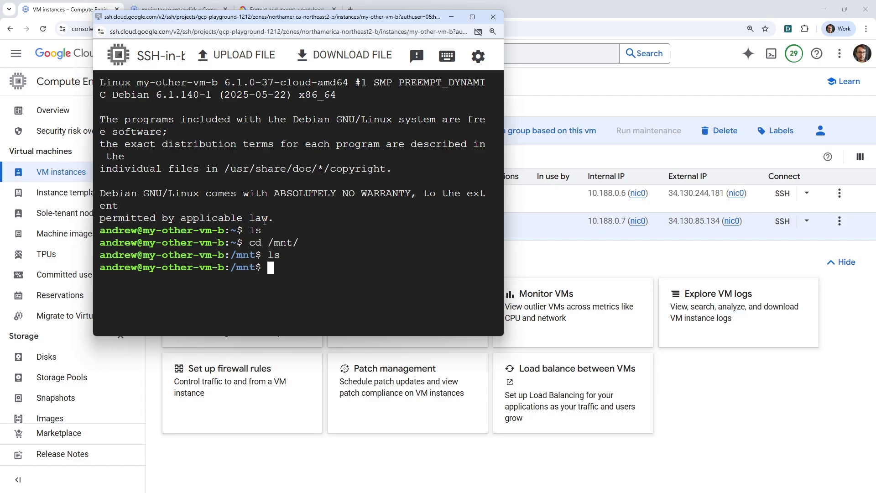
pyautogui.write('ls')
pyautogui.press('Return')
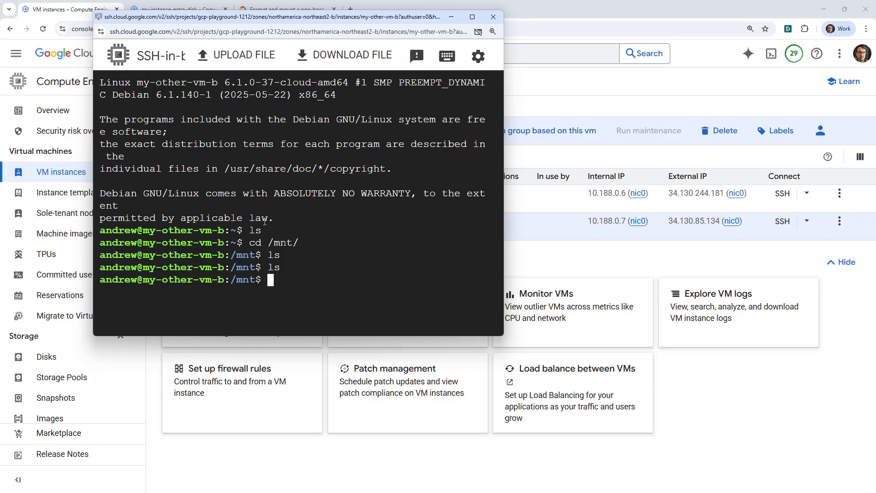
# - List the VM's block devices with lsblk and highlight the sdb entry in the output
pyautogui.write('l')
pyautogui.moveTo(273, 17); pyautogui.dragTo(510, 0)
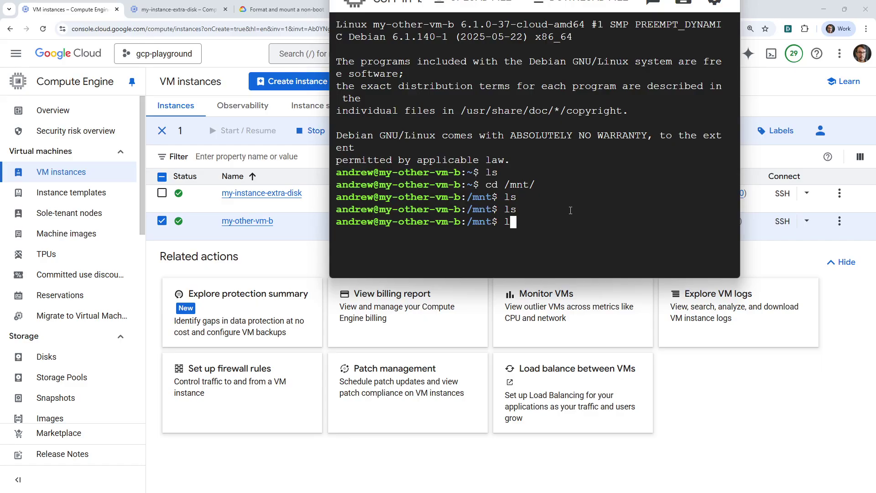
pyautogui.write('sblk')
pyautogui.press('Return')
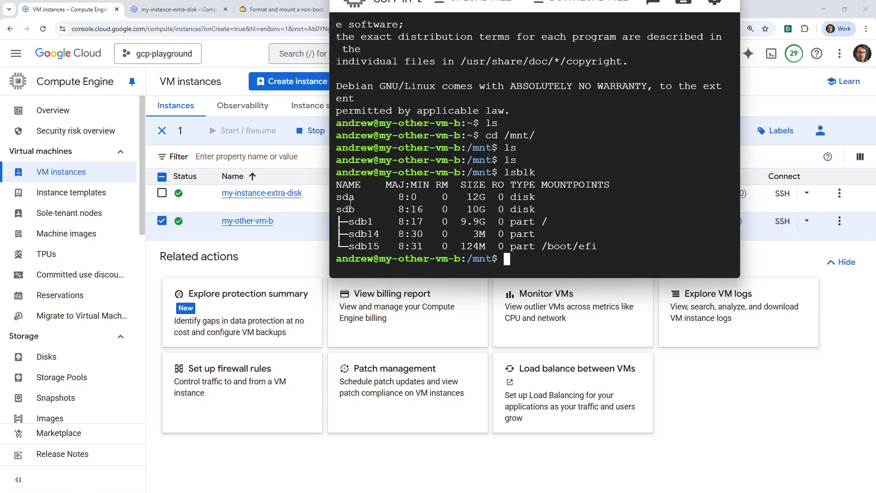
pyautogui.moveTo(349, 214); pyautogui.dragTo(391, 213)
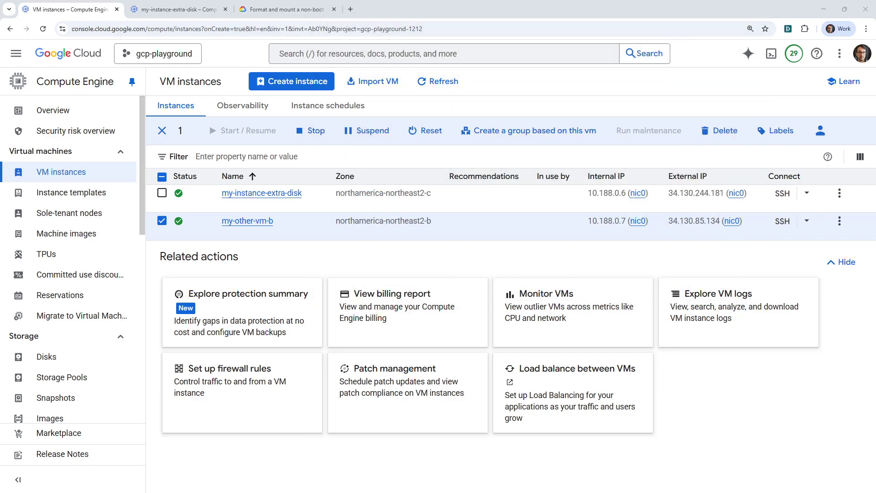
# - Set the DEVICE_NAME placeholder to sda in the formatting command of the Format and mount a non-boot disk documentation
pyautogui.click(305, 14)
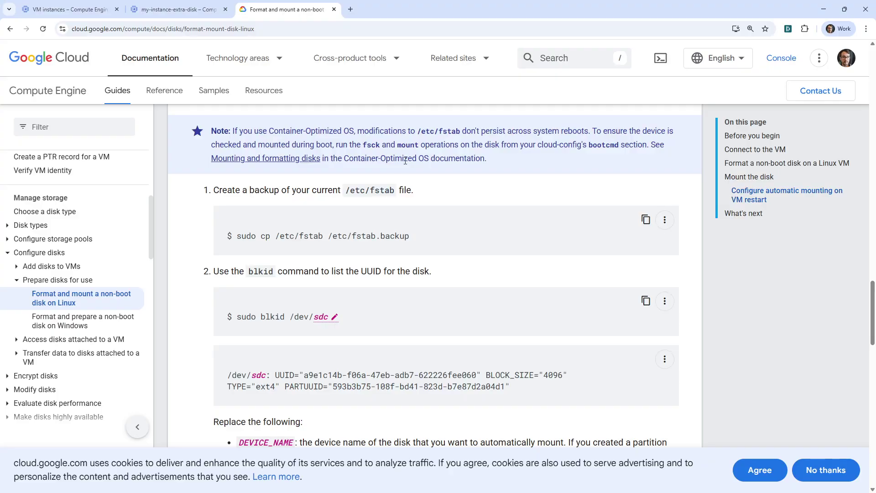
pyautogui.scroll(20, 419, 227)
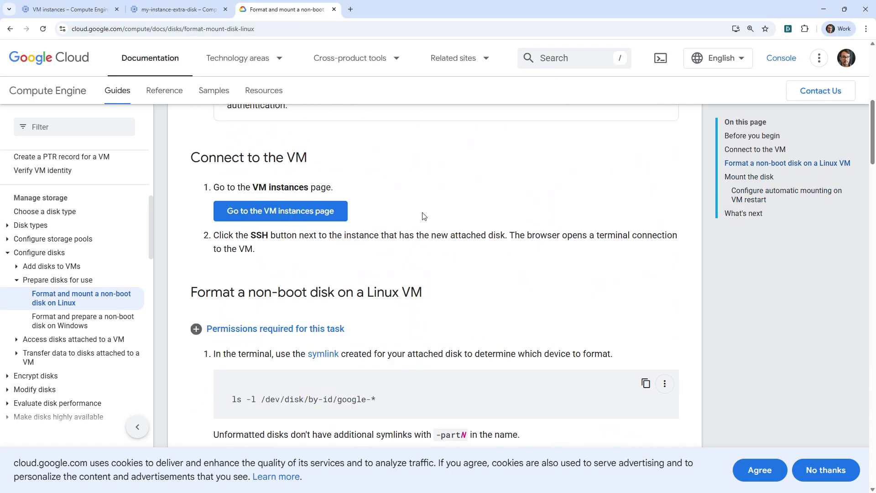
pyautogui.scroll(-8, 423, 213)
pyautogui.scroll(-10, 422, 208)
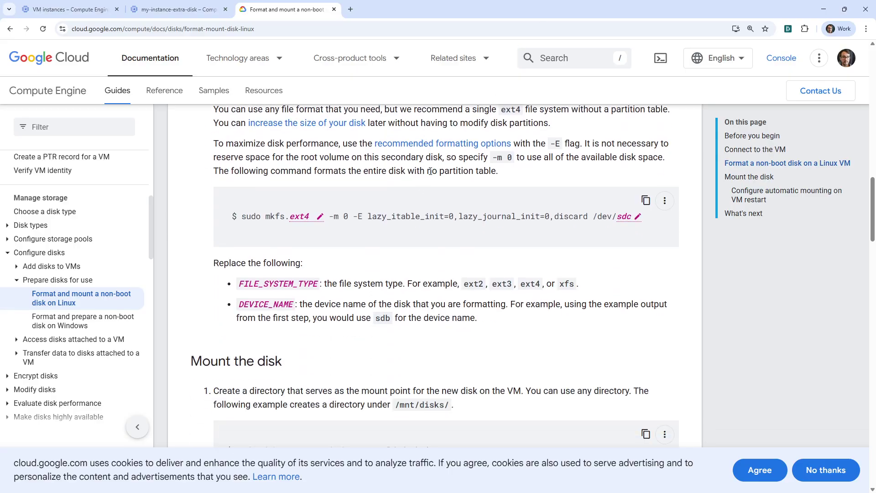
pyautogui.click(637, 217)
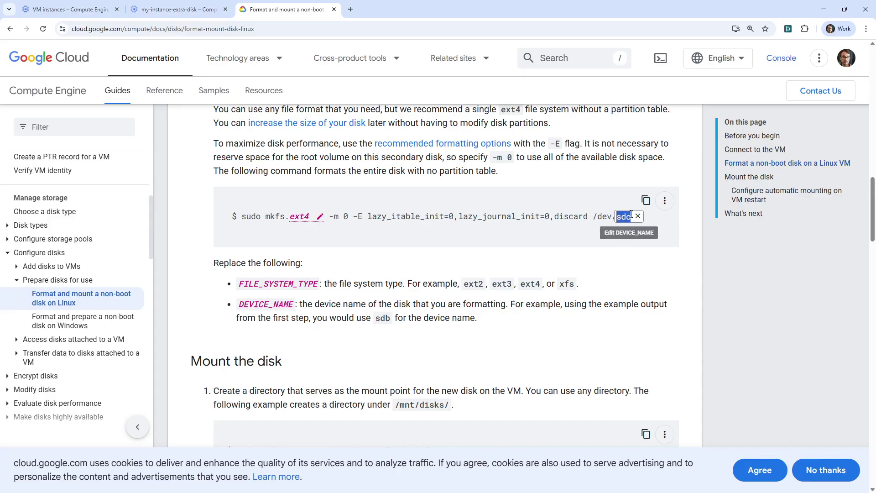
pyautogui.press('Return')
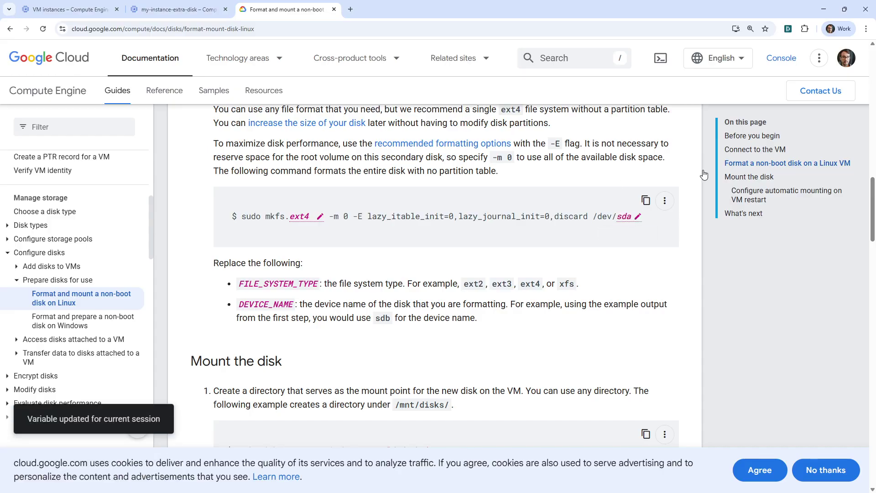
# - Copy ls -l /dev/disk/by-id/google-* from the documentation and run it in the VM's SSH session to list the disk symlinks
pyautogui.scroll(3, 524, 235)
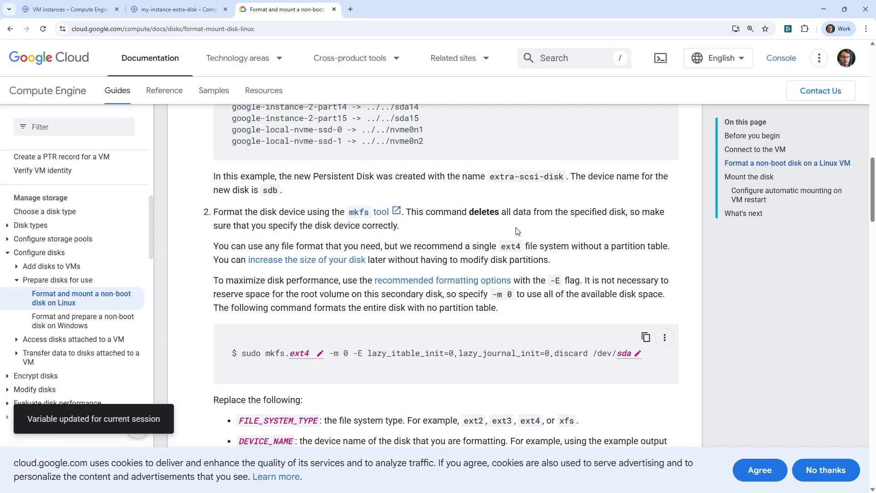
pyautogui.scroll(2, 517, 231)
pyautogui.scroll(-3, 518, 230)
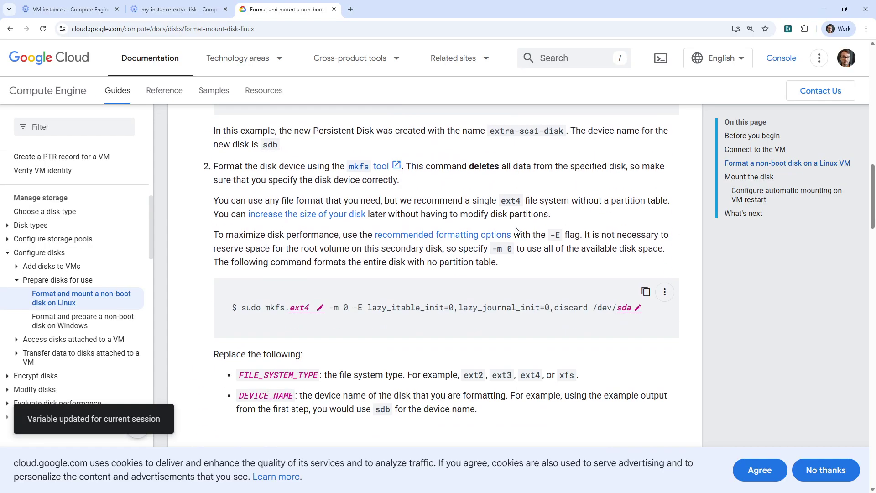
pyautogui.scroll(-7, 464, 201)
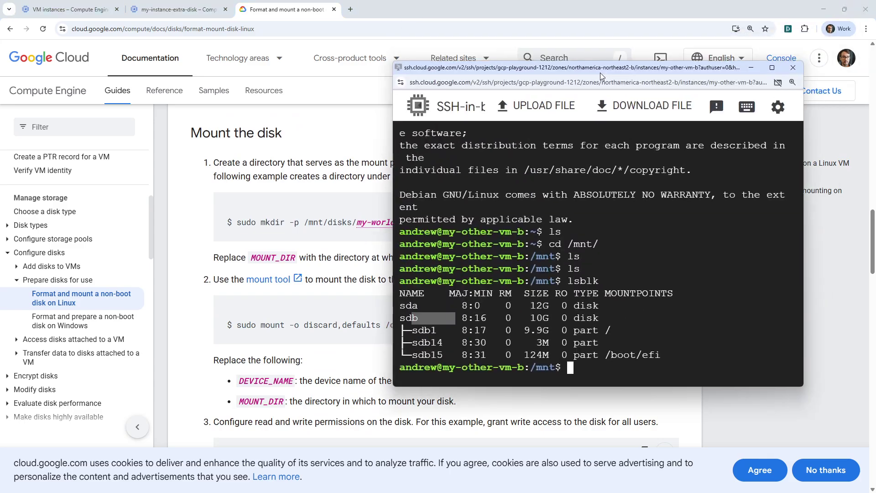
pyautogui.scroll(7, 396, 288)
pyautogui.scroll(5, 396, 288)
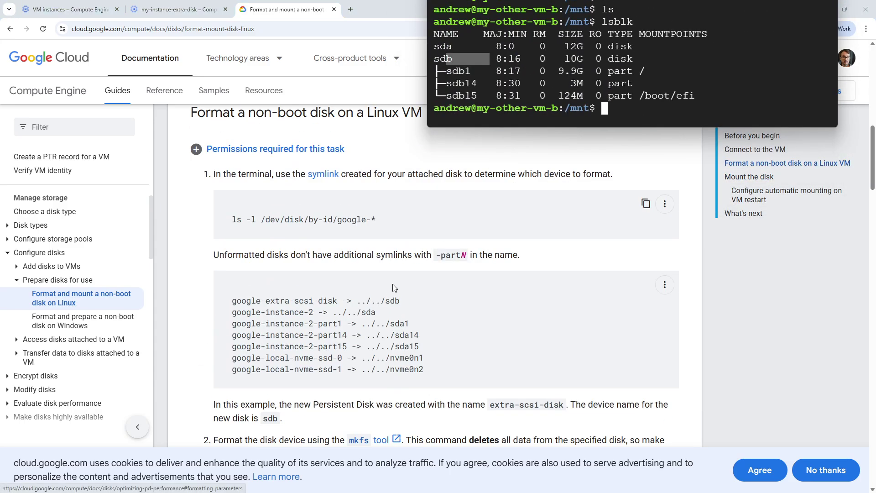
pyautogui.moveTo(416, 222); pyautogui.dragTo(204, 229)
pyautogui.hotkey('alt', 'Tab')
pyautogui.write('ls -l /dev/disk/by-id/google-*')
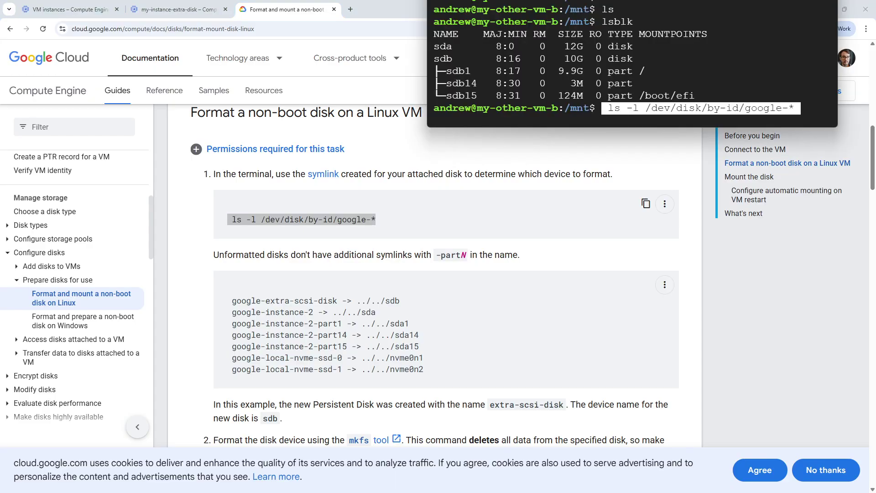
pyautogui.press('Return')
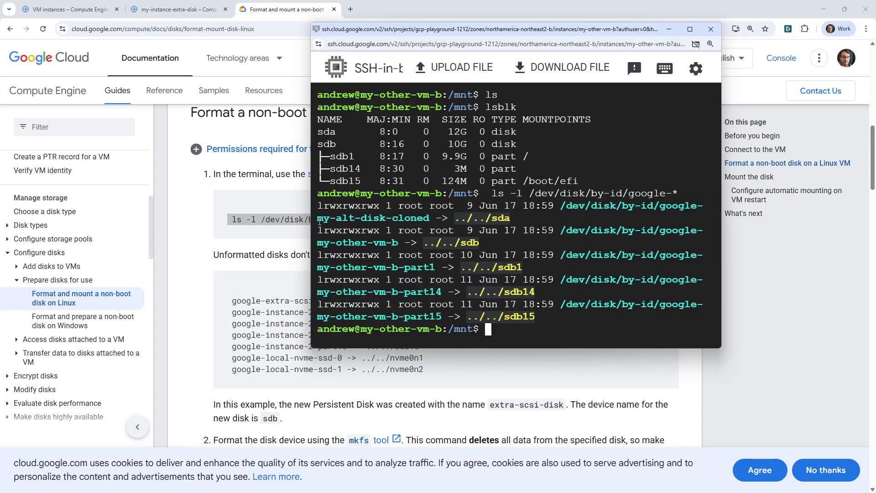
# - Copy the cloned disk's name from the symlink output and create the mount directory /mnt/disks/my-alt-disk-cloned with sudo mkdir -p
pyautogui.moveTo(319, 222); pyautogui.dragTo(432, 219)
pyautogui.hotkey('ctrl', 'c')
pyautogui.moveTo(528, 24); pyautogui.dragTo(438, 0)
pyautogui.scroll(-1, 485, 352)
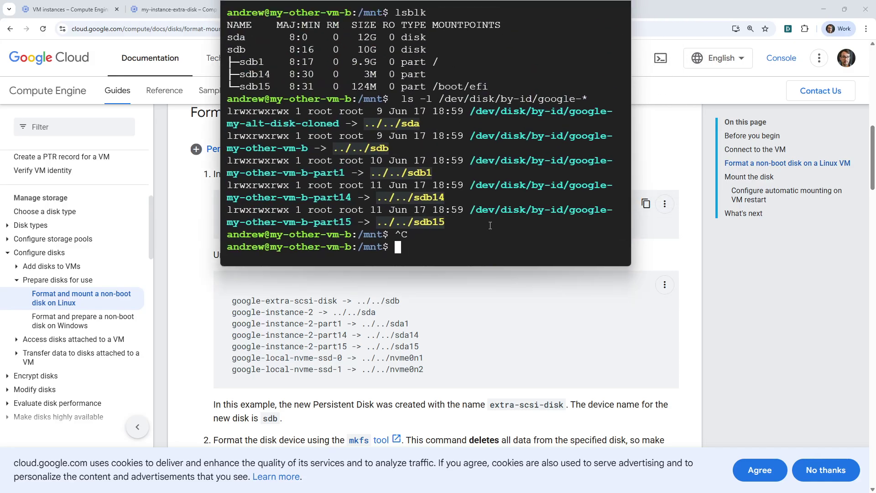
pyautogui.scroll(-8, 486, 352)
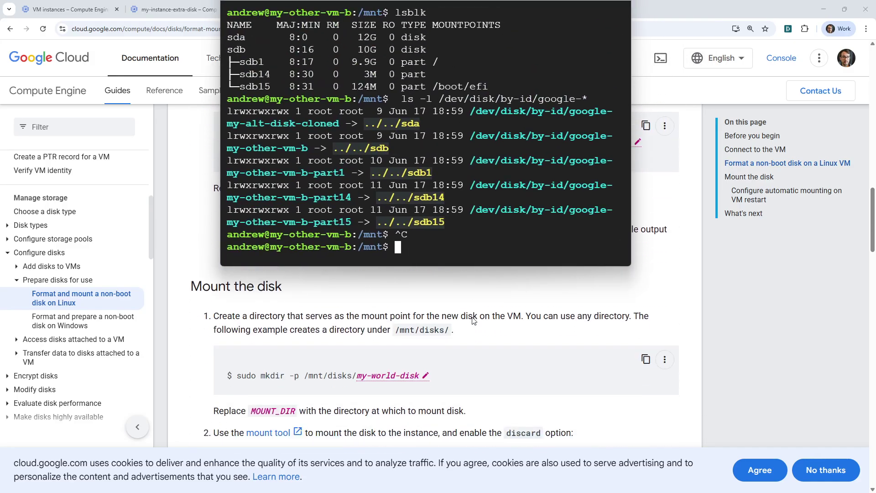
pyautogui.write('sudo m')
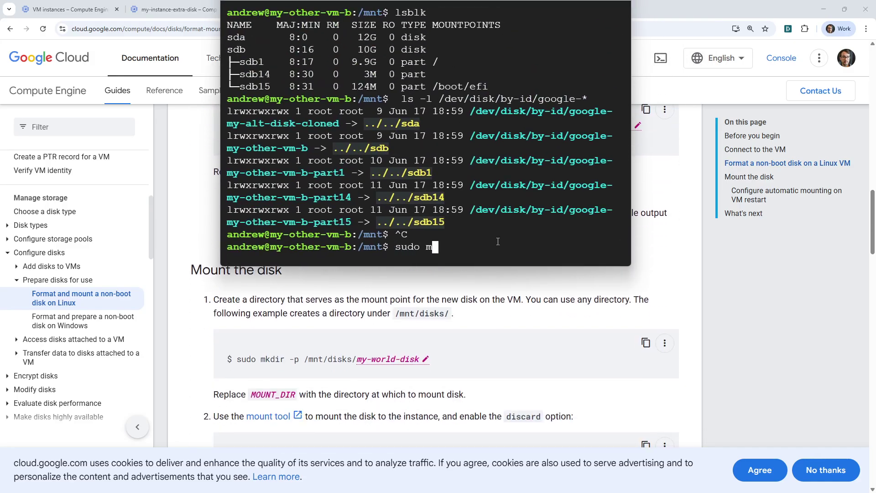
pyautogui.write('kdir -p /mnt/disks/')
pyautogui.hotkey('ctrl', 'v')
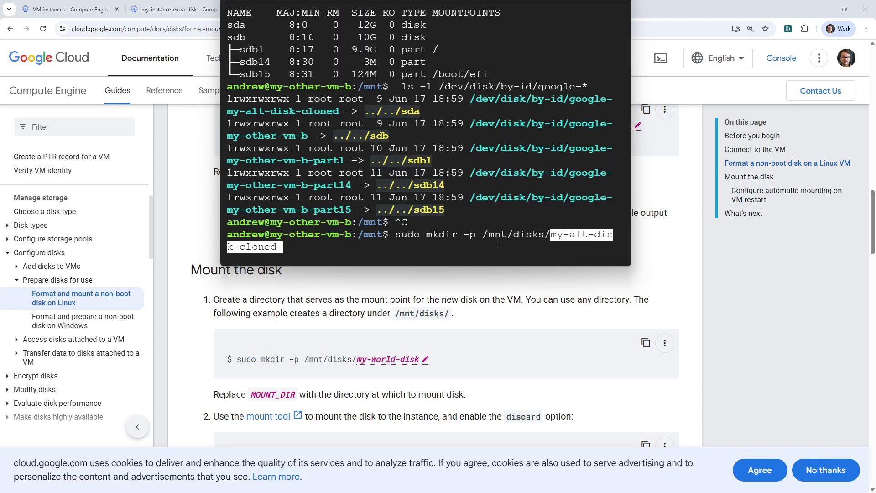
pyautogui.press('Return')
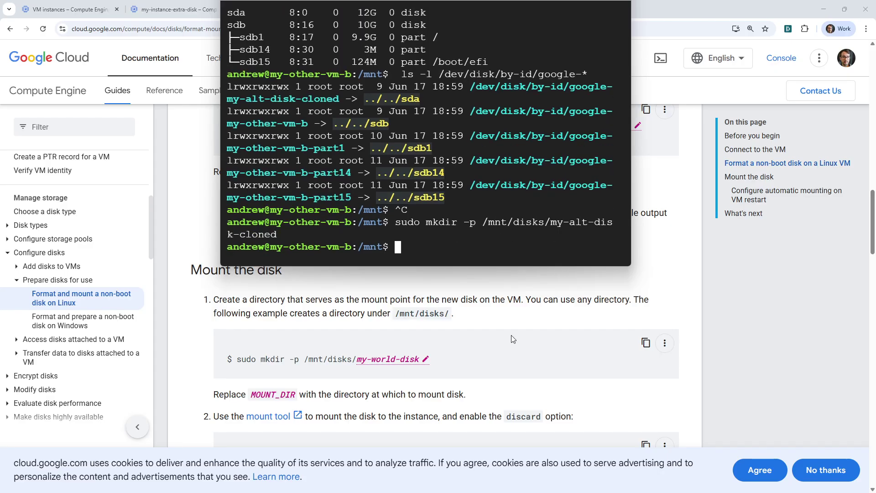
# - Set the documentation's MOUNT_DIR placeholder to my-alt-disk-cloned, copied from the terminal's mkdir command
pyautogui.doubleClick(555, 227)
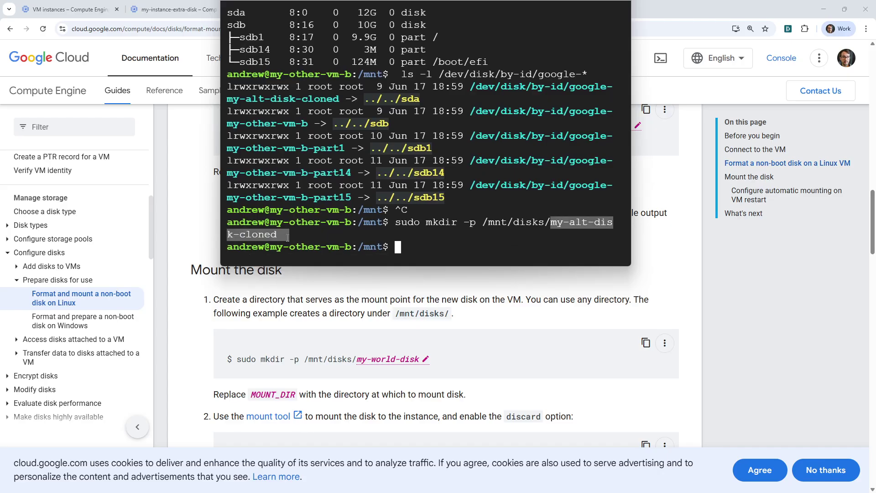
pyautogui.hotkey('ctrl', 'c')
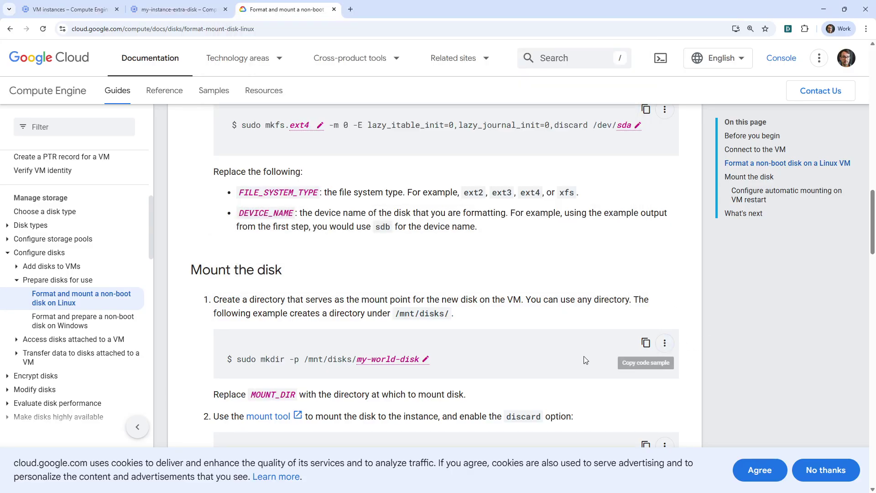
pyautogui.click(425, 361)
pyautogui.hotkey('ctrl', 'v')
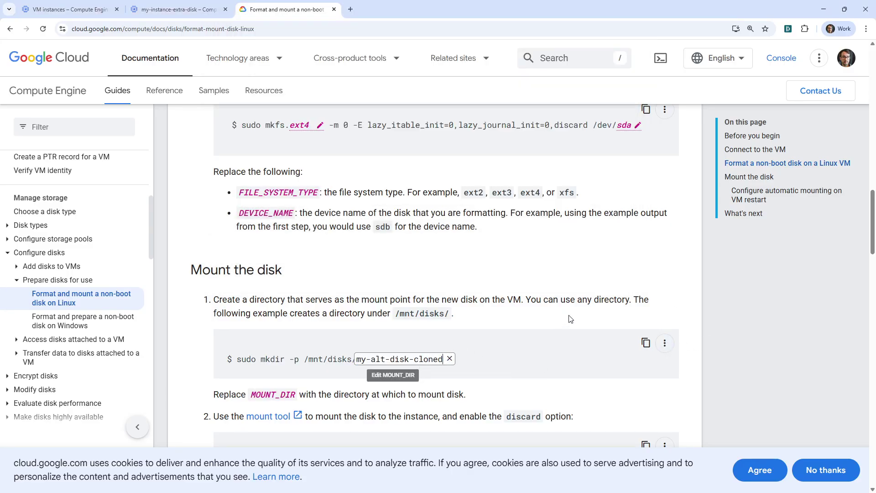
pyautogui.press('Return')
# - Copy the documentation's mount command and run it to mount /dev/sda at /mnt/disks/my-alt-disk-cloned with the options discard,defaults
pyautogui.scroll(-4, 556, 328)
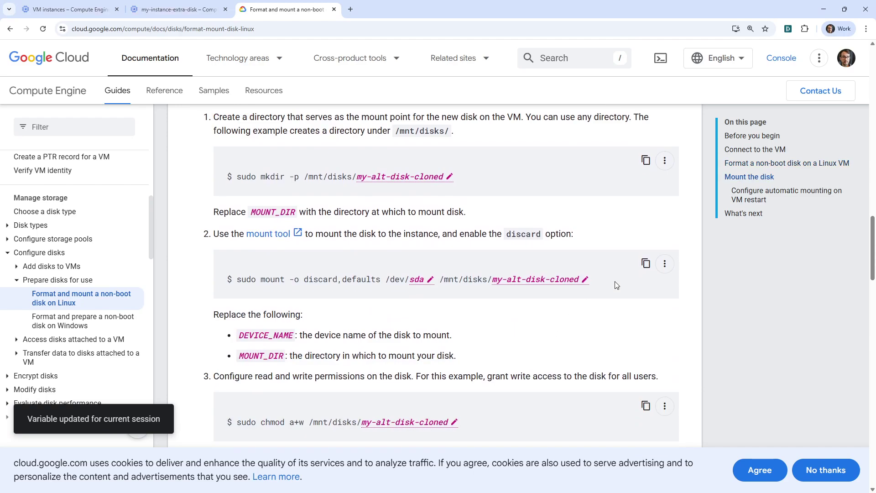
pyautogui.click(644, 265)
pyautogui.hotkey('alt', 'Tab')
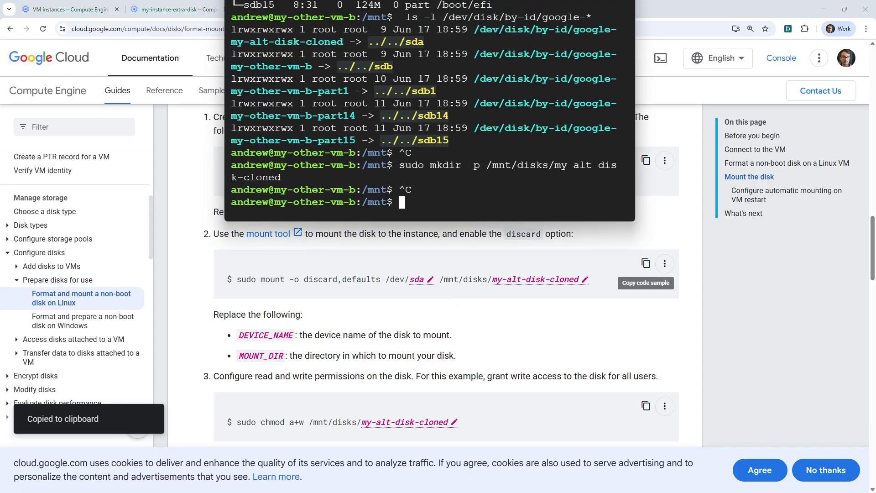
pyautogui.hotkey('ctrl', 'v')
pyautogui.press('Return')
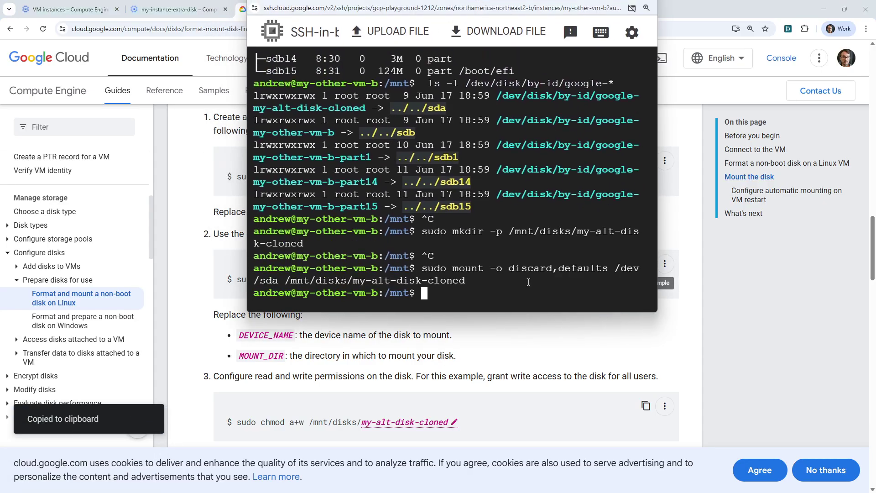
pyautogui.write('cd /mnt/')
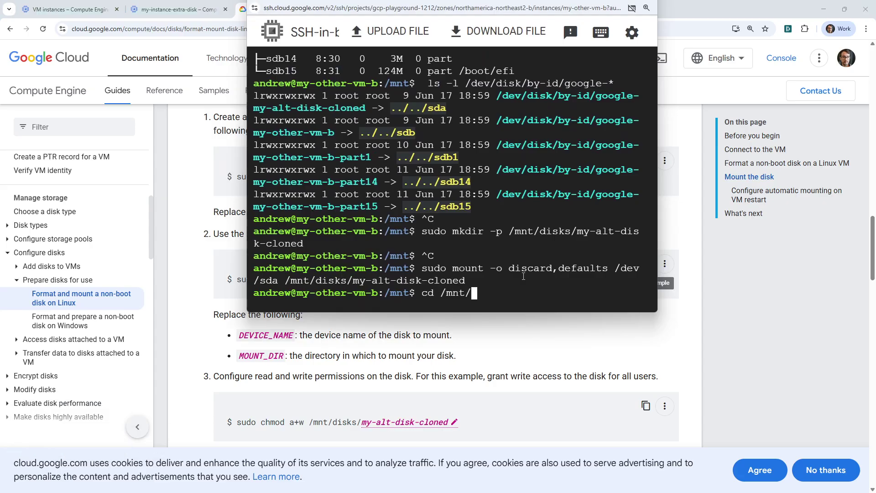
pyautogui.press('BackSpace')
pyautogui.press('BackSpace')
pyautogui.press('BackSpace')
pyautogui.press('BackSpace')
pyautogui.press('BackSpace')
pyautogui.press('BackSpace')
pyautogui.press('BackSpace')
pyautogui.press('BackSpace')
# - Try to grant all users write access with chmod a+w on /mnt/disks/my-alt-disk-cloned/ without sudo
pyautogui.write('chmod a+w ')
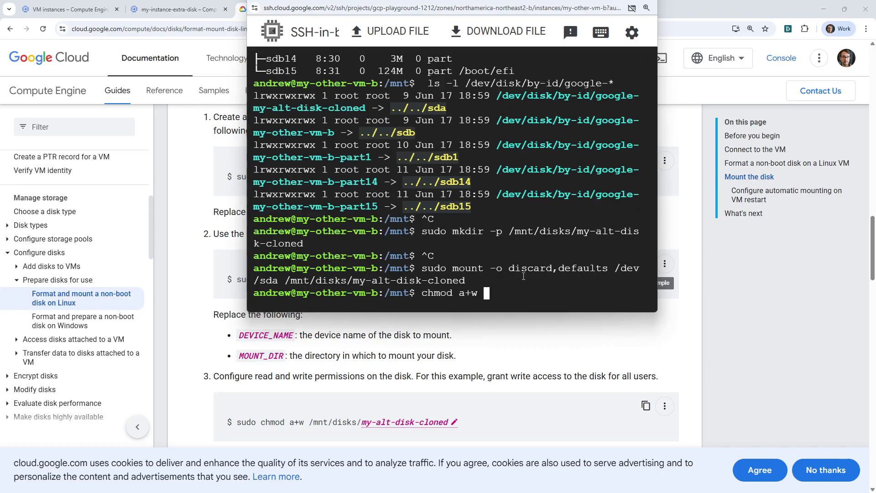
pyautogui.write('/mnt/disks/')
pyautogui.write('my')
pyautogui.press('Tab')
pyautogui.press('Return')
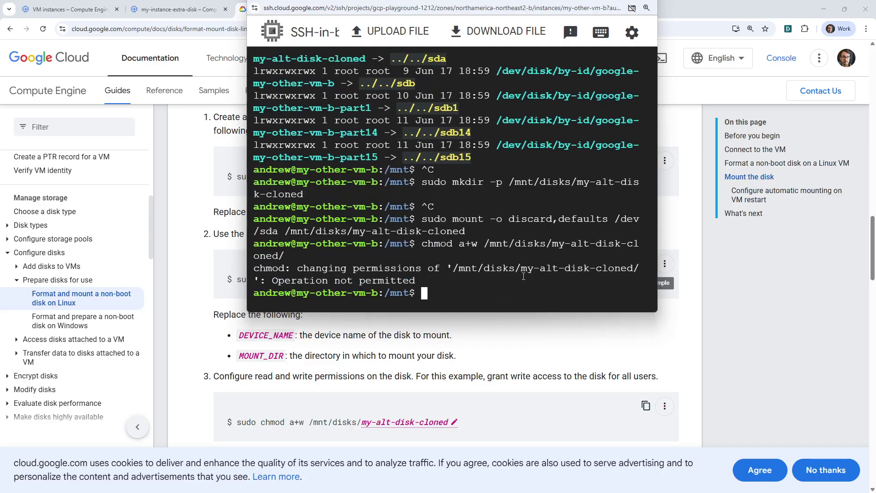
# - Rerun the previous chmod a+w command on /mnt/disks/my-alt-disk-cloned/ with sudo in front
pyautogui.press('Up')
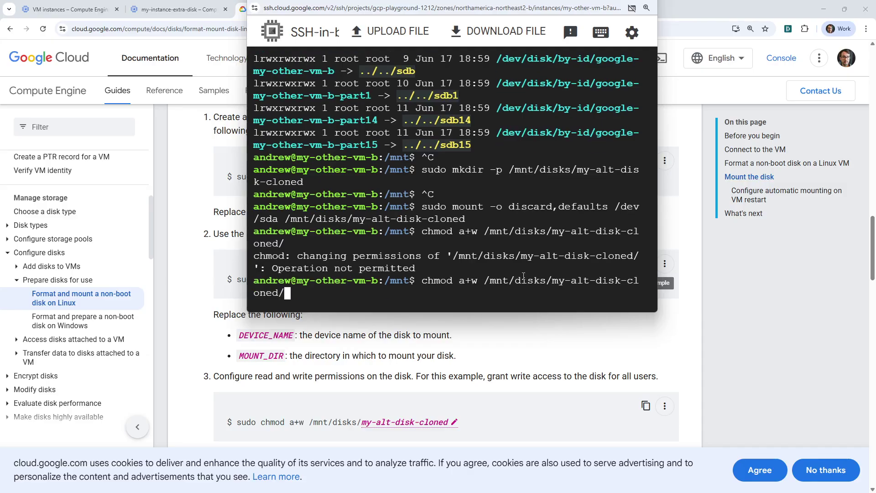
pyautogui.press('Home')
pyautogui.write('sydi')
pyautogui.press('BackSpace')
pyautogui.press('BackSpace')
pyautogui.press('BackSpace')
pyautogui.write('udo')
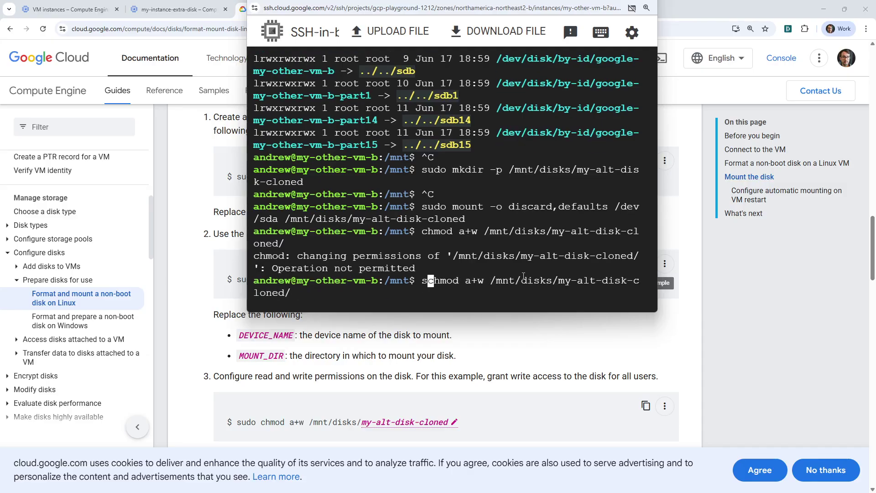
pyautogui.press('Return')
# - Change to /mnt/disks/ and from there into the my-alt-disk-cloned/ directory
pyautogui.write('cd /')
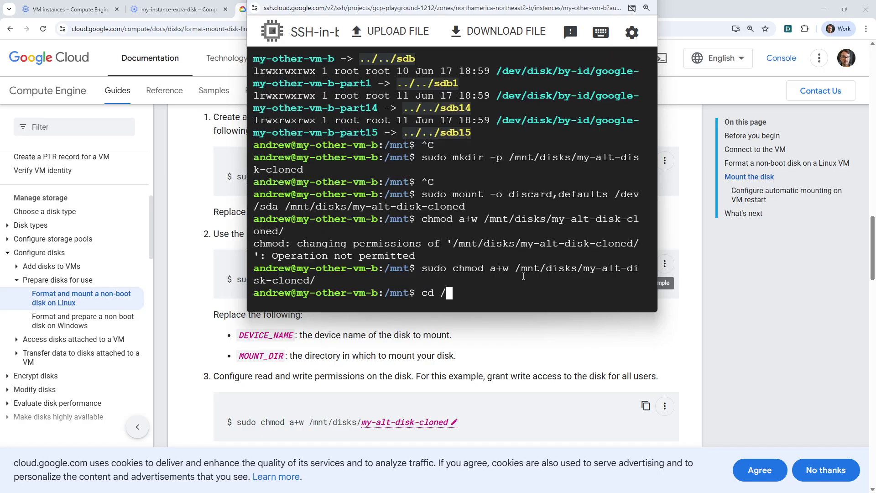
pyautogui.write('mnt/d')
pyautogui.press('Tab')
pyautogui.press('Return')
pyautogui.write('cd m')
pyautogui.press('Tab')
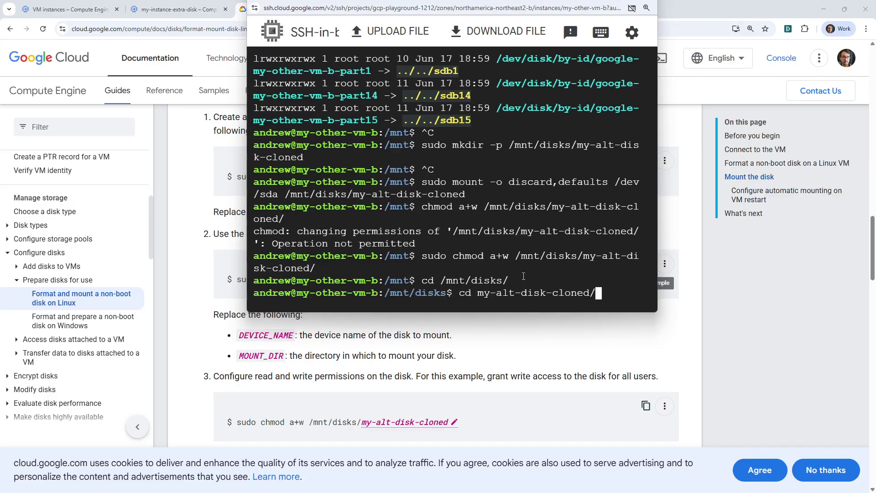
pyautogui.press('Return')
# - List the mounted disk's contents and create an empty file named other.txt on it
pyautogui.write('ls')
pyautogui.press('Return')
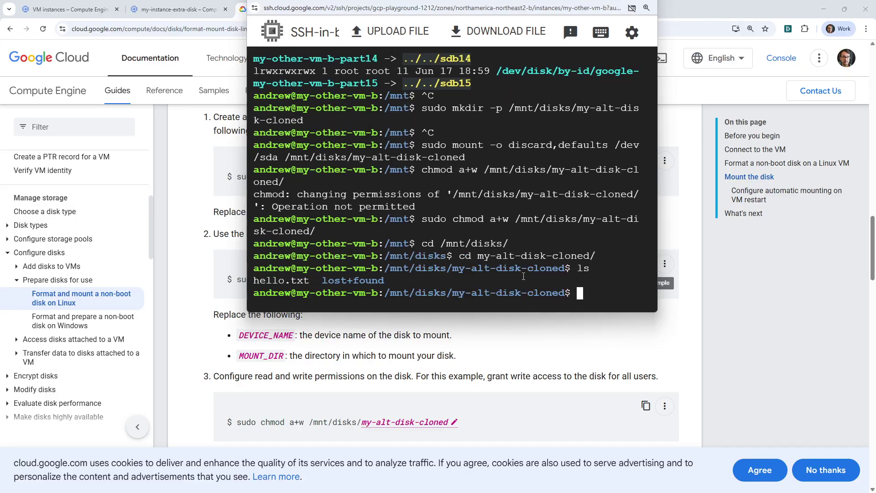
pyautogui.write('touch other.txt')
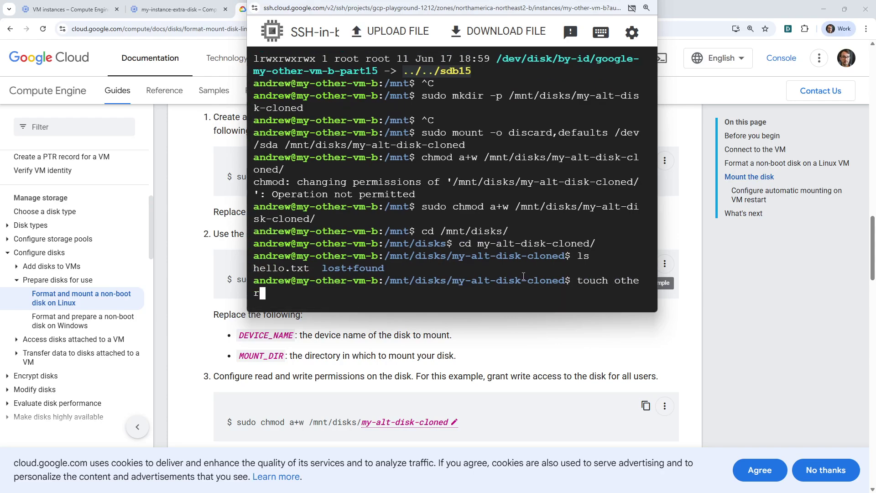
pyautogui.press('Return')
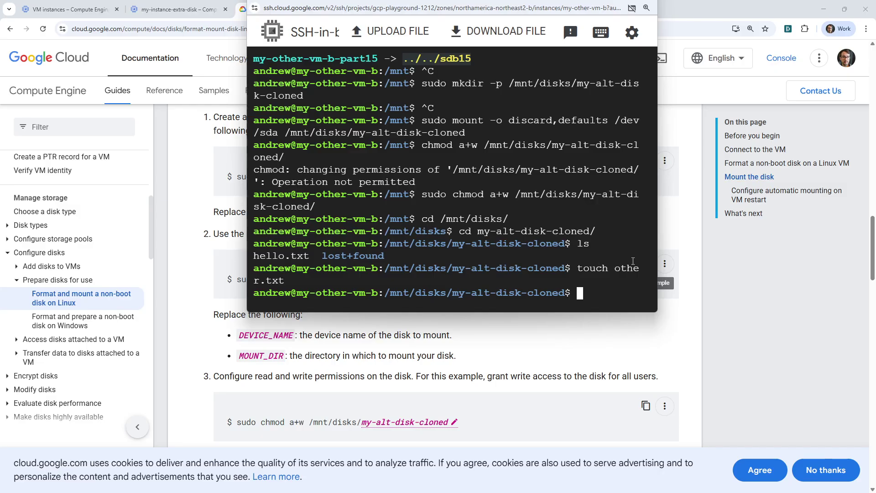
# - Widen and reposition the SSH window, and list the files in my-alt-disk-cloned
pyautogui.moveTo(657, 292); pyautogui.dragTo(748, 294)
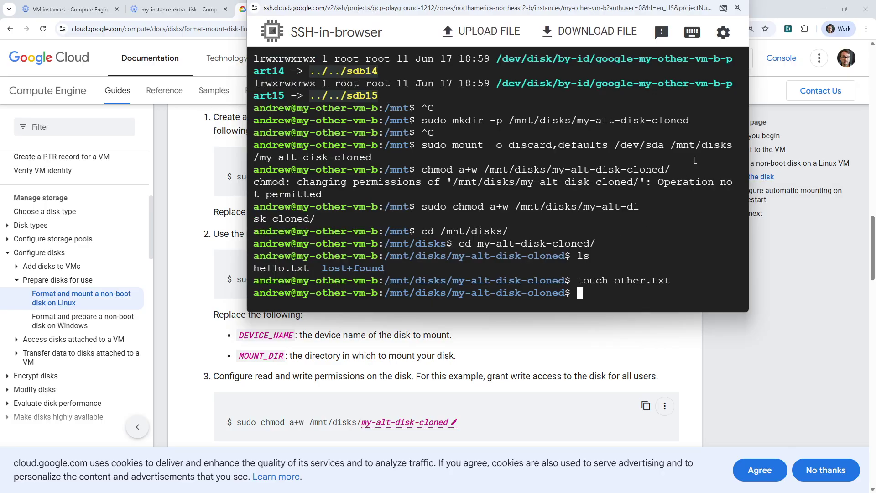
pyautogui.moveTo(639, 1); pyautogui.dragTo(629, 82)
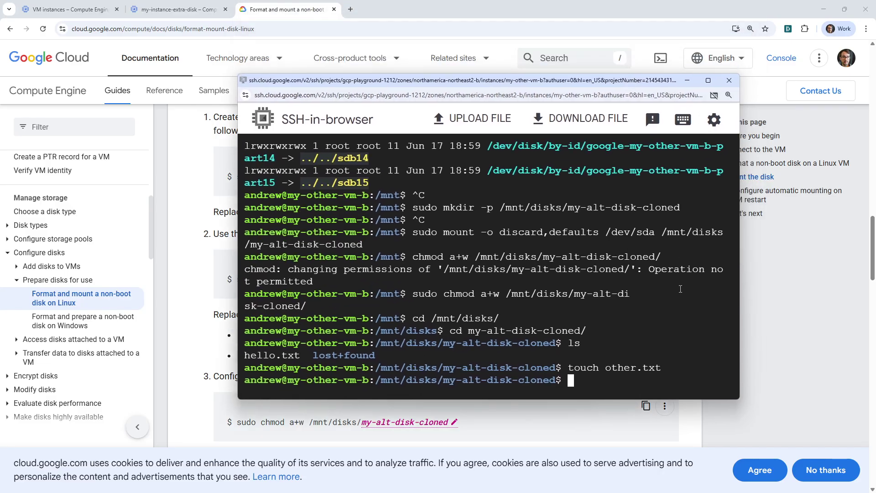
pyautogui.write('ls')
pyautogui.press('Return')
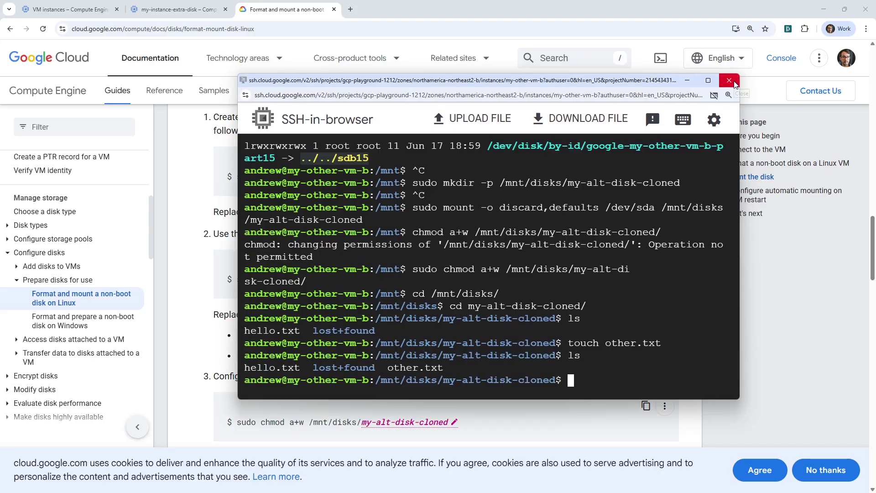
# - Edit other.txt in vi to contain the text "other file!", and save and quit the editor
pyautogui.write('vi other.txt')
pyautogui.press('Return')
pyautogui.write('iother file!')
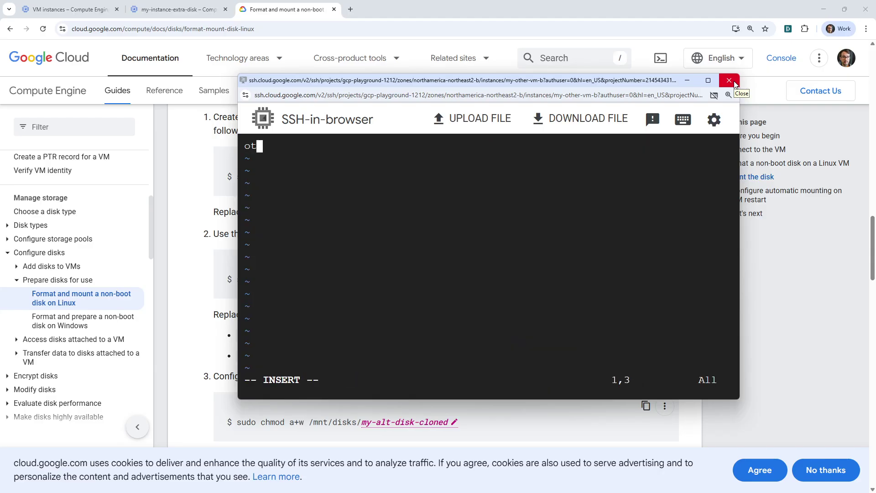
pyautogui.press('Escape')
pyautogui.write(':wq')
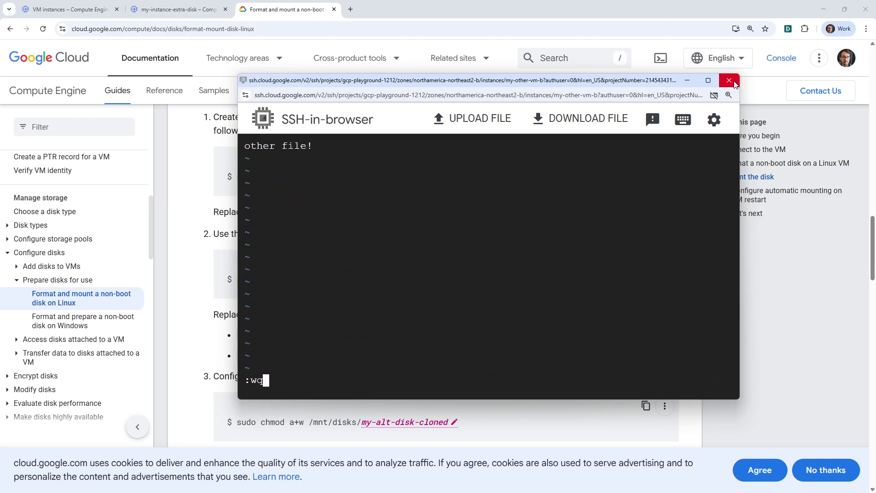
pyautogui.press('Return')
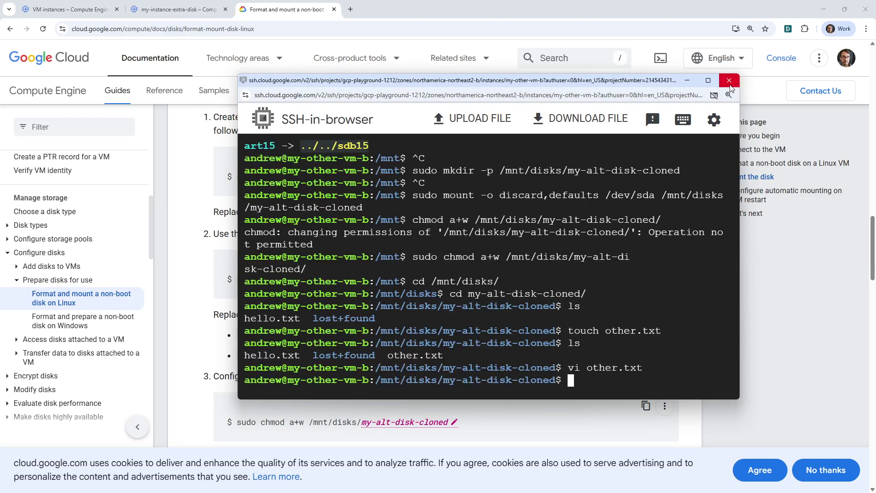
# - Close the my-other-vm-b session and open an authorized SSH-in-browser session to my-instance-extra-disk from the VM instances list
pyautogui.click(729, 87)
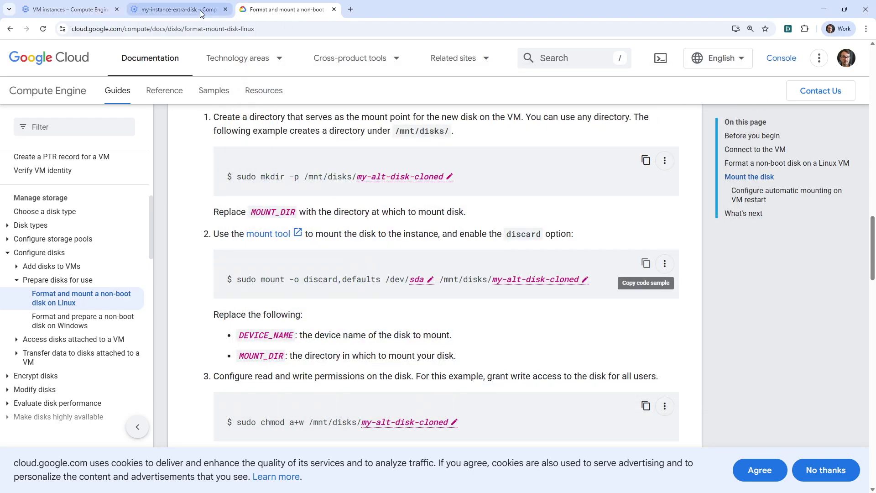
pyautogui.click(201, 13)
pyautogui.click(68, 9)
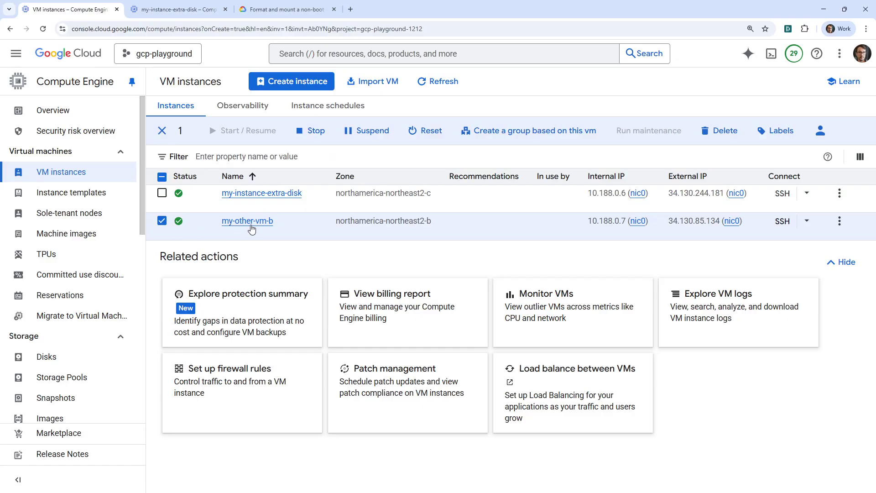
pyautogui.click(162, 221)
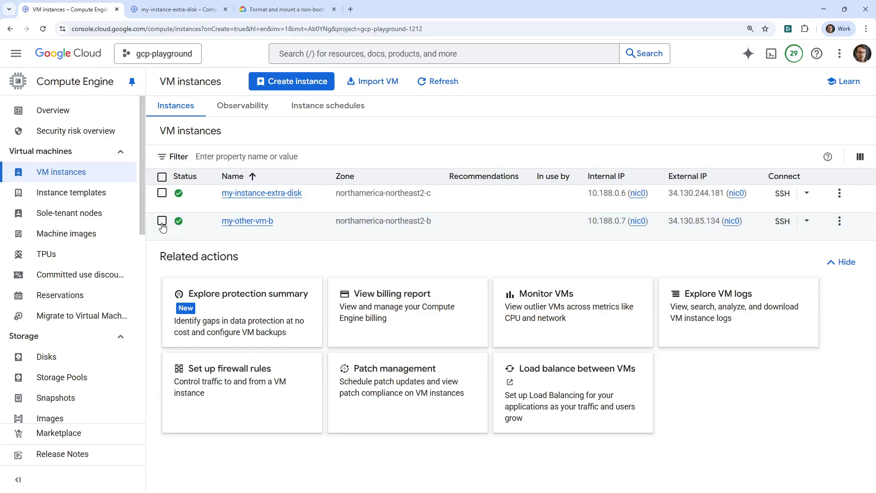
pyautogui.click(162, 193)
pyautogui.click(782, 193)
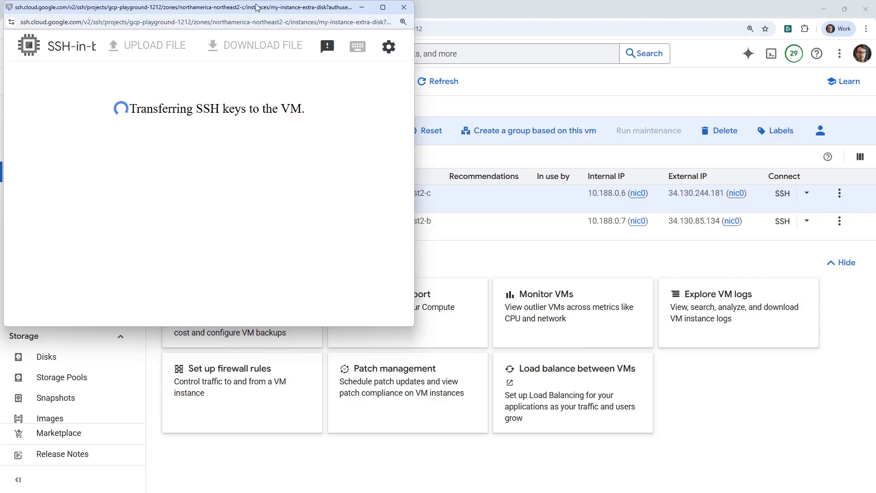
pyautogui.moveTo(258, 10); pyautogui.dragTo(419, 35)
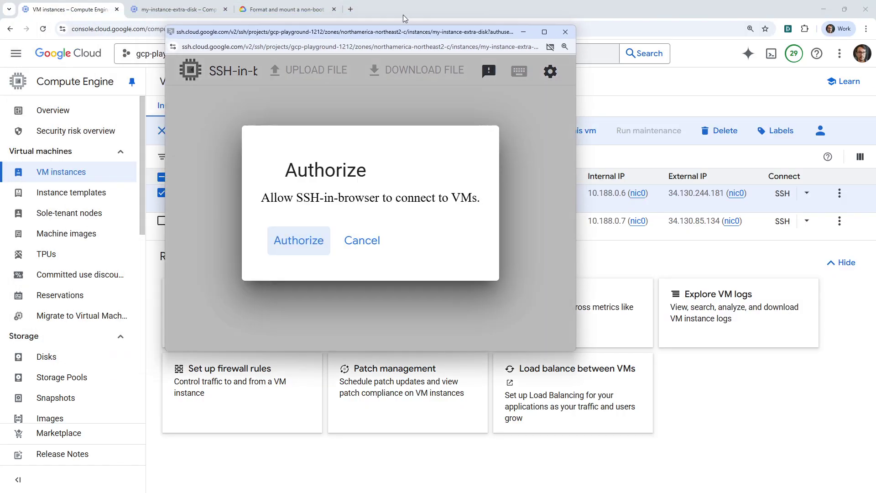
pyautogui.click(316, 235)
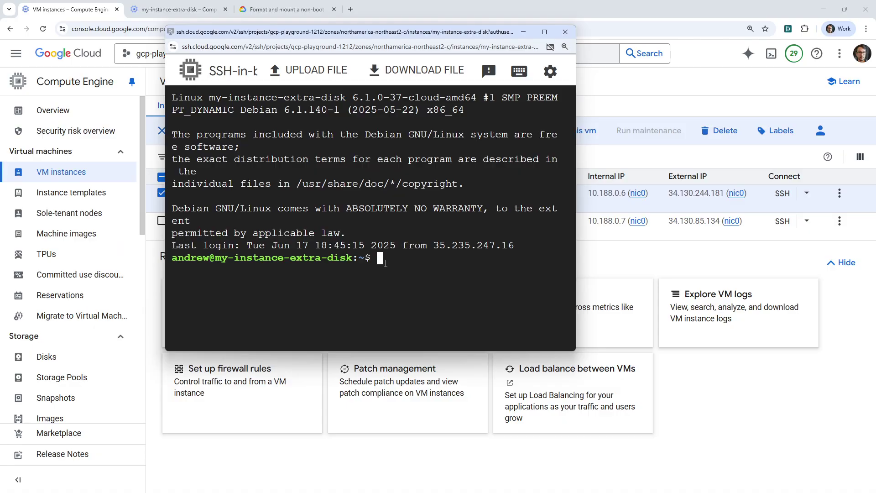
# - List the home directory's files, and change to /mnt/disks/ and list its contents
pyautogui.write('ls')
pyautogui.press('Return')
pyautogui.write('cd /mnt/disks/')
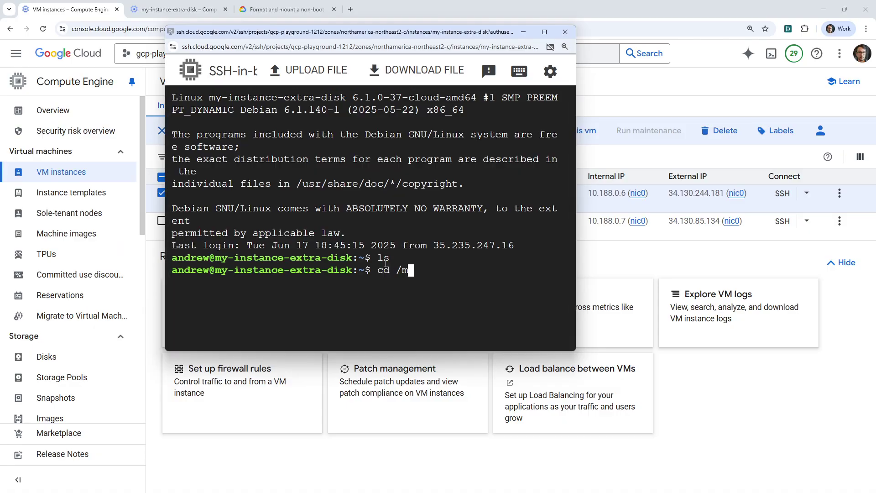
pyautogui.press('Return')
pyautogui.write('ls')
pyautogui.press('Return')
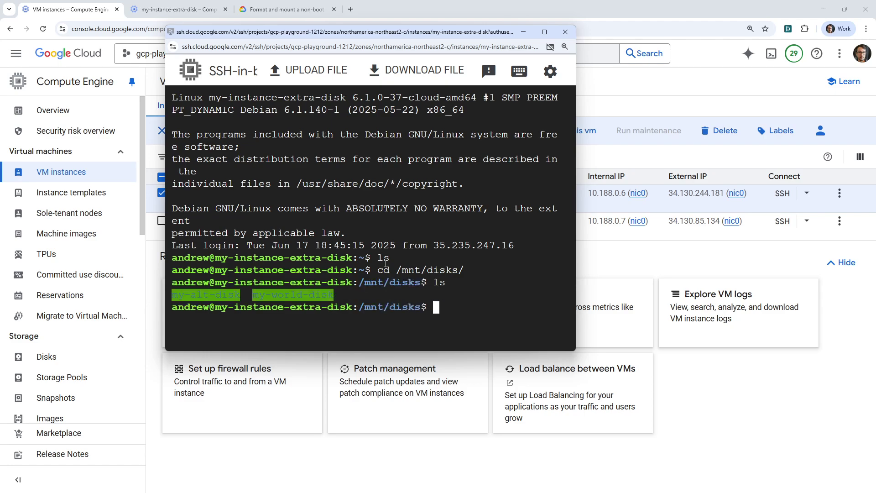
# - Change into my-alt-disk/ and list all its files in detail with ls -la
pyautogui.write('cd my-a')
pyautogui.press('Tab')
pyautogui.press('Return')
pyautogui.write('ls ')
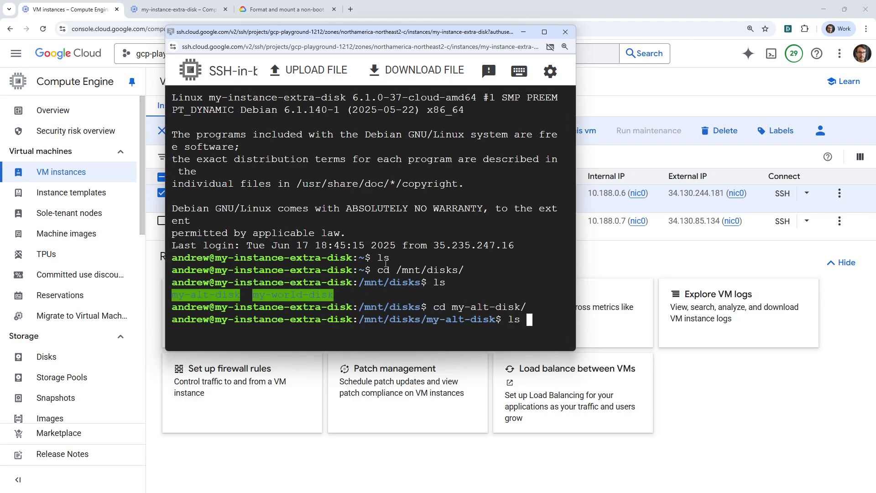
pyautogui.write('-la')
pyautogui.press('Return')
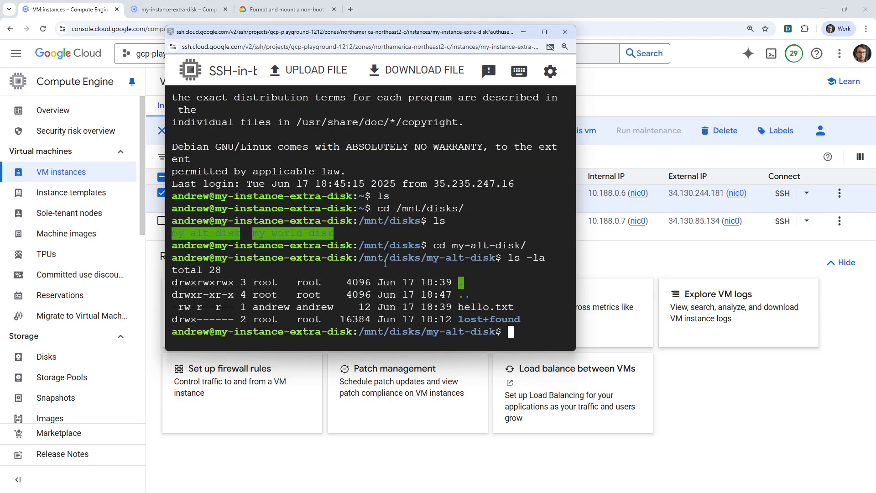
# - Go back up to /mnt/disks and list the directories there
pyautogui.write('cd ..')
pyautogui.press('Return')
pyautogui.write('ls')
pyautogui.press('Return')
# - Change into my-world-disk/ and list all its files in detail with ls -la
pyautogui.write('cd my-')
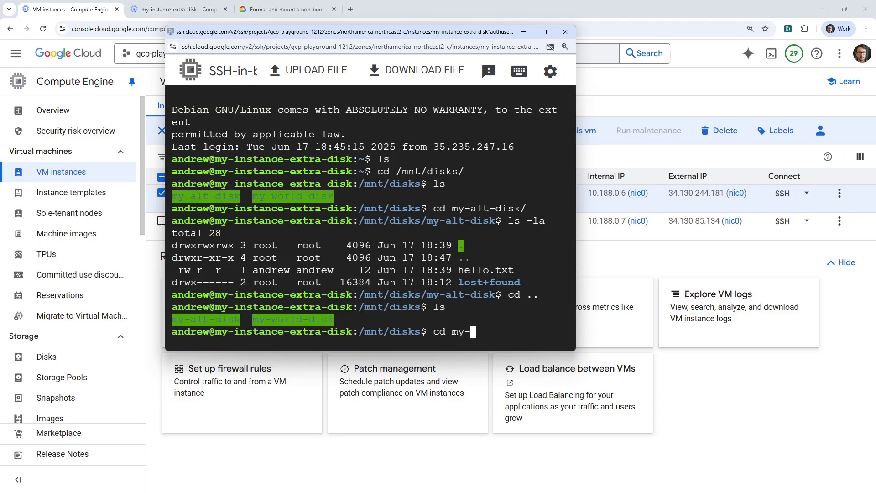
pyautogui.write('w')
pyautogui.press('Tab')
pyautogui.press('Return')
pyautogui.write('ls =-l')
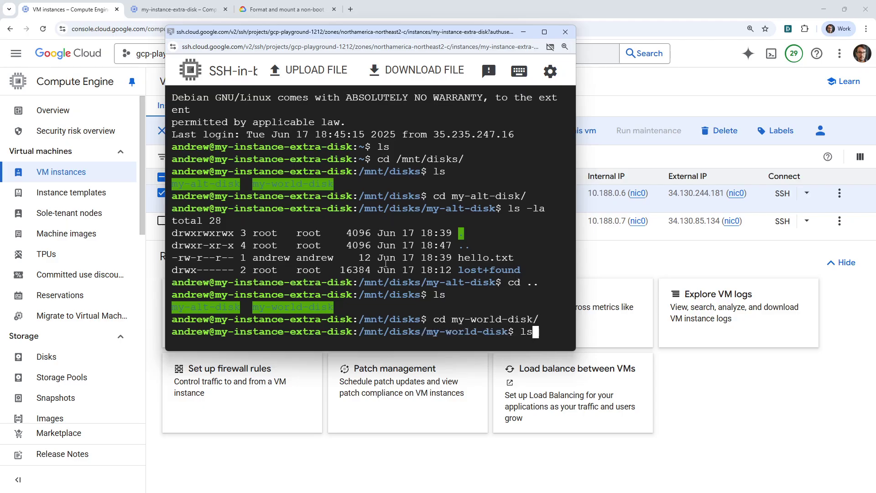
pyautogui.press('Return')
pyautogui.press('BackSpace')
pyautogui.press('BackSpace')
pyautogui.press('BackSpace')
pyautogui.write('-la')
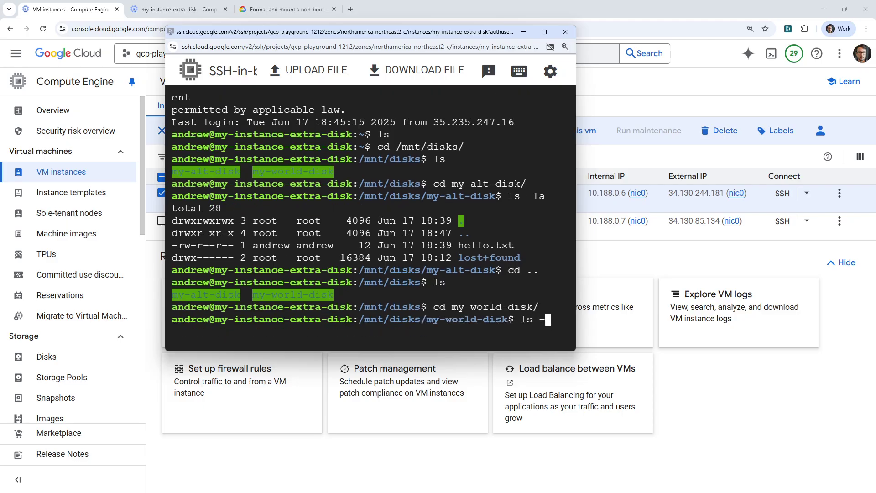
pyautogui.press('Return')
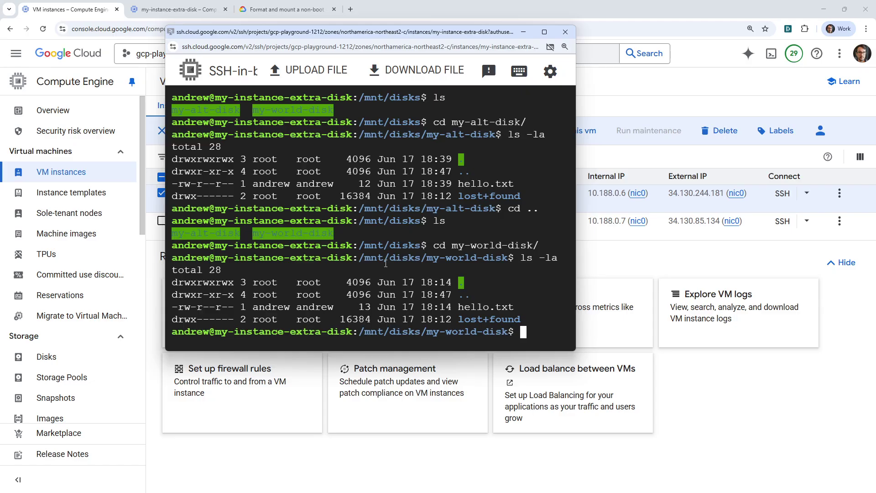
# - Create an empty file named world.txt on my-world-disk, and return to the parent directory and list it
pyautogui.write('touch world.txt')
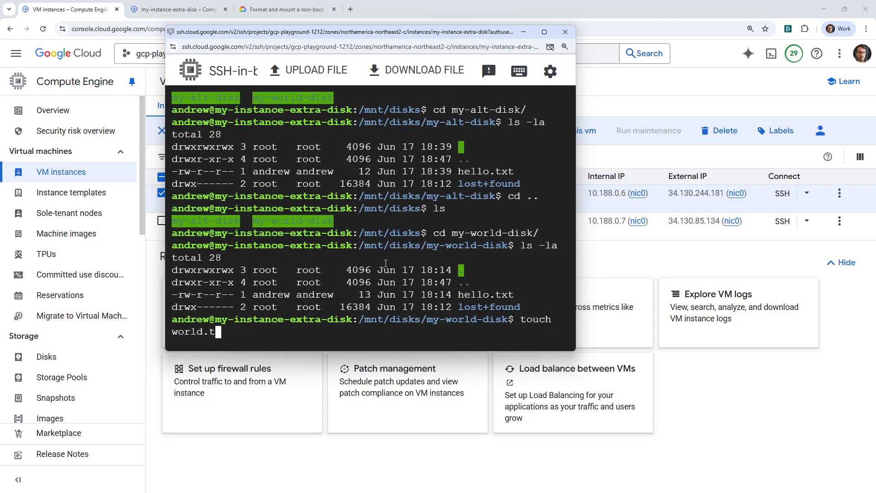
pyautogui.press('Return')
pyautogui.write('cd ..')
pyautogui.press('Return')
pyautogui.write('ls')
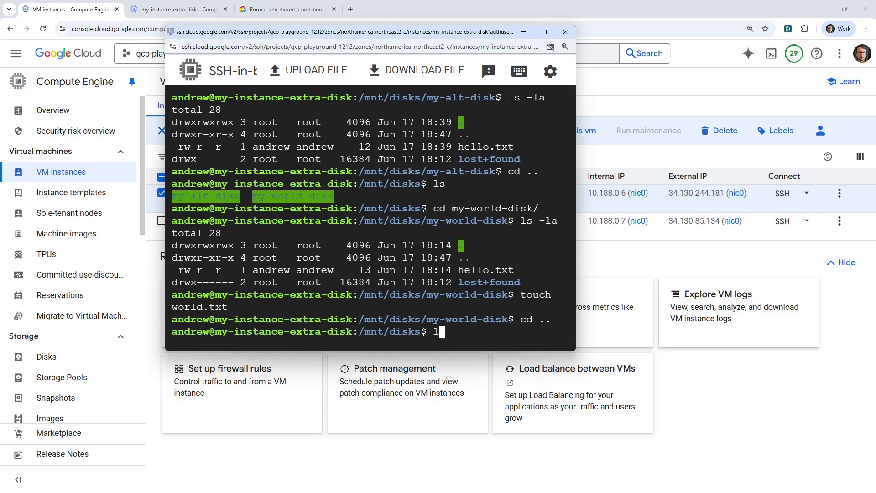
pyautogui.press('Return')
# - Change into my-alt-disk/, create an empty file named moon.txt there, and list the directory
pyautogui.write('cd my-')
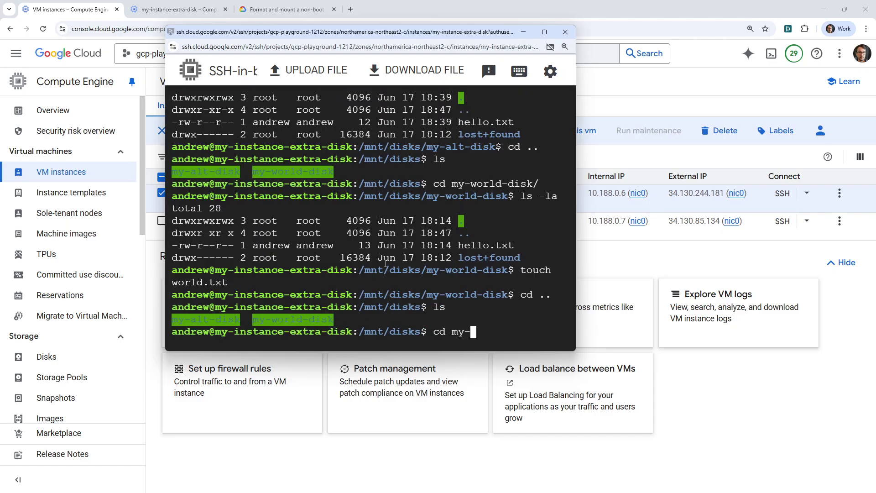
pyautogui.write('a')
pyautogui.press('Tab')
pyautogui.press('Return')
pyautogui.write('to')
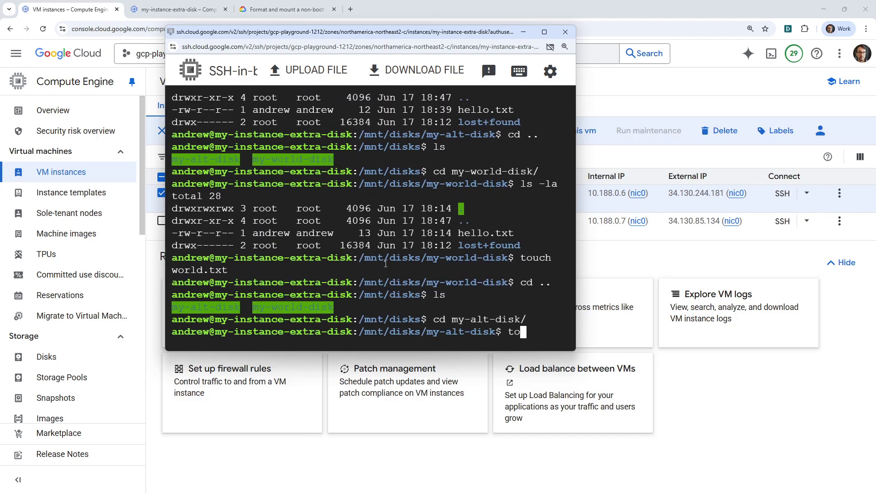
pyautogui.write('uch moon.txt')
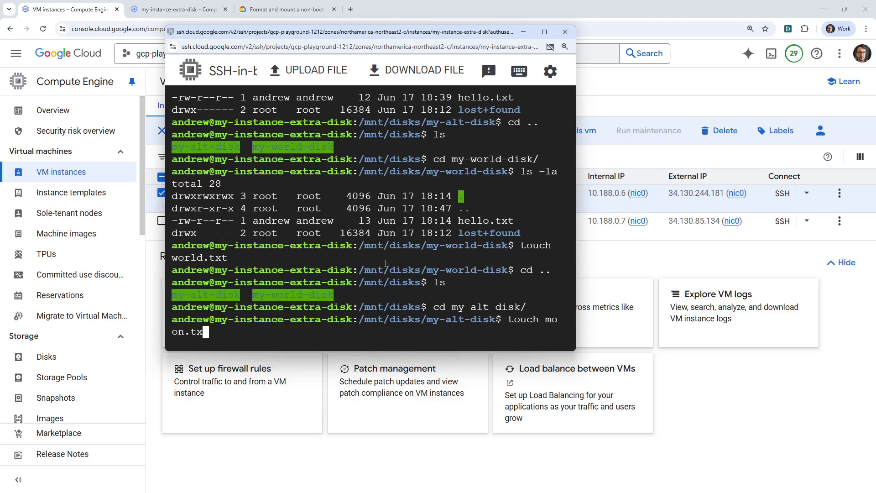
pyautogui.press('Return')
pyautogui.write('ls')
pyautogui.press('Return')
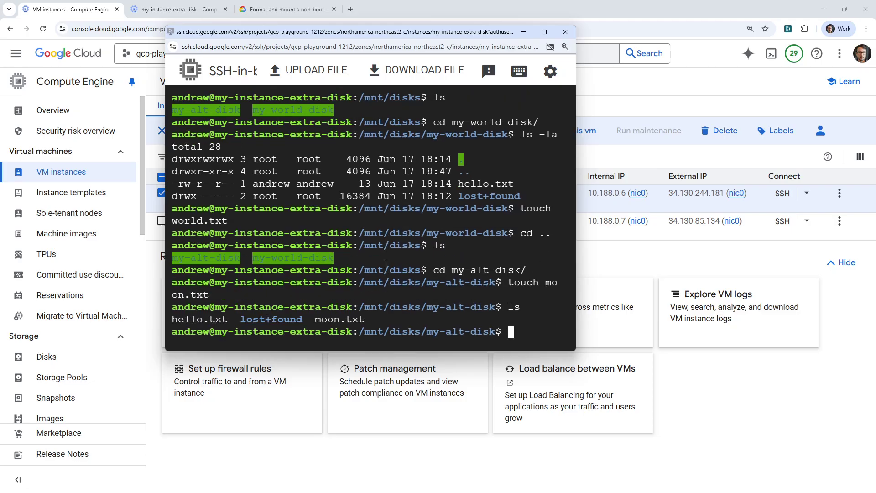
# - Close the my-instance-extra-disk session and open an authorized SSH-in-browser session to my-other-vm-b
pyautogui.click(565, 32)
pyautogui.click(162, 193)
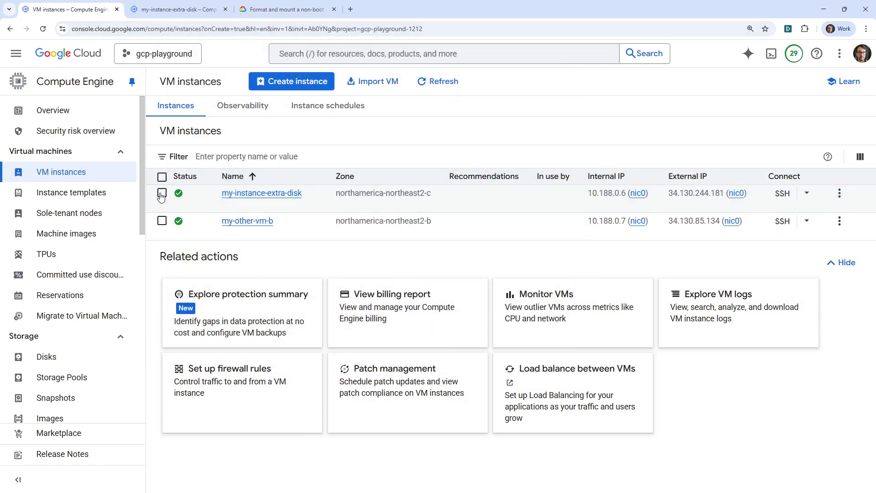
pyautogui.click(162, 220)
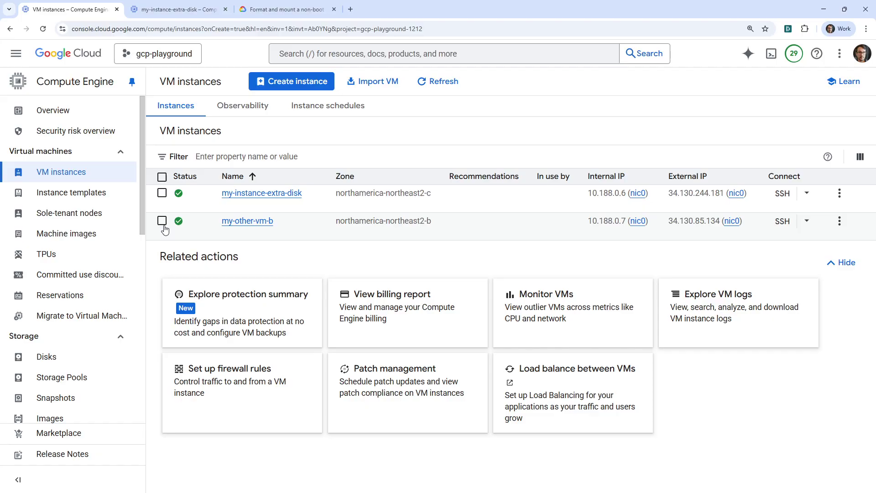
pyautogui.click(783, 221)
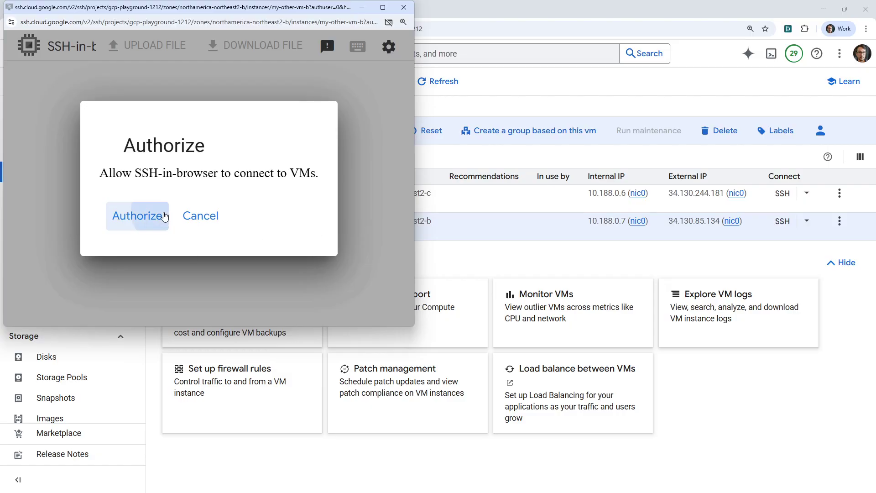
pyautogui.click(137, 216)
pyautogui.moveTo(236, 15); pyautogui.dragTo(437, 40)
pyautogui.click(446, 231)
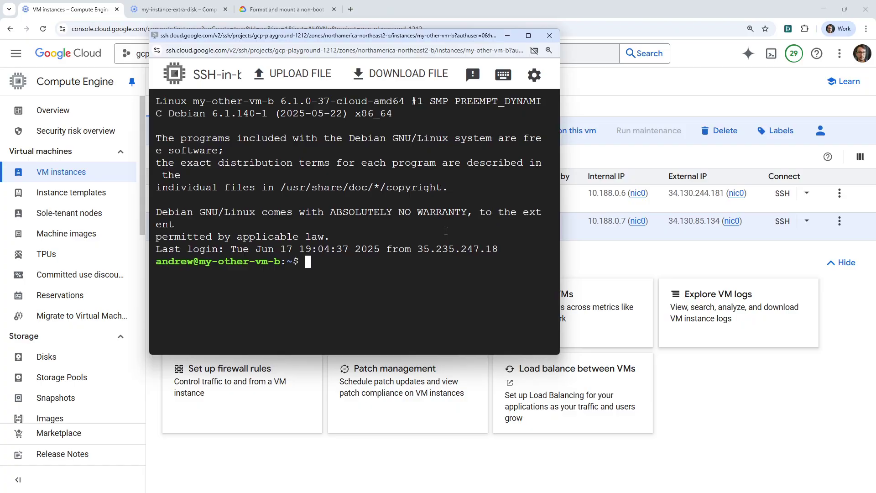
# - List the home directory's contents on my-other-vm-b, including hidden files, with ls and ls -la
pyautogui.write('ls')
pyautogui.press('Return')
pyautogui.write('cd')
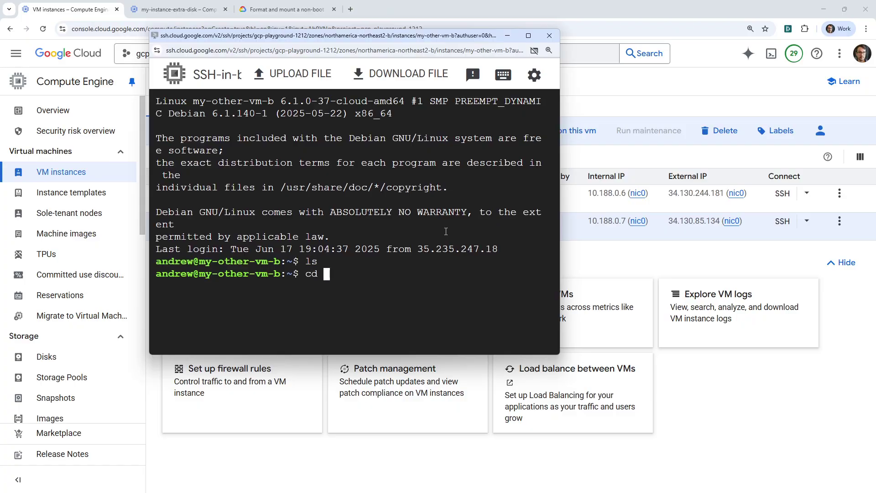
pyautogui.hotkey('ctrl', 'c')
pyautogui.write('ls -la')
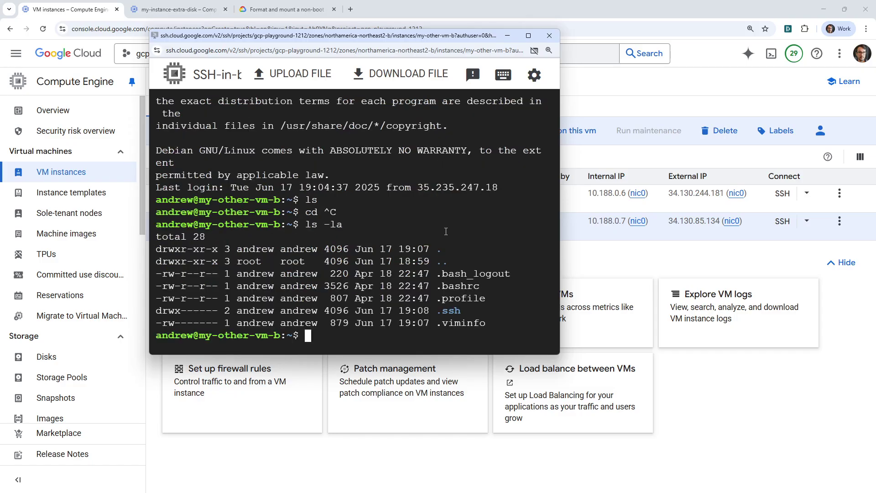
# - Change to /mnt/ and from there into disks/, listing the contents of each directory
pyautogui.write('cd /mnt/')
pyautogui.press('Return')
pyautogui.write('ls')
pyautogui.press('Return')
pyautogui.write('cd d')
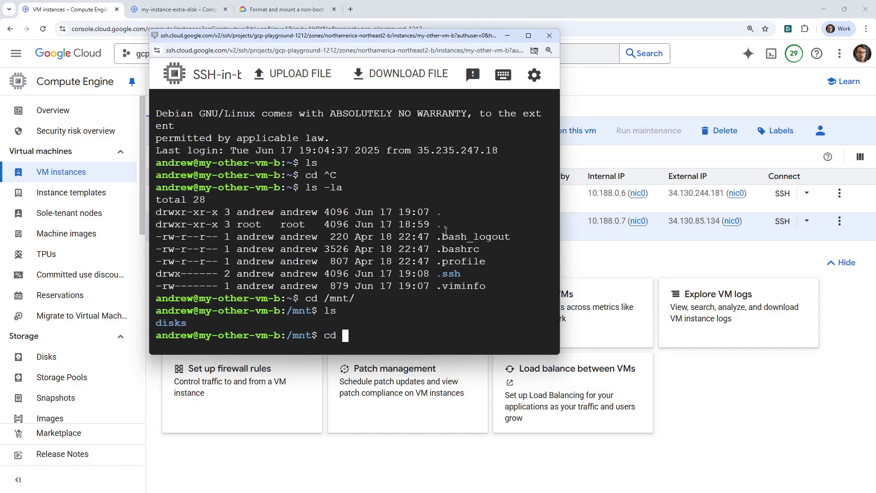
pyautogui.press('Tab')
pyautogui.press('Return')
pyautogui.write('ls')
pyautogui.press('Return')
# - Change into my-alt-disk-cloned/ and list the files on the cloned disk
pyautogui.write('cd m')
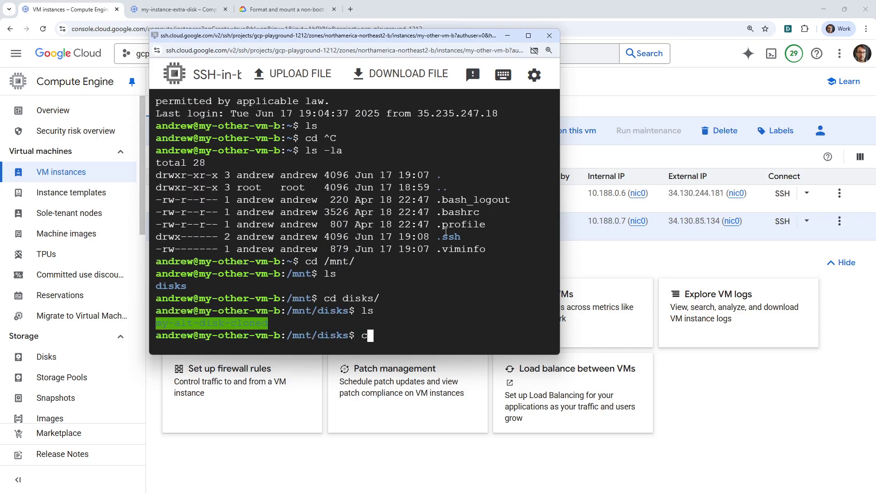
pyautogui.press('Tab')
pyautogui.press('Return')
pyautogui.write('ls')
pyautogui.press('Return')
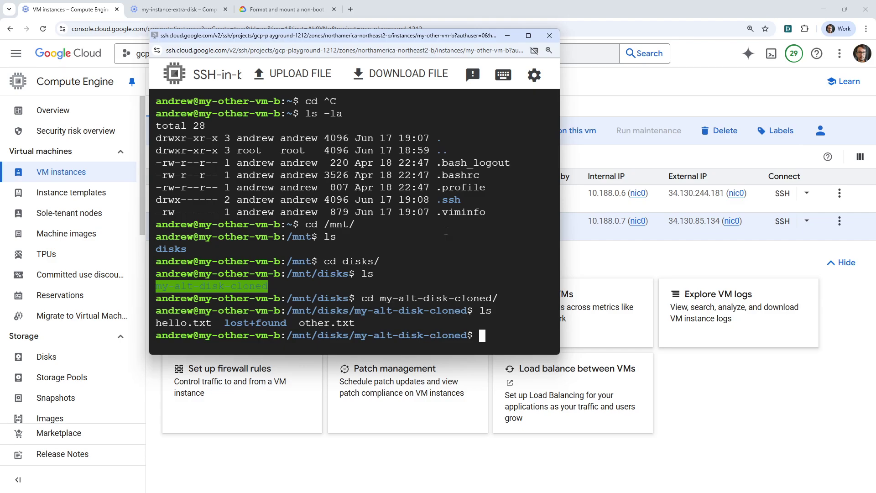
# - Close the my-other-vm-b SSH session and ask Gemini Cloud Assist for the difference between Create Secondary Disk and Clone Disk
pyautogui.click(549, 35)
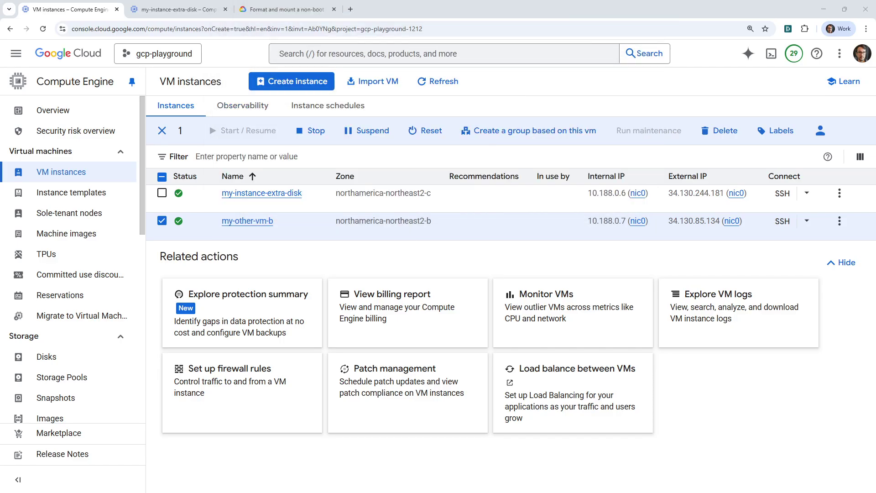
pyautogui.click(748, 53)
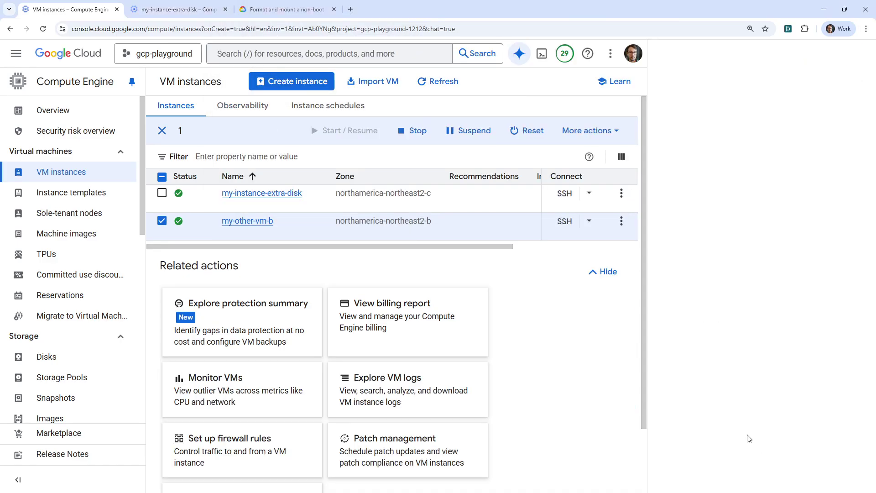
pyautogui.click(738, 408)
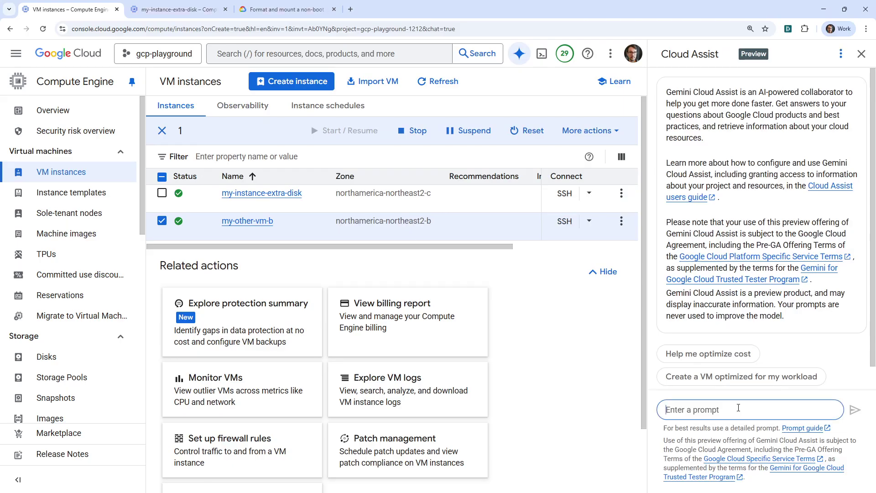
pyautogui.write('What is the differenec bet')
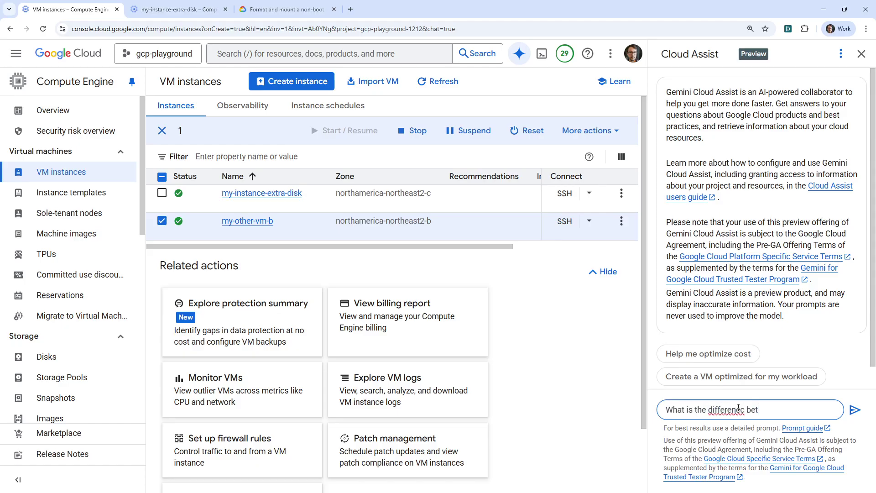
pyautogui.write('ween My Secondart')
pyautogui.hotkey('ctrl', 'BackSpace')
pyautogui.hotkey('ctrl', 'BackSpace')
pyautogui.write('Create Secondary Disk and')
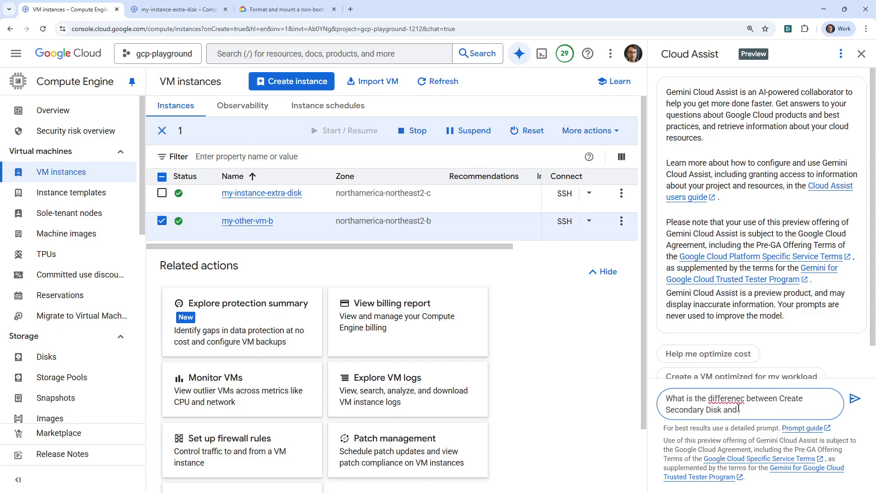
pyautogui.write(' Clone Disk?')
pyautogui.press('Return')
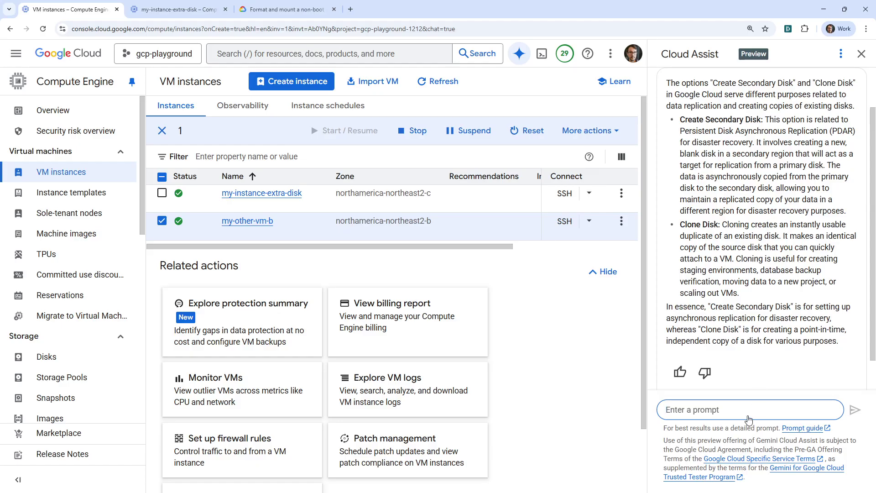
# - Ask Cloud Assist whether updates on the original instance replicate while the secondary disk is mounted to another instance, and read the answer
pyautogui.click(790, 303)
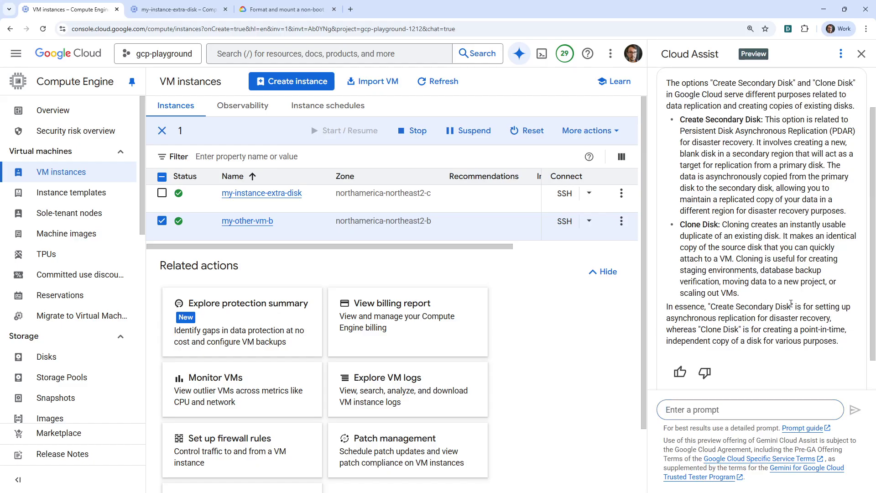
pyautogui.moveTo(792, 305); pyautogui.dragTo(735, 304)
pyautogui.click(728, 406)
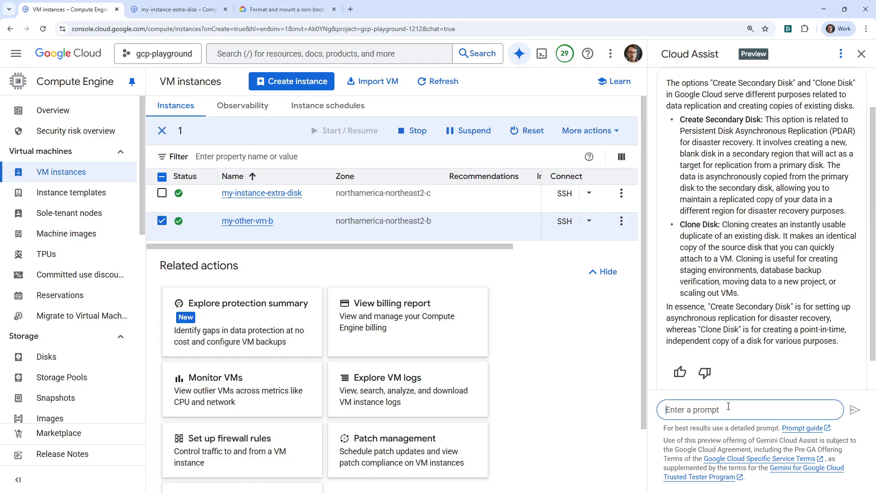
pyautogui.write('For')
pyautogui.hotkey('ctrl', 'v')
pyautogui.write('k ')
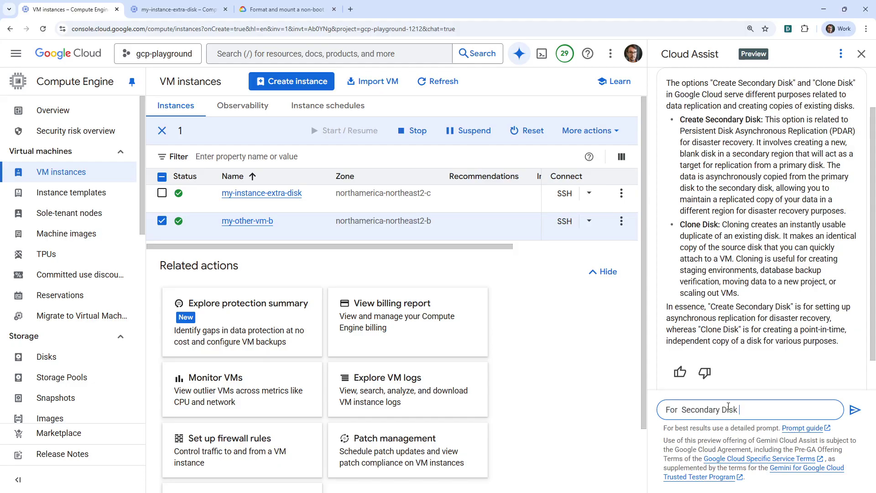
pyautogui.write('if I mount ')
pyautogui.write('the sceondar')
pyautogui.write('y disk to another in')
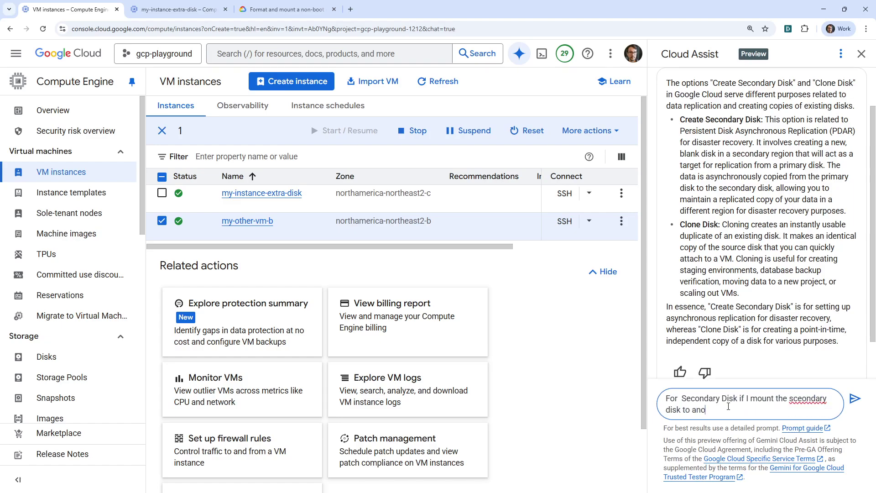
pyautogui.write('stance, and I go update the original ')
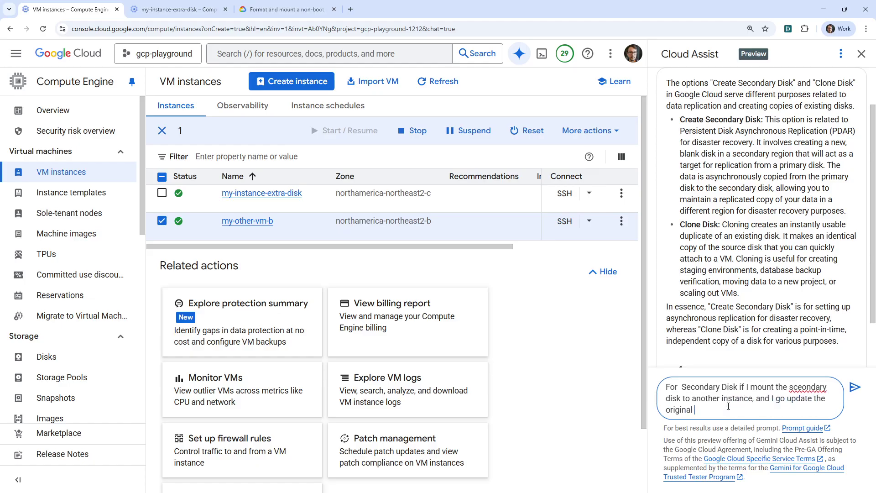
pyautogui.write('onstance will the replication occur')
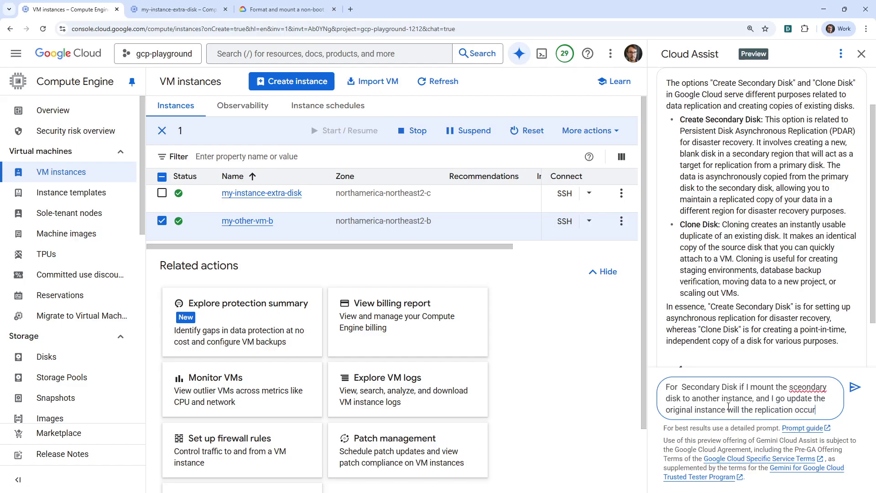
pyautogui.write(' or')
pyautogui.press('Return')
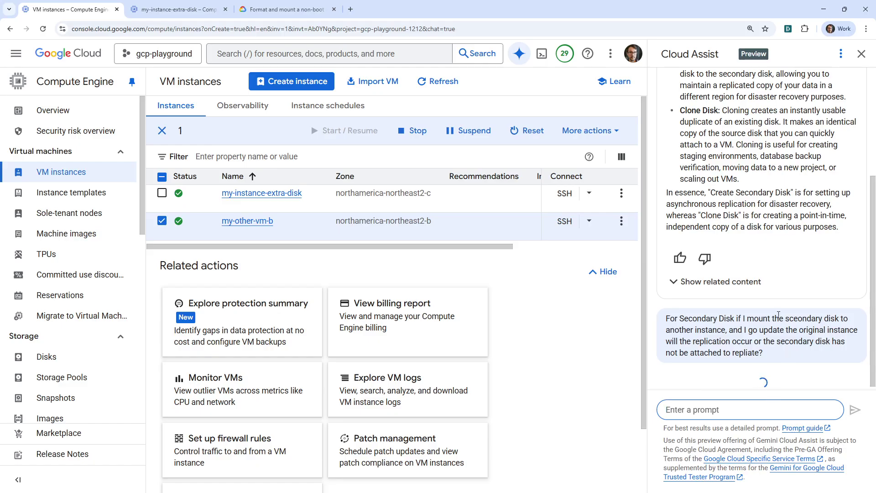
pyautogui.scroll(-1, 831, 360)
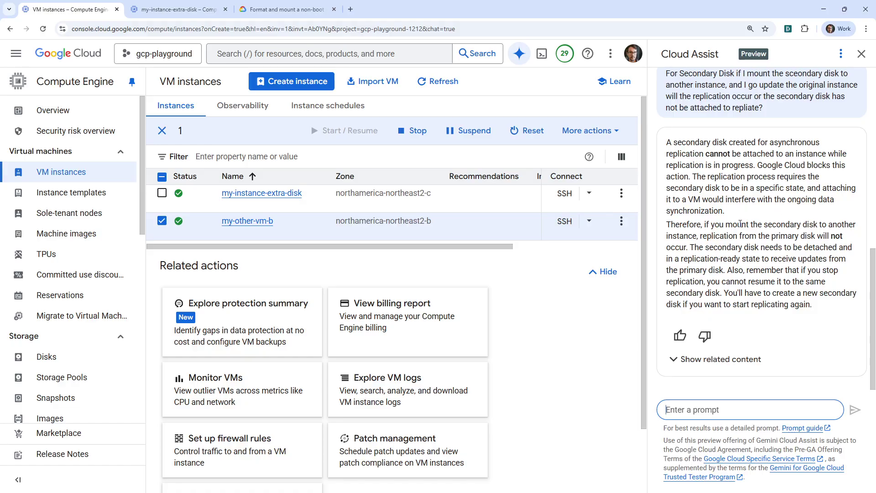
pyautogui.moveTo(711, 225); pyautogui.dragTo(833, 227)
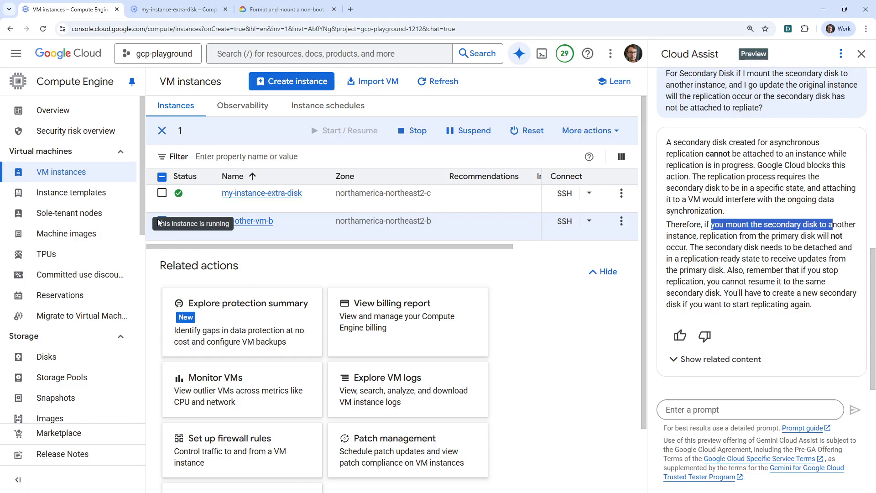
# - Clear the VM selection, check the additional disks on my-instance-extra-disk's edit page, and return to the VM instances list without changes
pyautogui.click(161, 193)
pyautogui.click(167, 195)
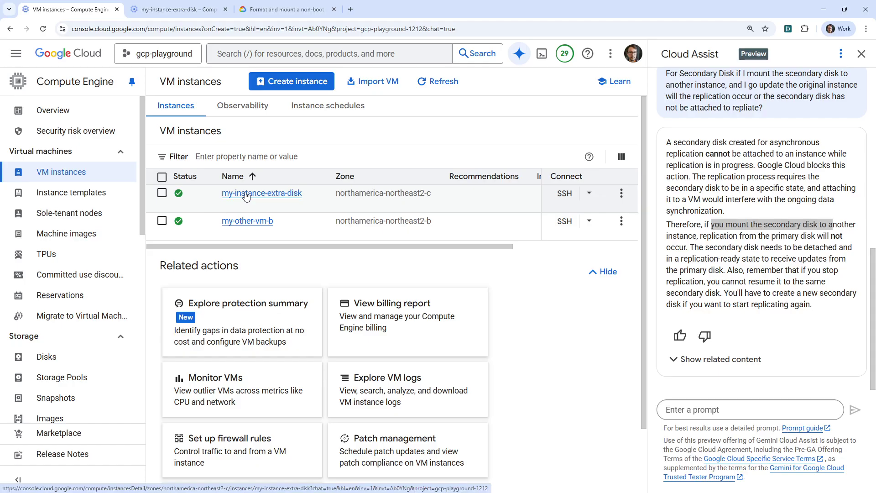
pyautogui.click(246, 195)
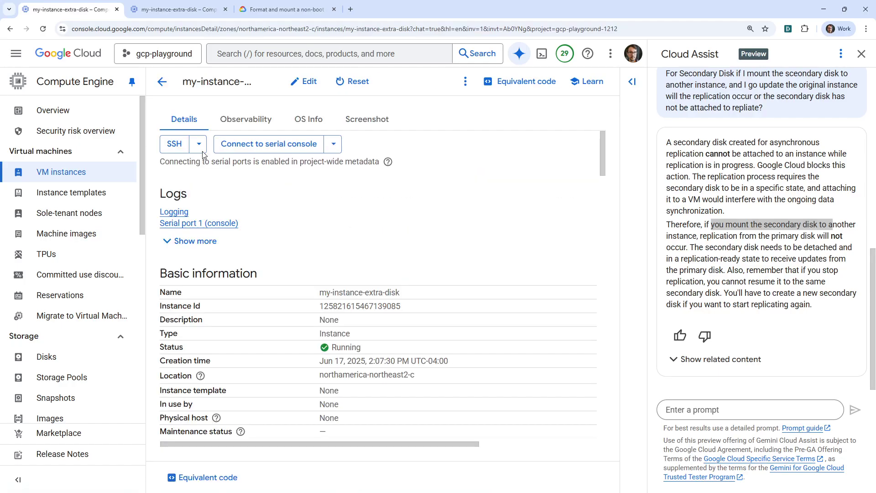
pyautogui.click(304, 81)
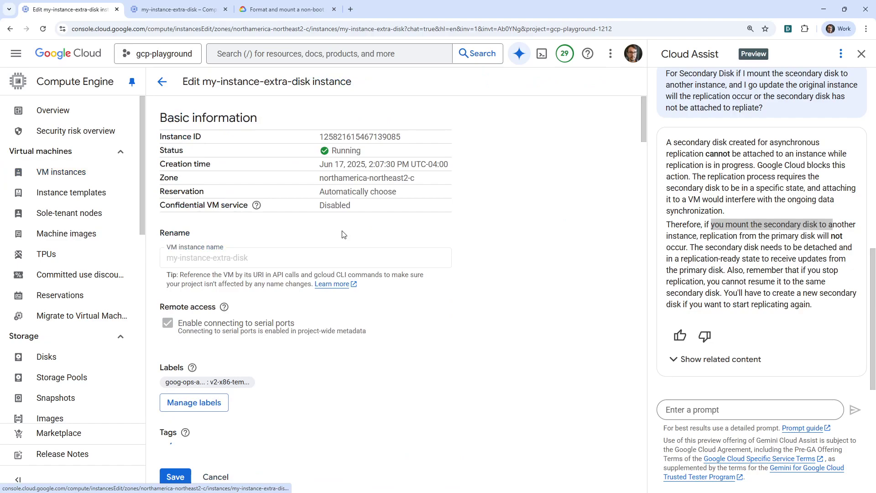
pyautogui.scroll(-13, 291, 270)
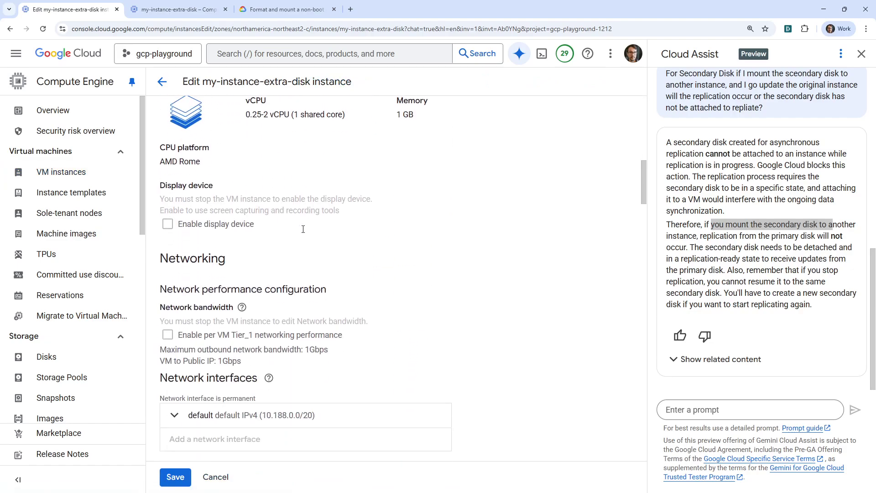
pyautogui.scroll(-12, 300, 232)
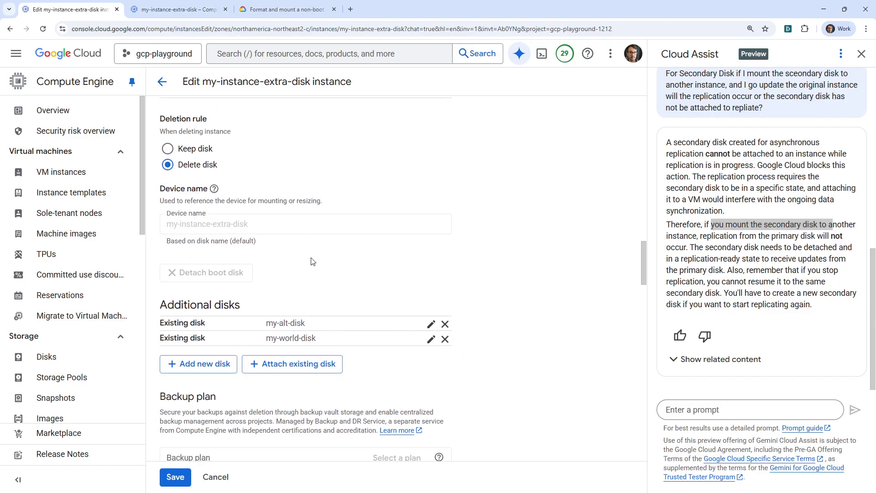
pyautogui.scroll(13, 313, 260)
pyautogui.click(163, 82)
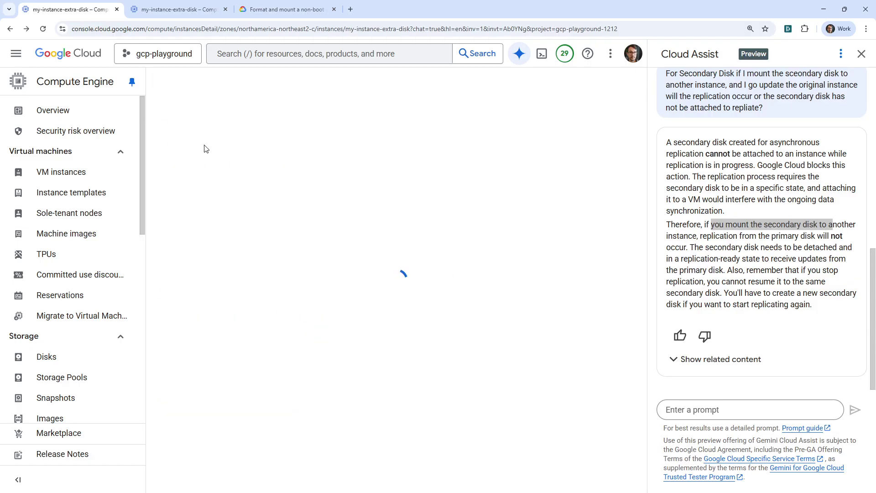
pyautogui.click(163, 83)
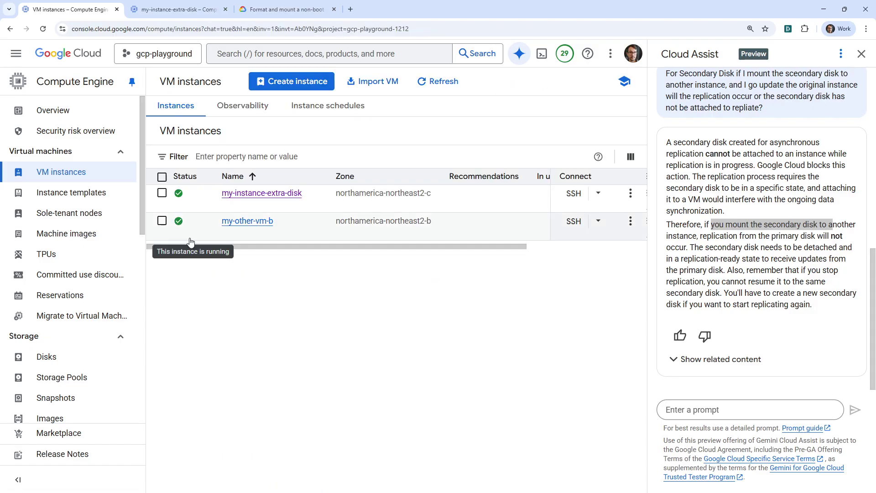
# - Detach the additional disk my-alt-disk-cloned from my-other-vm-b, save the instance, and close Cloud Assist
pyautogui.click(162, 220)
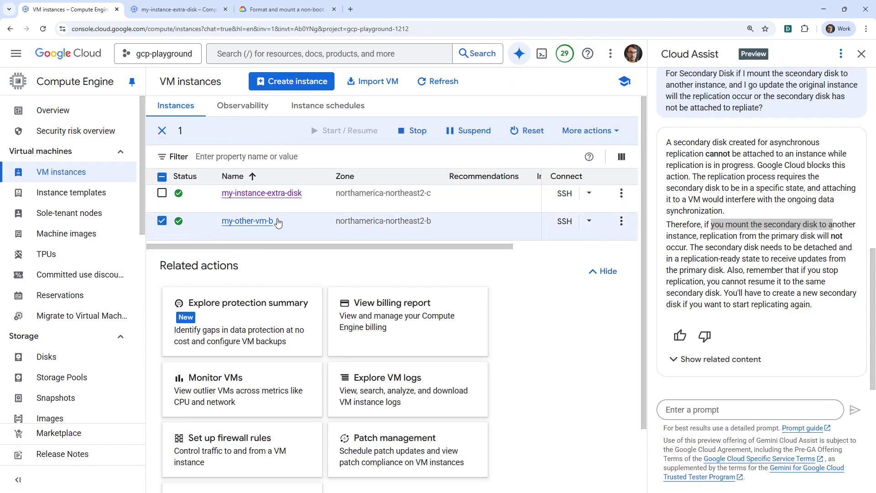
pyautogui.click(268, 222)
pyautogui.click(303, 81)
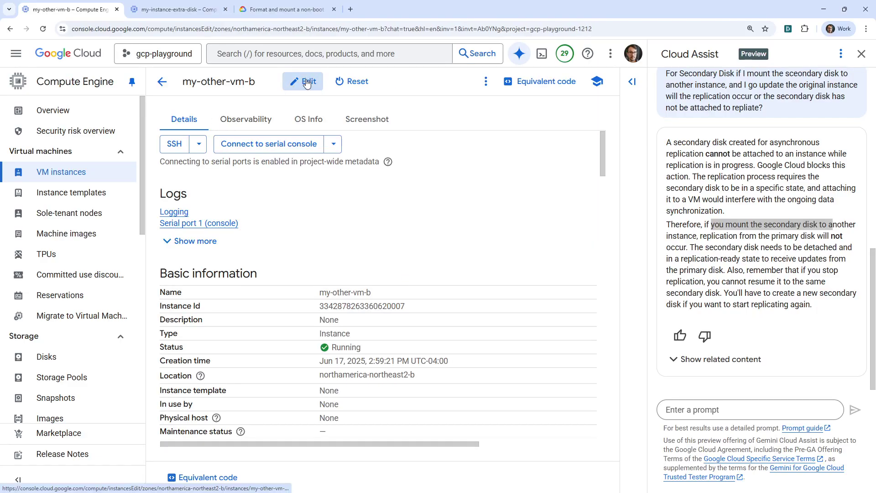
pyautogui.scroll(-5, 307, 310)
pyautogui.scroll(-15, 306, 311)
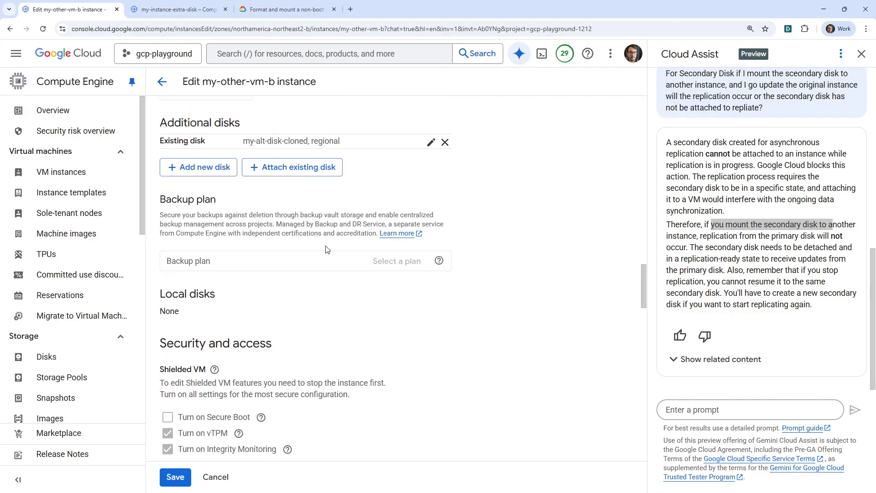
pyautogui.scroll(4, 327, 249)
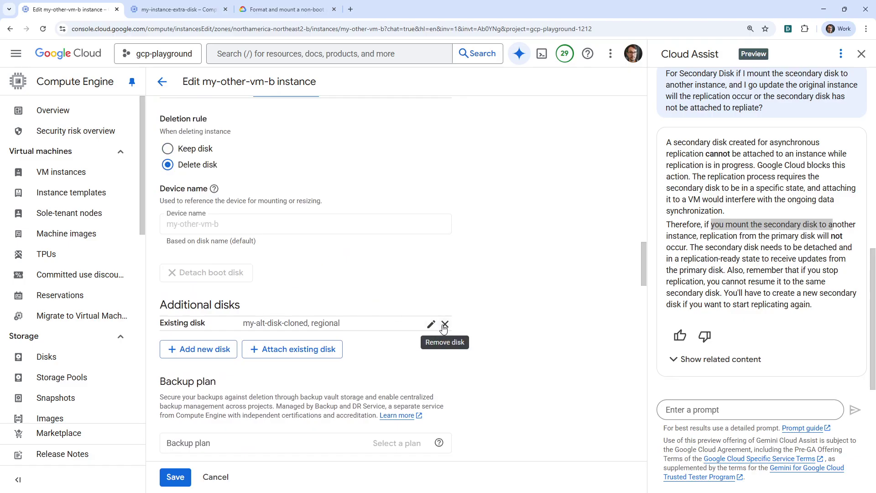
pyautogui.click(445, 324)
pyautogui.click(179, 477)
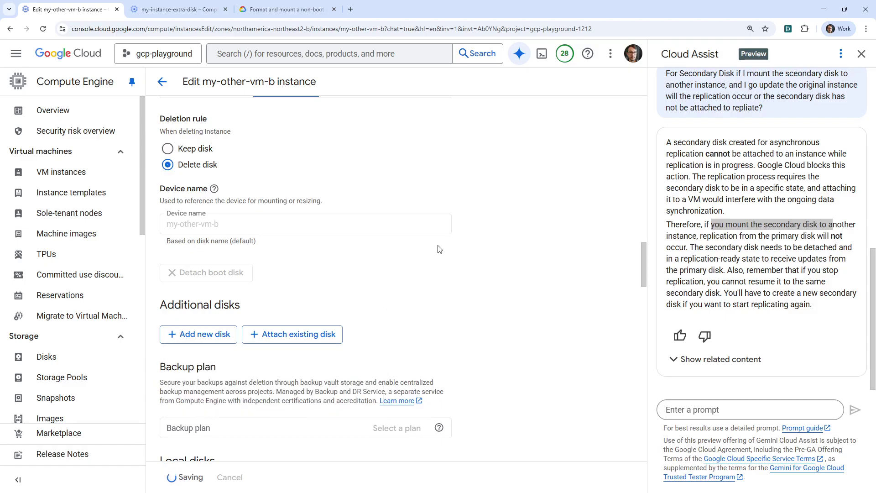
pyautogui.click(862, 54)
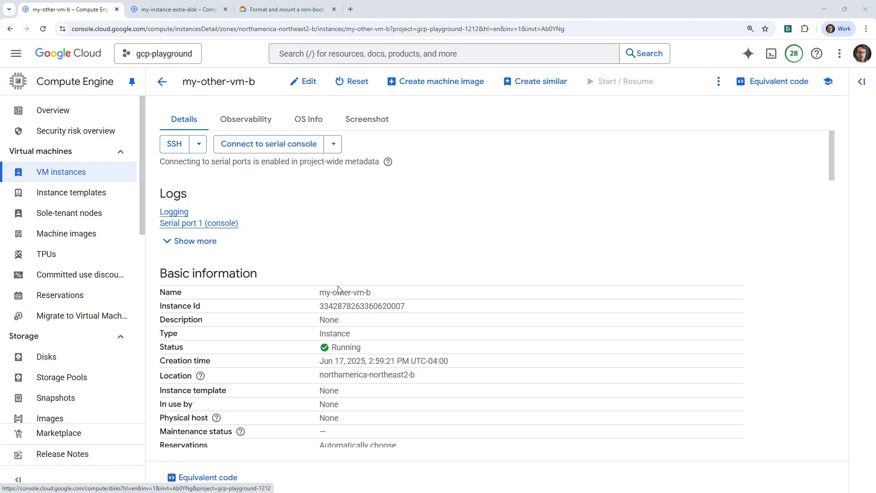
# - Review the properties and replication details of my-secondary-disk from the Disks list, and switch to the my-instance-extra-disk instance page
pyautogui.scroll(-20, 337, 290)
pyautogui.scroll(15, 352, 274)
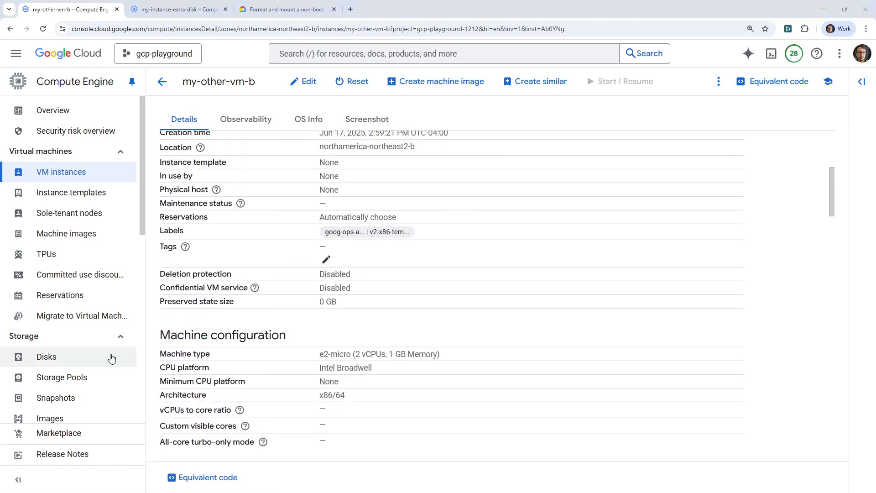
pyautogui.click(111, 358)
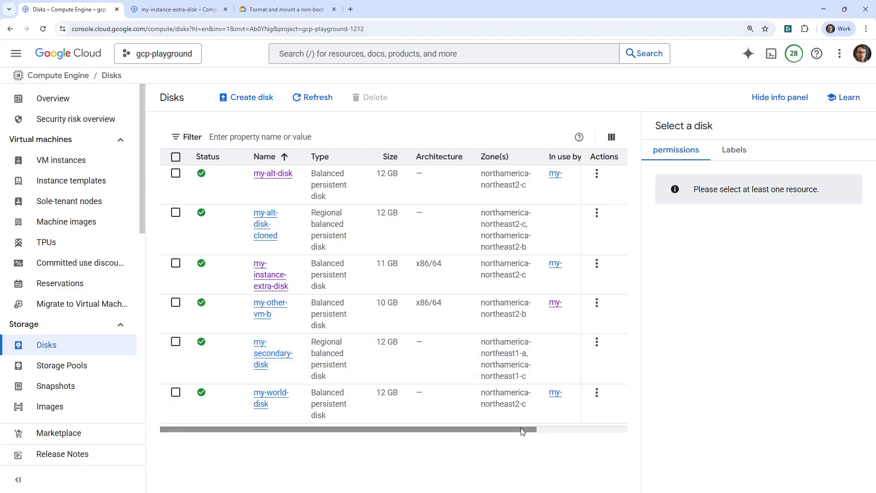
pyautogui.moveTo(522, 428); pyautogui.dragTo(469, 419)
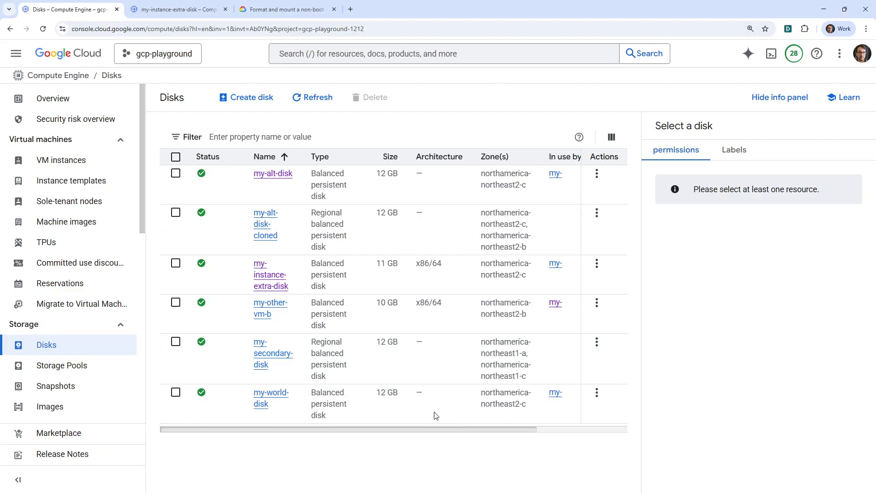
pyautogui.click(283, 356)
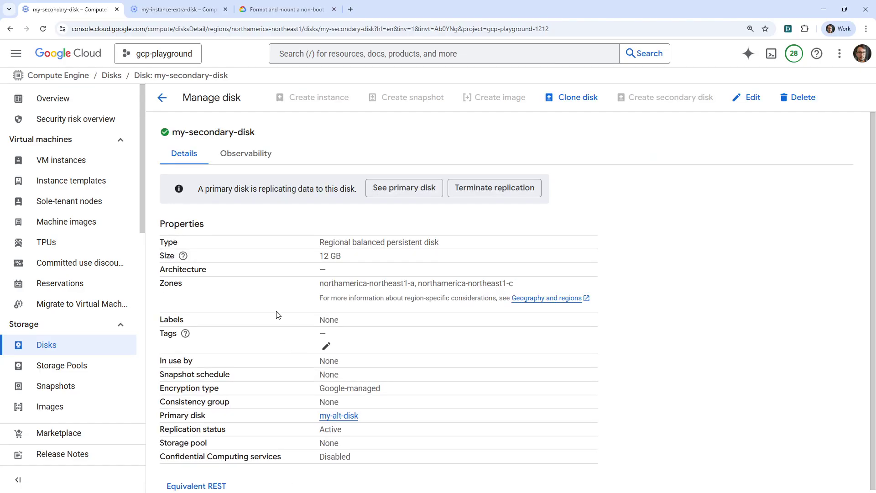
pyautogui.scroll(-1, 275, 310)
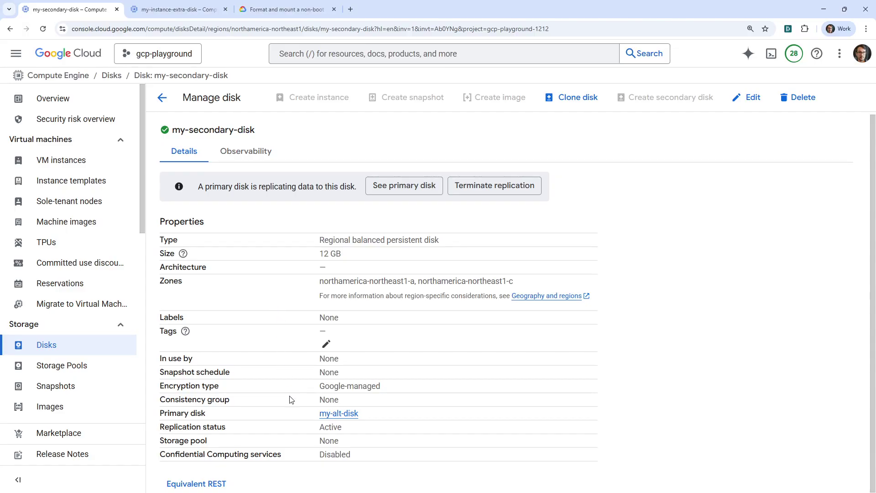
pyautogui.click(10, 29)
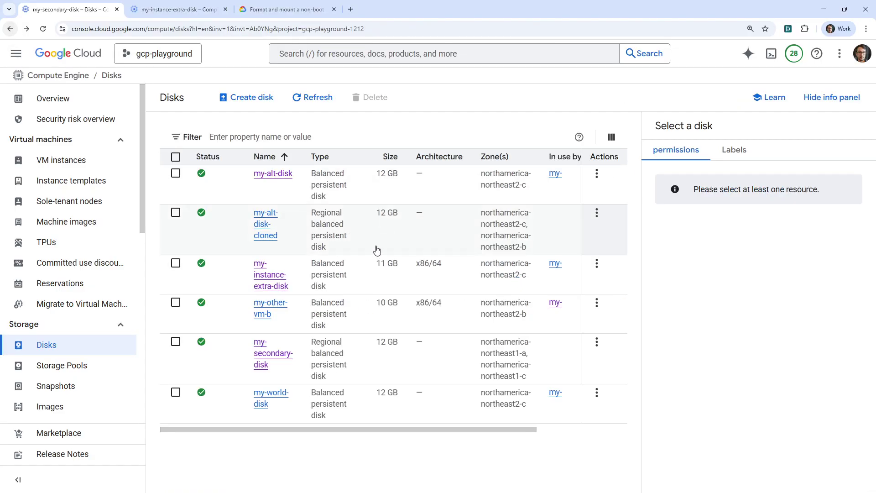
pyautogui.click(178, 9)
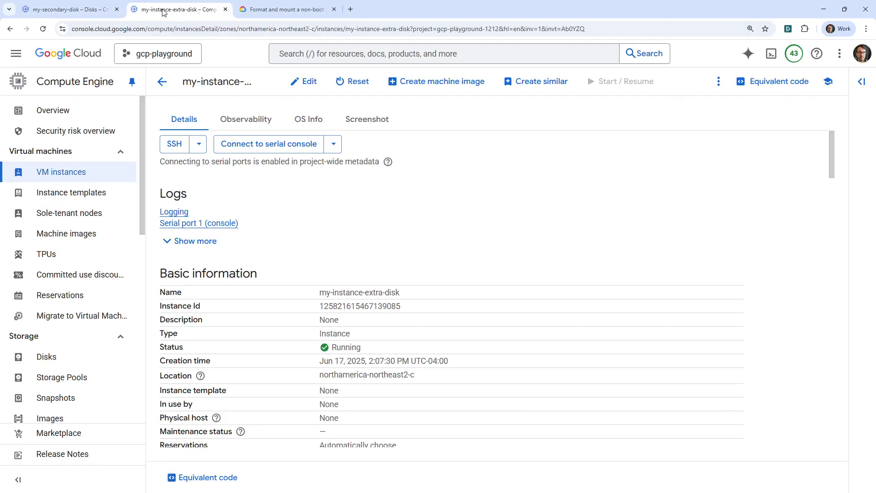
# - Return to the VM instances list and open an authorized browser SSH session to my-instance-extra-disk
pyautogui.click(161, 81)
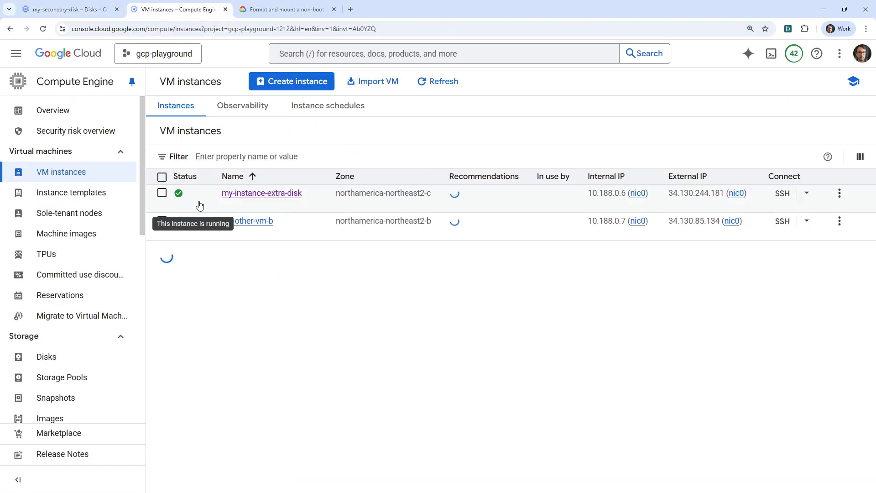
pyautogui.click(161, 193)
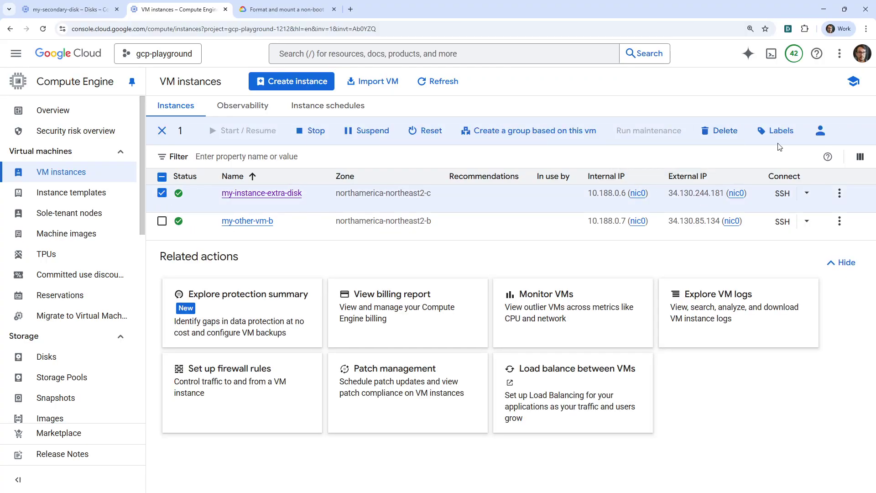
pyautogui.click(782, 193)
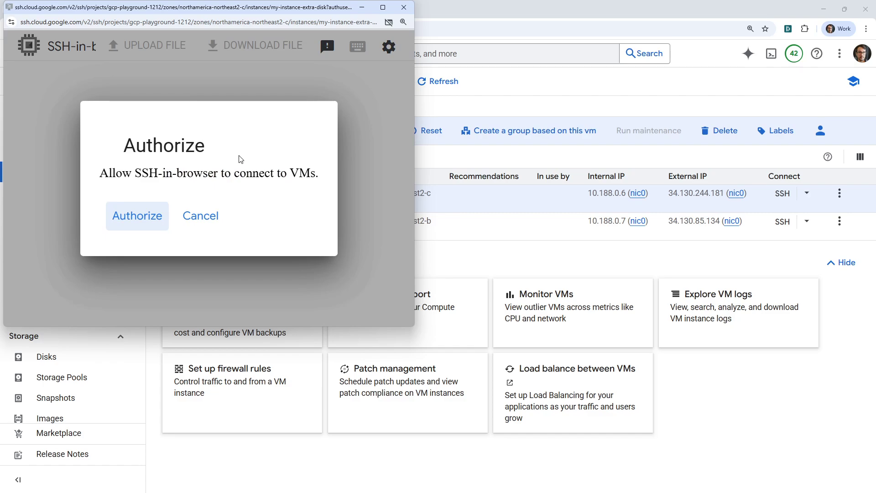
pyautogui.click(154, 219)
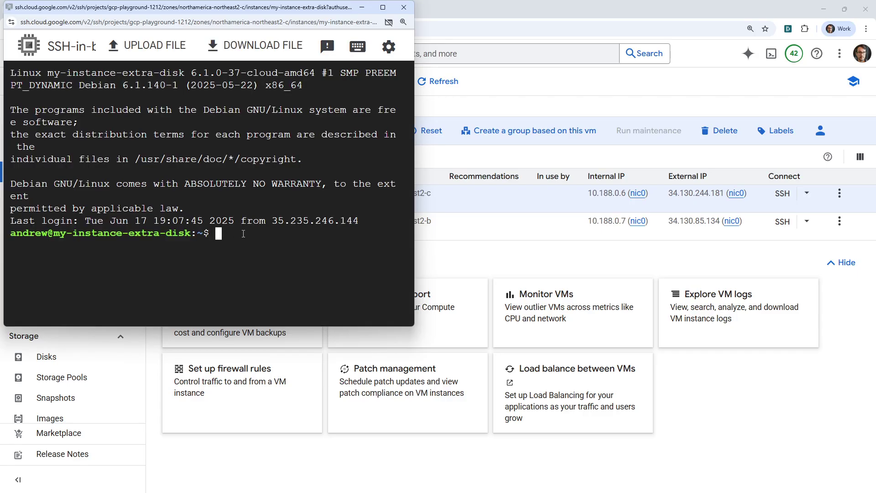
# - Change to the /mnt/disks directory in the SSH session and list the mounted disks
pyautogui.write('ls')
pyautogui.press('Return')
pyautogui.write('cd /mnt/')
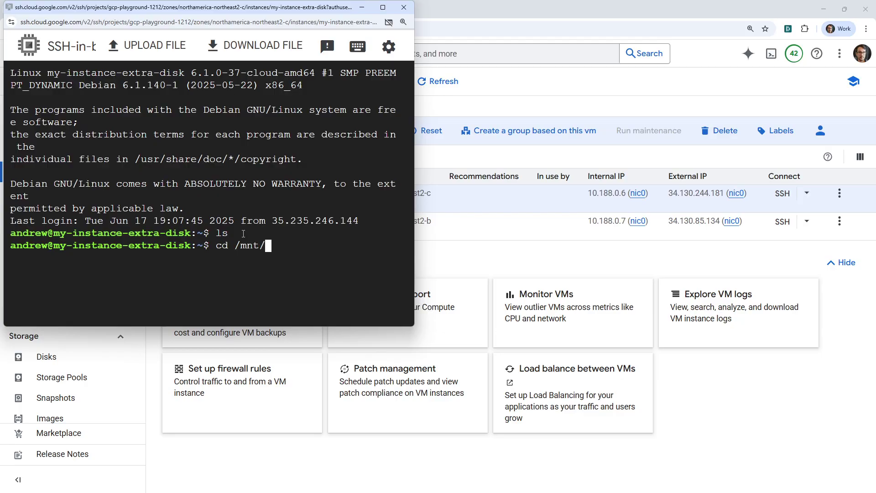
pyautogui.press('Return')
pyautogui.write('ls')
pyautogui.press('Return')
pyautogui.write('cd d')
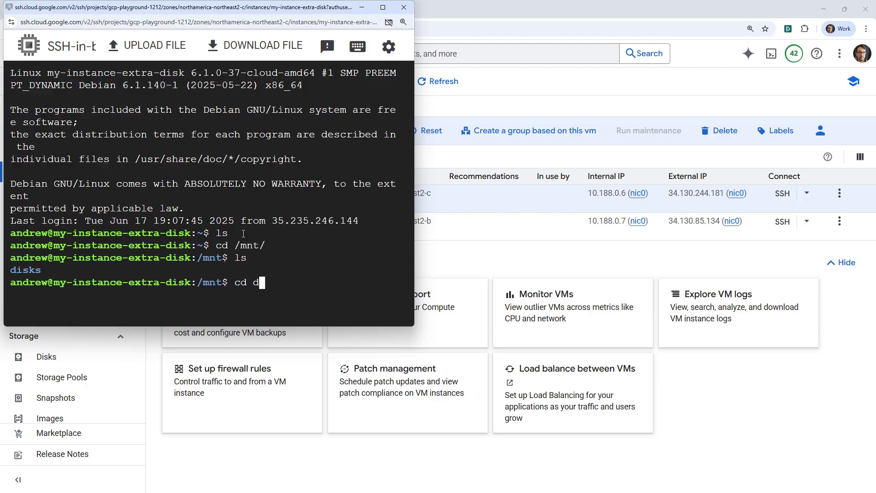
pyautogui.press('Tab')
pyautogui.press('Return')
pyautogui.write('ls')
pyautogui.press('Return')
# - Change into the my-alt-disk directory and list its files
pyautogui.write('cd ')
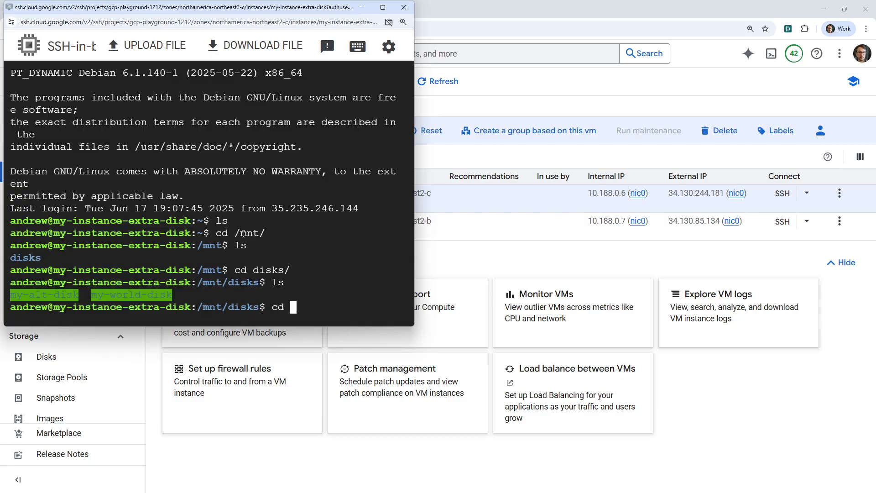
pyautogui.write('my-a')
pyautogui.press('Tab')
pyautogui.press('Return')
pyautogui.write('ls')
pyautogui.press('Return')
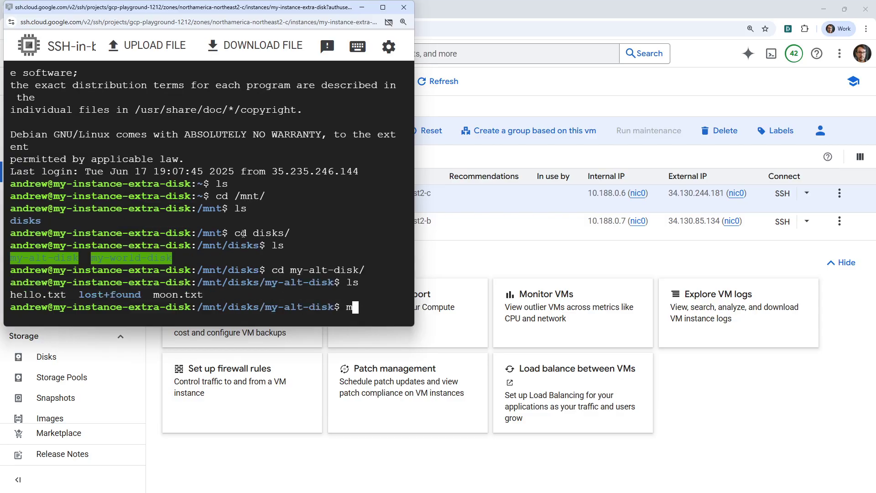
# - Create again.txt on my-alt-disk containing "We have added a file again!" using vi, and save it
pyautogui.write('touch again.txt')
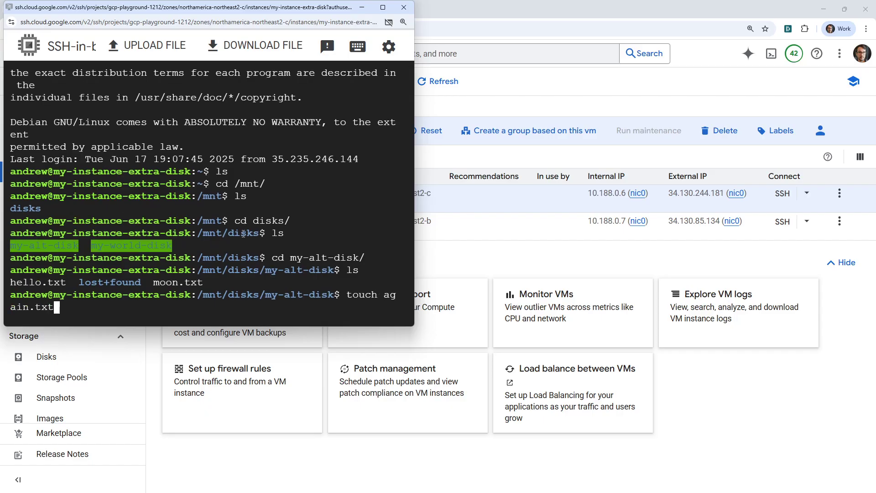
pyautogui.press('Return')
pyautogui.write('vi ag')
pyautogui.press('Tab')
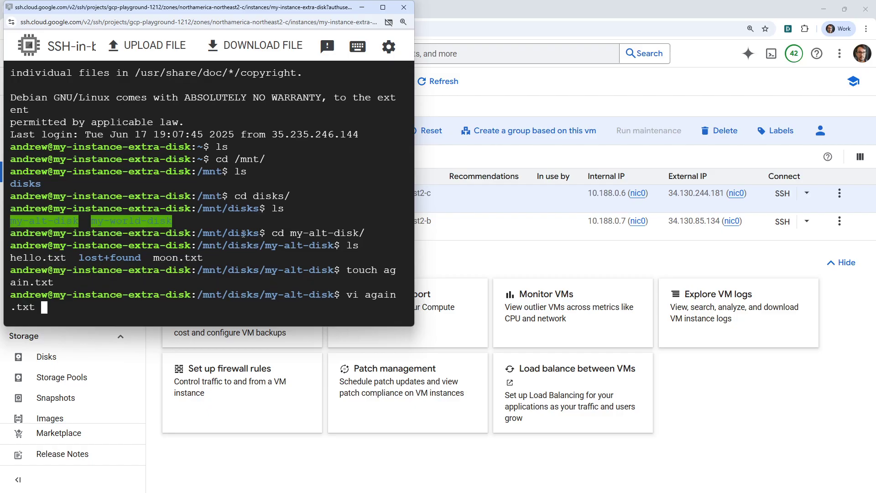
pyautogui.press('Return')
pyautogui.write('i')
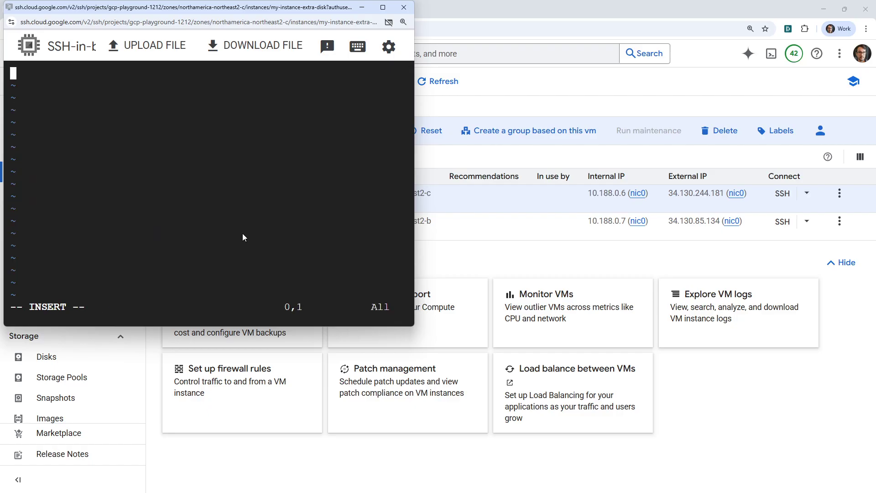
pyautogui.write('We have added a fi')
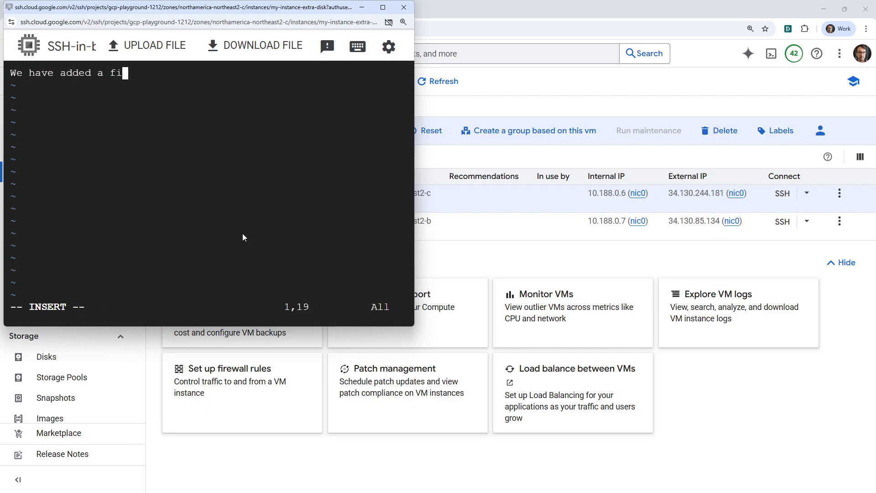
pyautogui.write('le again!!')
pyautogui.press('BackSpace')
pyautogui.press('Escape')
pyautogui.write(':wq!')
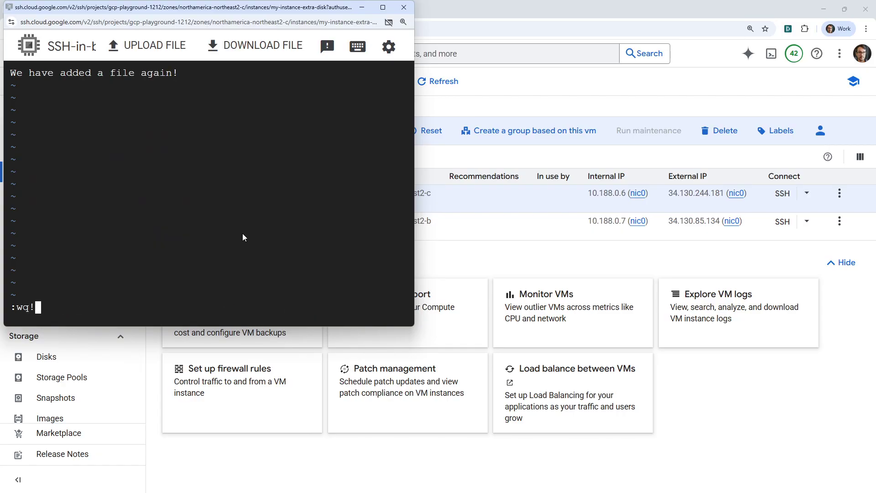
pyautogui.press('Return')
# - Append extra exclamation marks to the line in hello.txt on my-alt-disk, save the file, and close the SSH session
pyautogui.write('vi ')
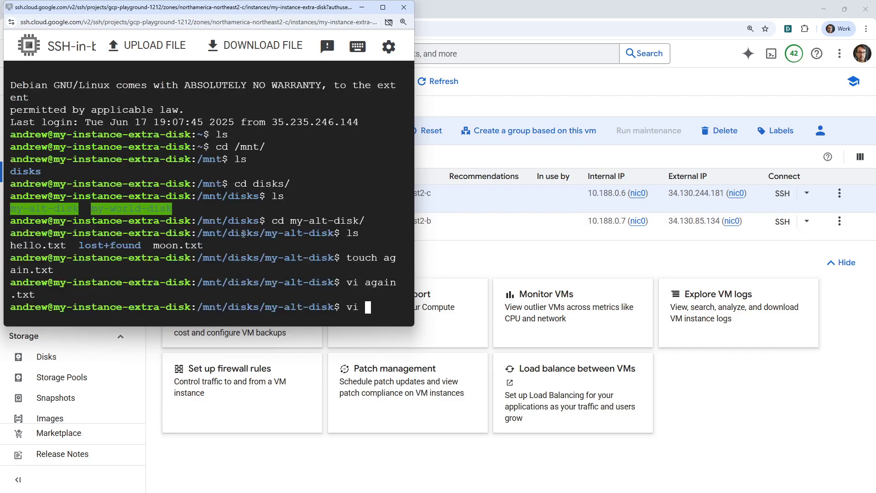
pyautogui.write('hello.txt')
pyautogui.press('Return')
pyautogui.write('A!')
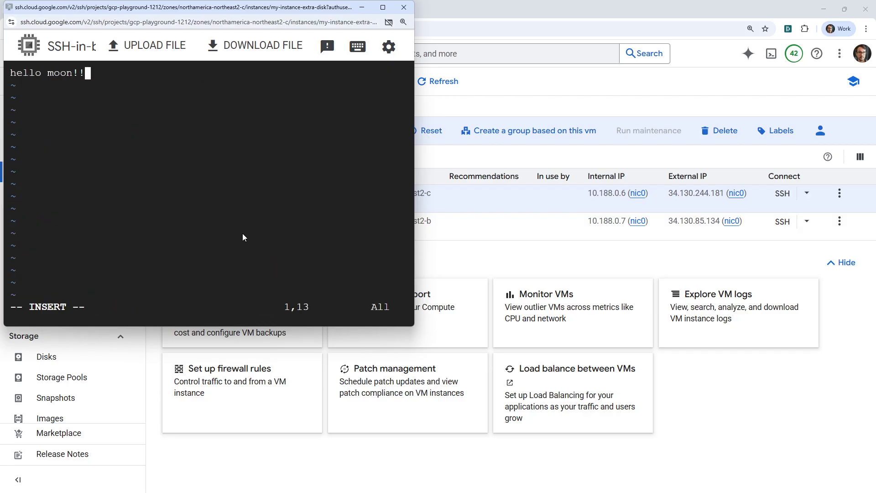
pyautogui.write('!!')
pyautogui.press('Escape')
pyautogui.write(':wq')
pyautogui.press('Return')
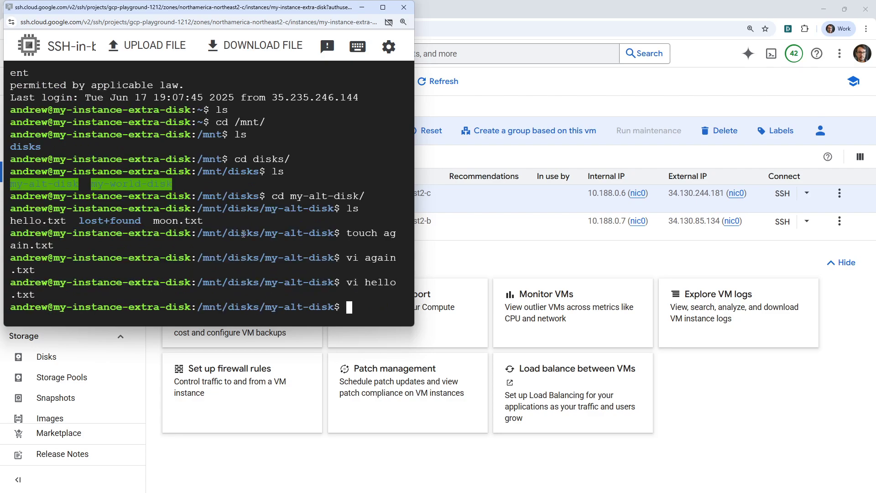
pyautogui.click(404, 10)
# - Ask Cloud Assist how fast replication is with a secondary disk, read the answer, and close the assistant
pyautogui.scroll(-6, 90, 285)
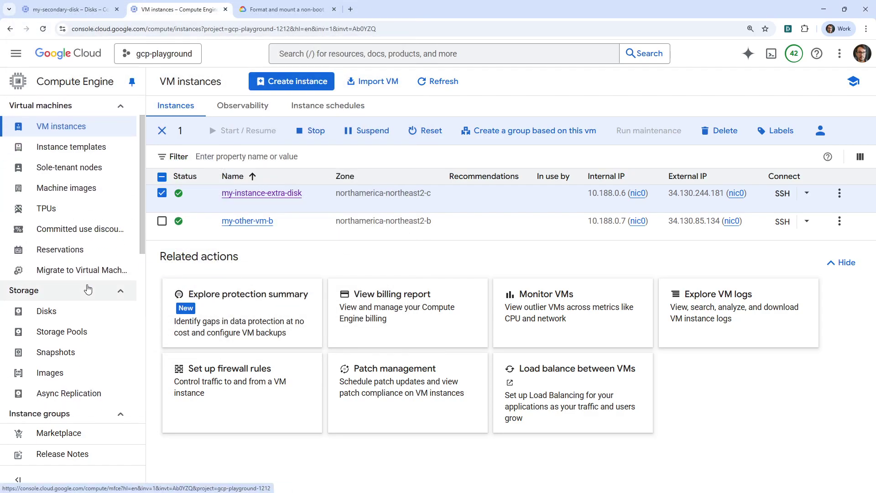
pyautogui.scroll(-4, 91, 285)
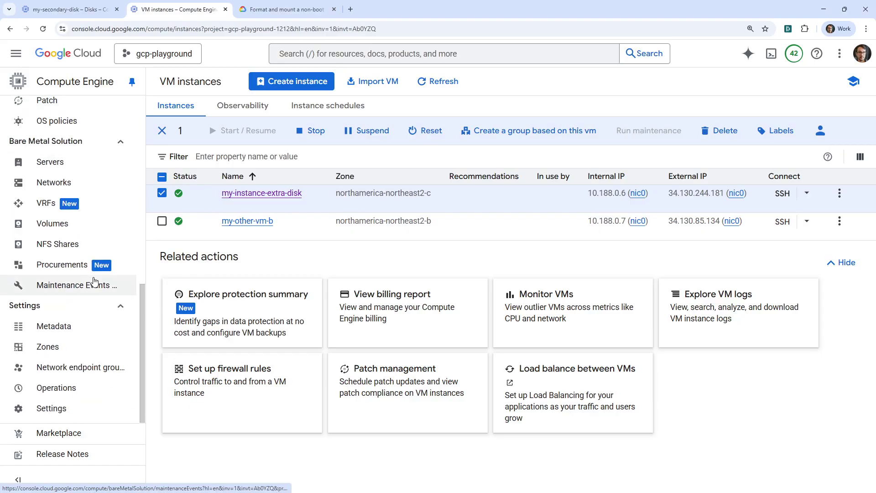
pyautogui.scroll(8, 92, 279)
pyautogui.click(748, 54)
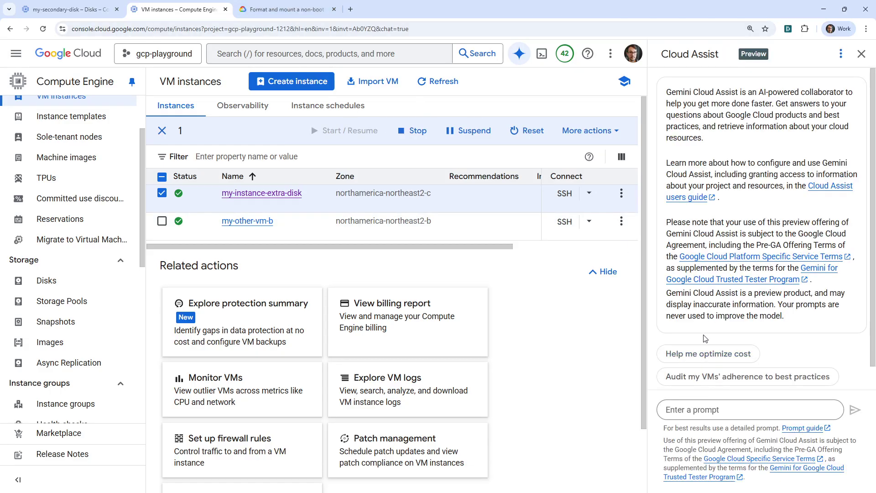
pyautogui.click(707, 406)
pyautogui.write('with a se')
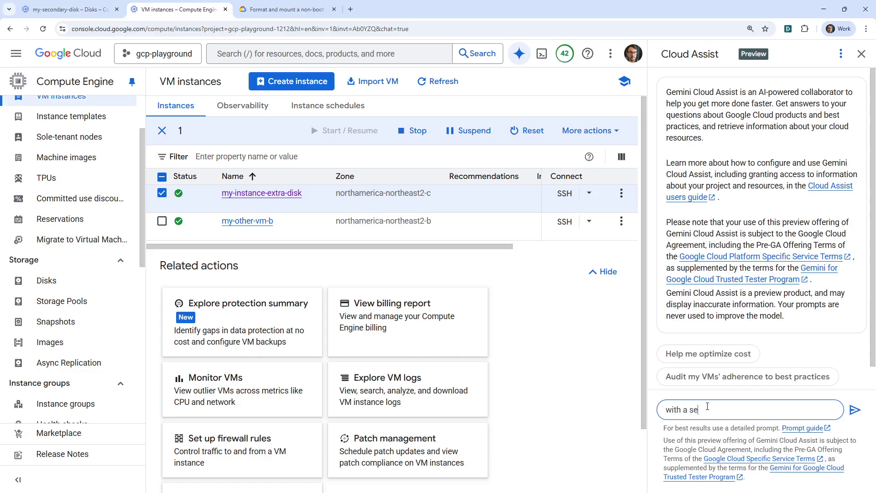
pyautogui.write('conadary disk how fast is re')
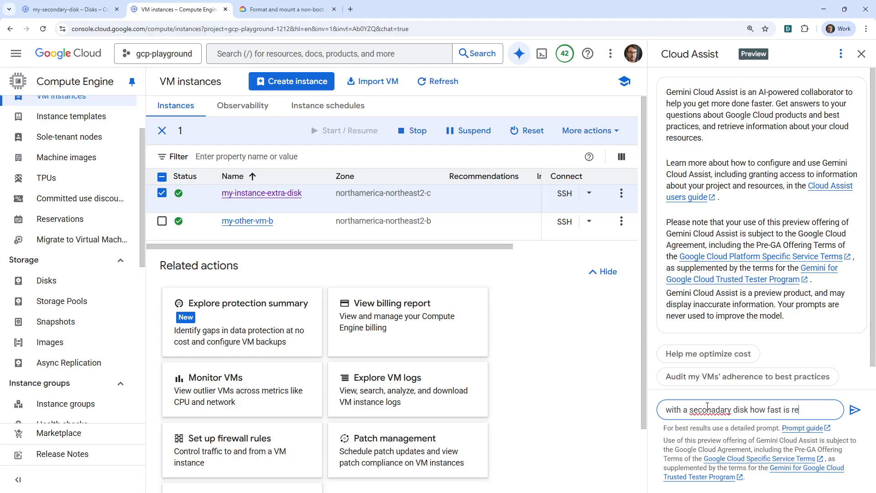
pyautogui.write('plication?')
pyautogui.press('Return')
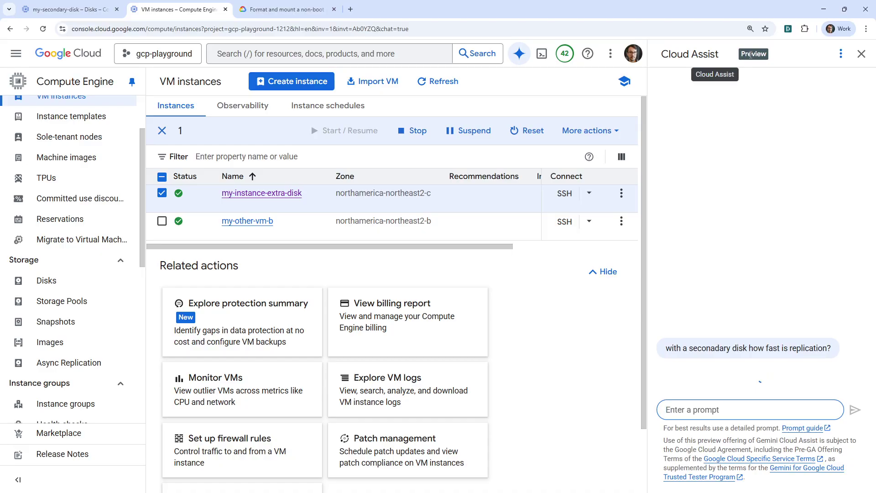
pyautogui.scroll(1, 791, 272)
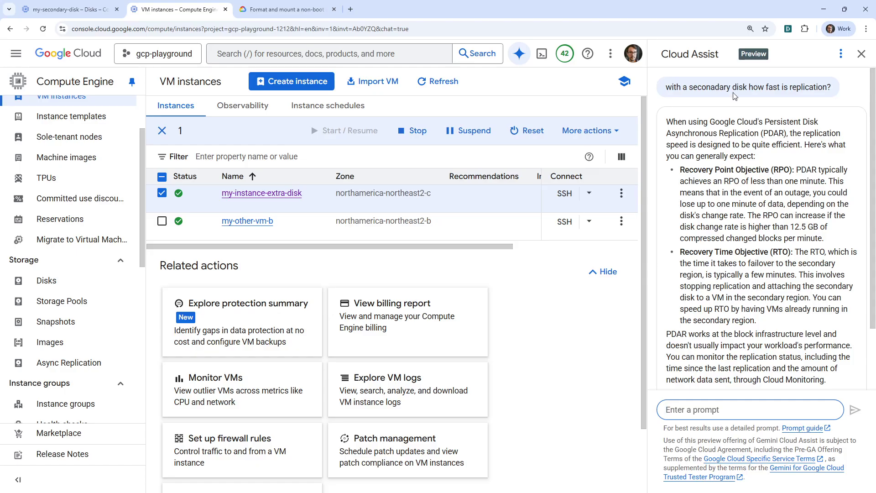
pyautogui.click(861, 54)
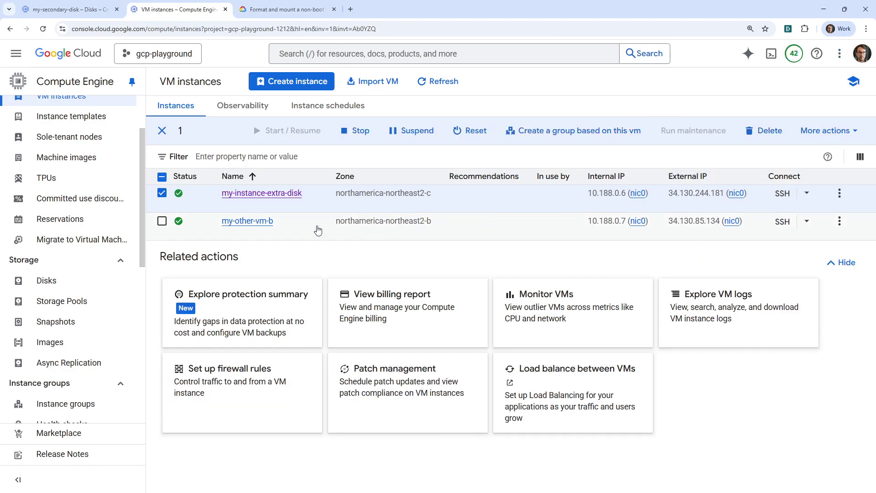
# - Switch the VM selection to my-other-vm-b and open that instance for editing at its storage settings
pyautogui.click(162, 193)
pyautogui.click(162, 221)
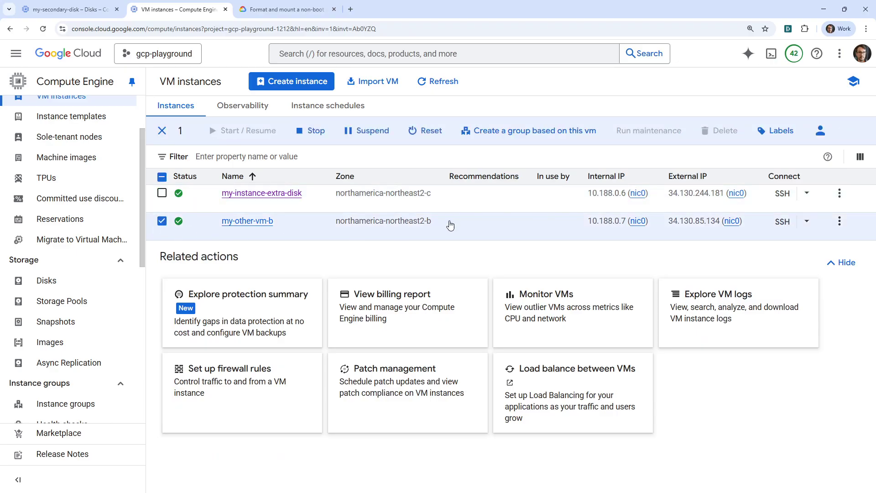
pyautogui.click(240, 223)
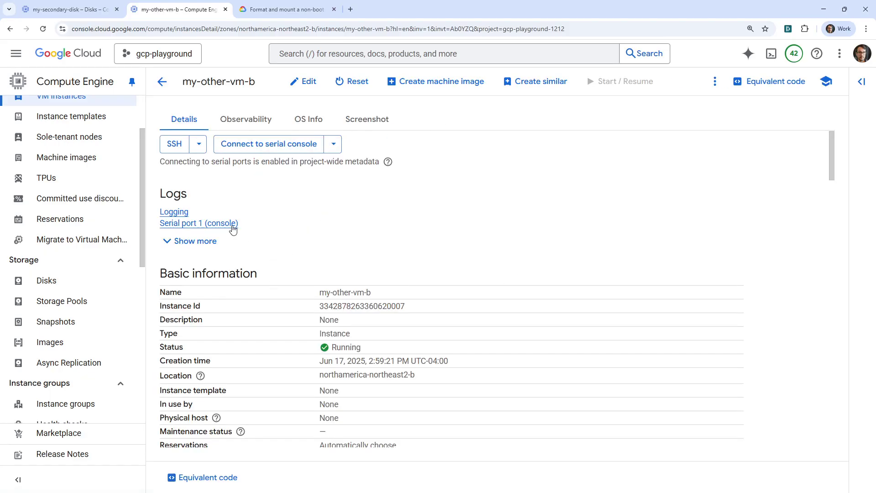
pyautogui.click(310, 82)
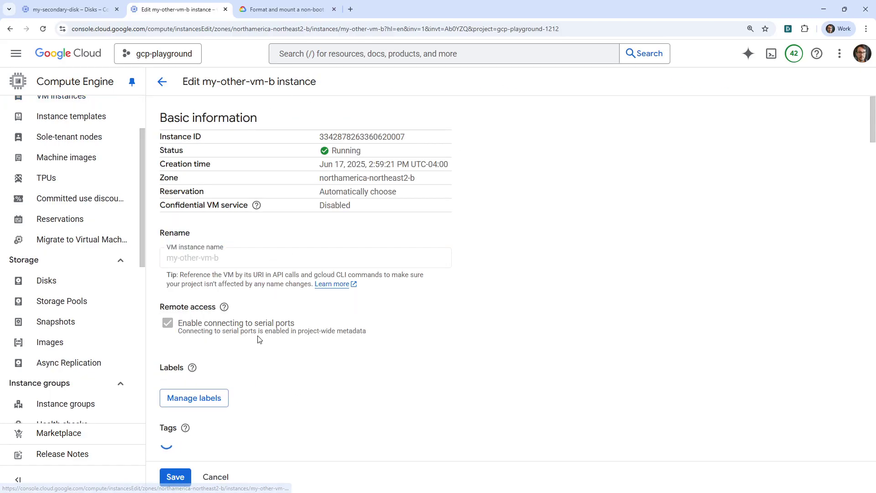
pyautogui.scroll(-12, 255, 337)
pyautogui.scroll(-12, 250, 337)
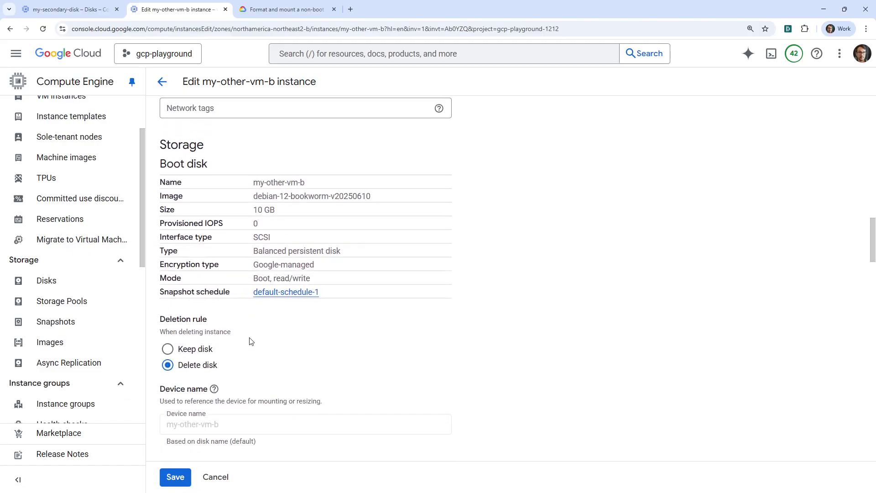
# - Attach the existing disk my-alt-disk-cloned to my-other-vm-b in read/write mode with custom device name my-alt-disk-cloned, and save the instance
pyautogui.click(286, 334)
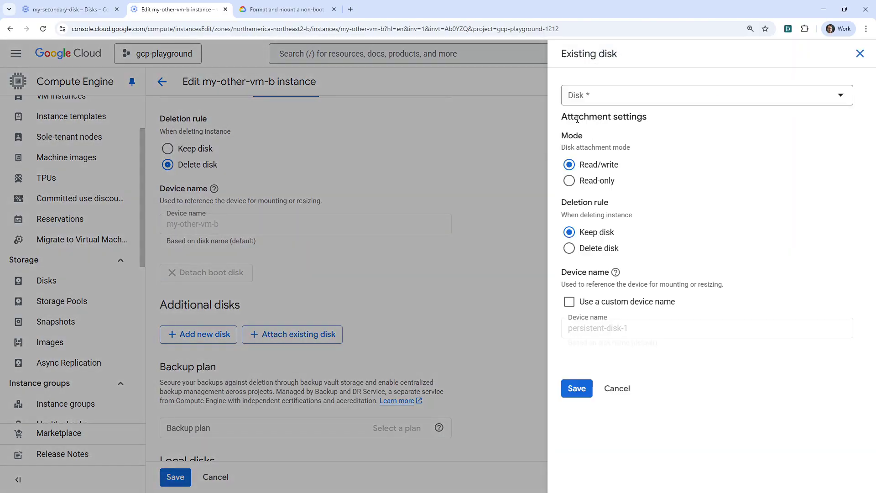
pyautogui.click(629, 96)
pyautogui.click(632, 134)
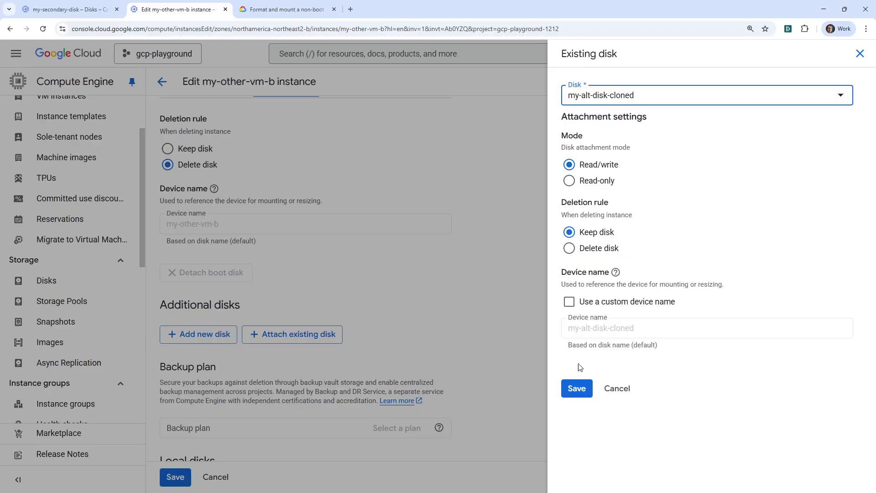
pyautogui.click(569, 301)
pyautogui.click(577, 393)
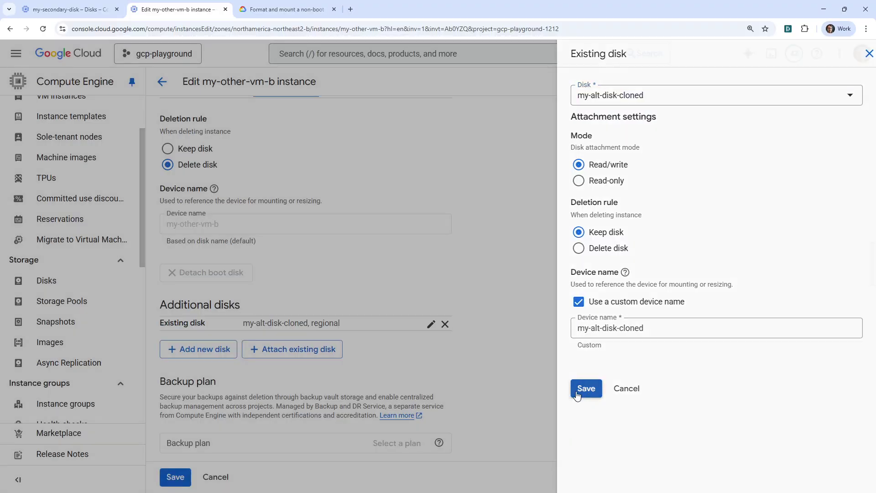
pyautogui.click(174, 476)
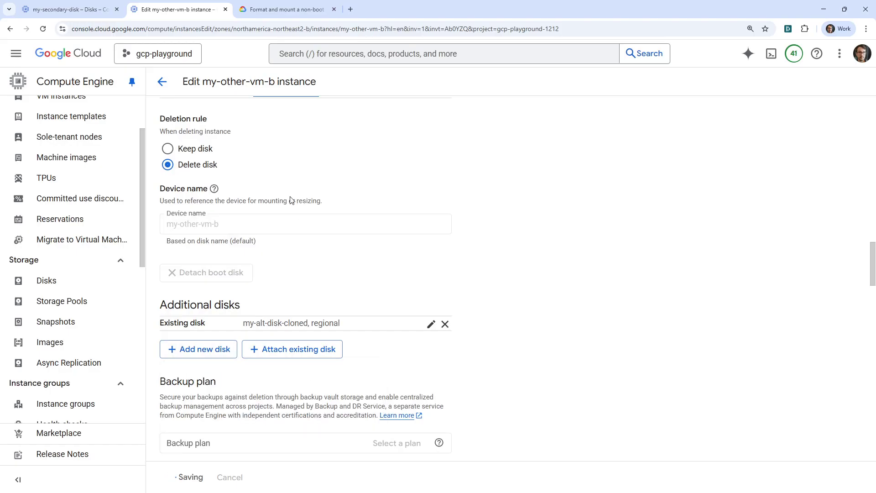
# - Open the Google Cloud console home page in a new browser tab and switch to it
pyautogui.rightClick(164, 89)
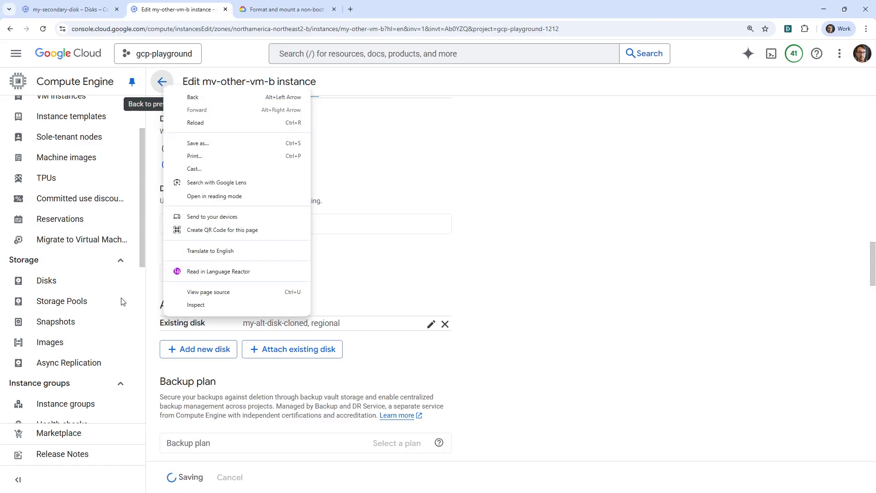
pyautogui.press('Escape')
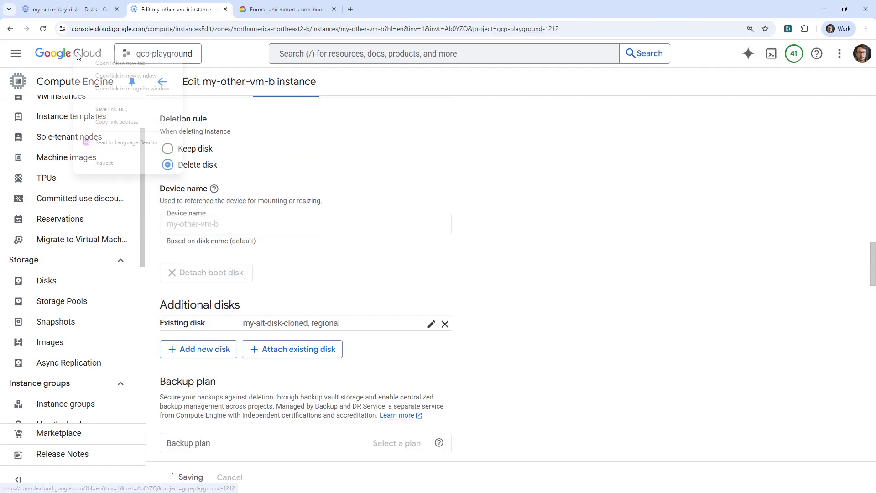
pyautogui.middleClick(68, 53)
pyautogui.click(272, 10)
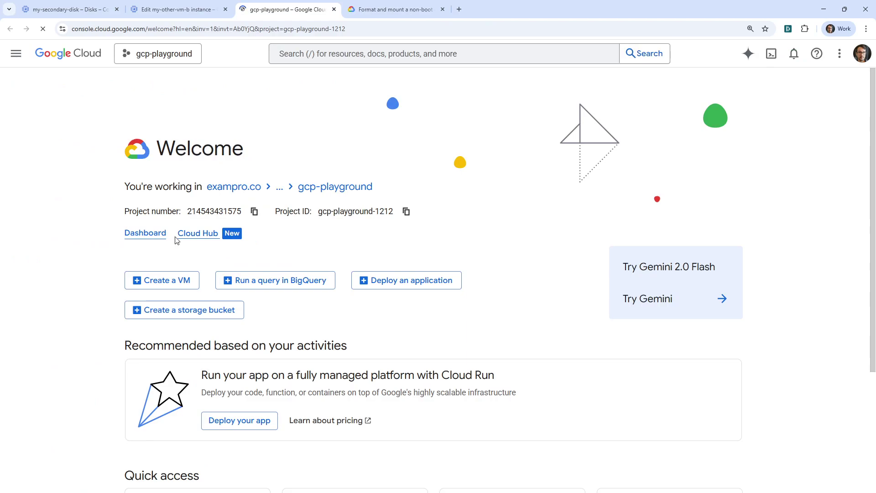
# - Search the console for "virtual machine" and open the Compute Engine VM instances page
pyautogui.click(299, 55)
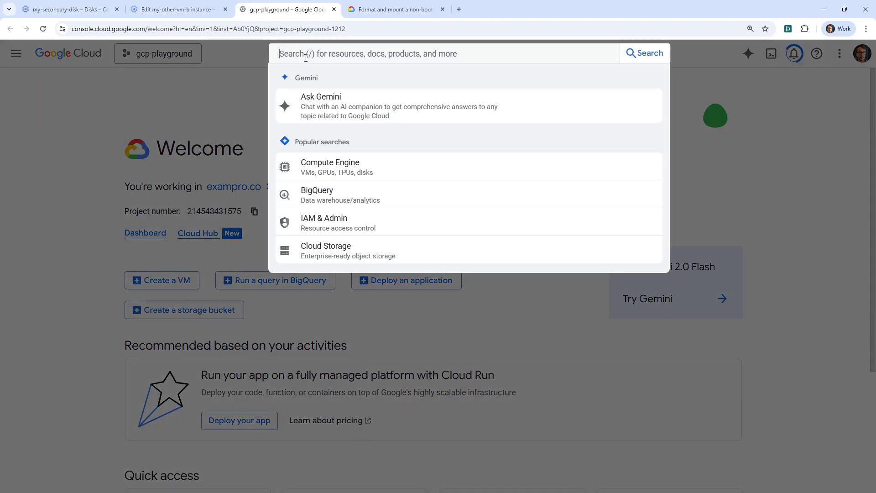
pyautogui.write('virtual machine')
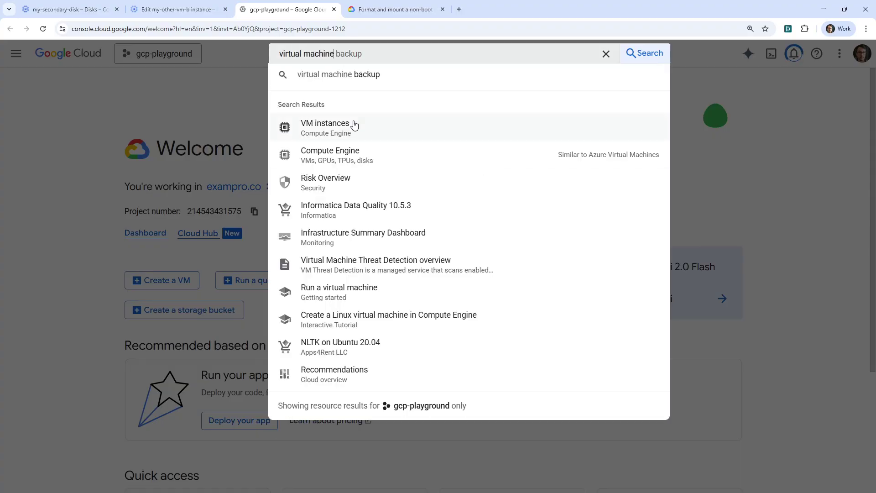
pyautogui.click(354, 123)
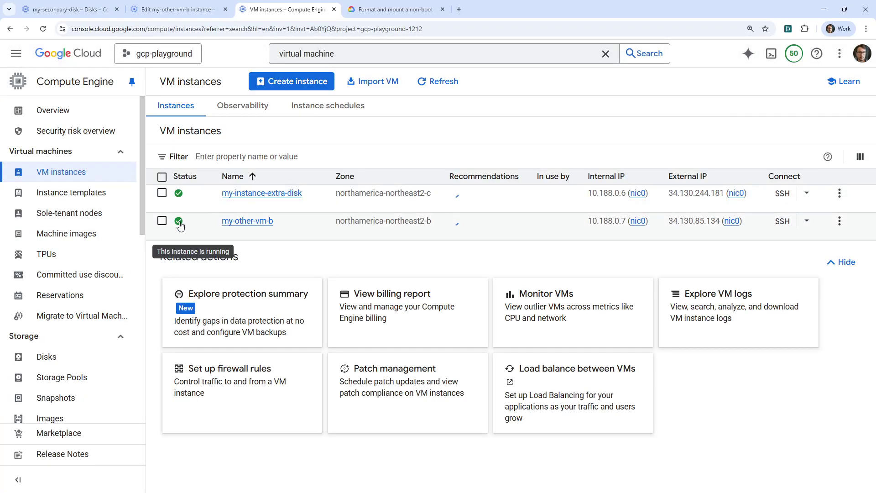
# - Select my-other-vm-b, open an SSH-in-browser session to it, and authorize the connection
pyautogui.click(162, 221)
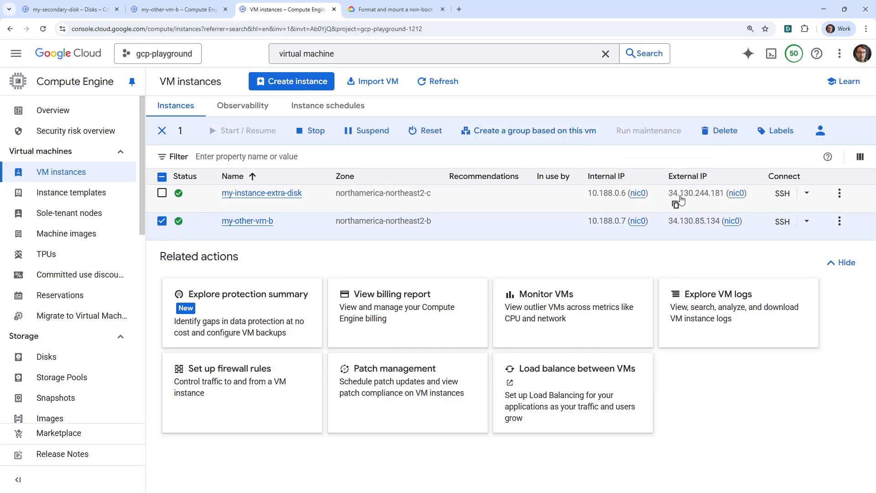
pyautogui.click(782, 222)
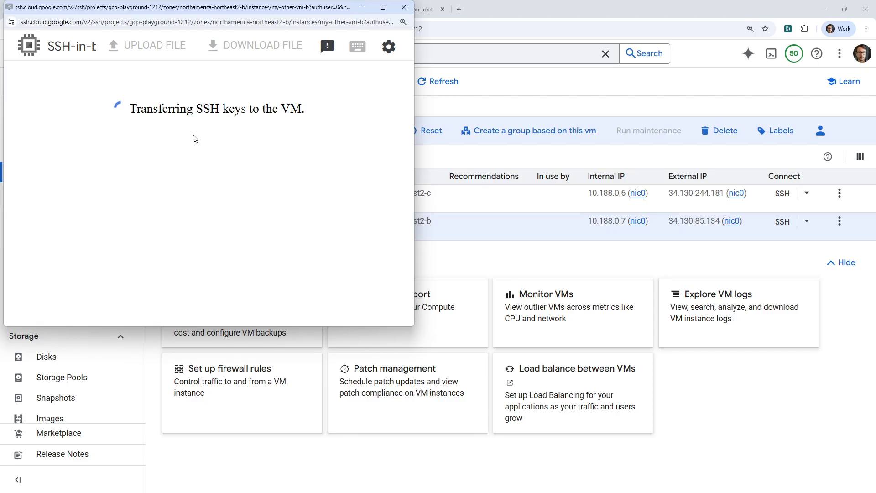
pyautogui.moveTo(325, 6); pyautogui.dragTo(599, 0)
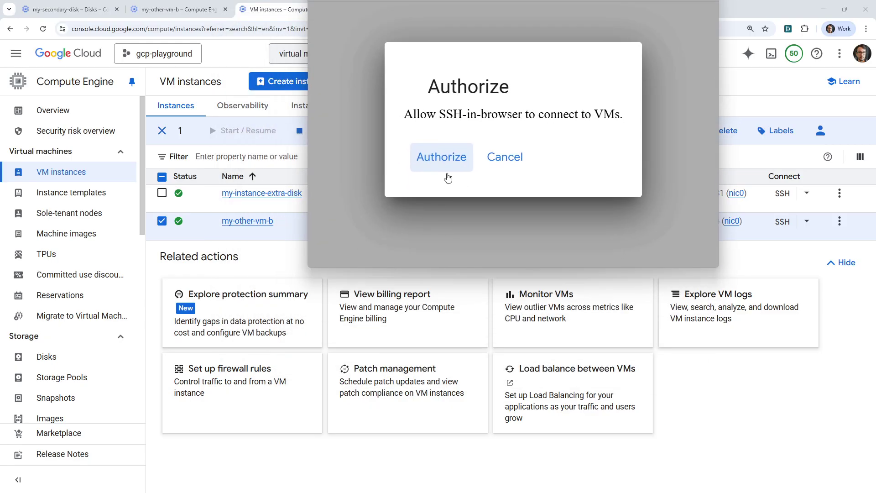
pyautogui.click(441, 157)
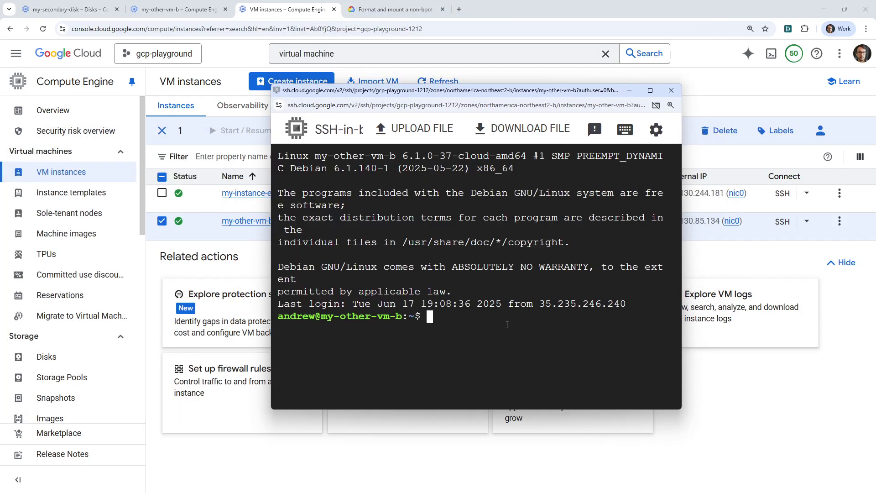
# - List the VM's block devices with lsblk, check the sdc disk, and consult the documentation section on mounting a disk
pyautogui.write('lsblk')
pyautogui.press('Return')
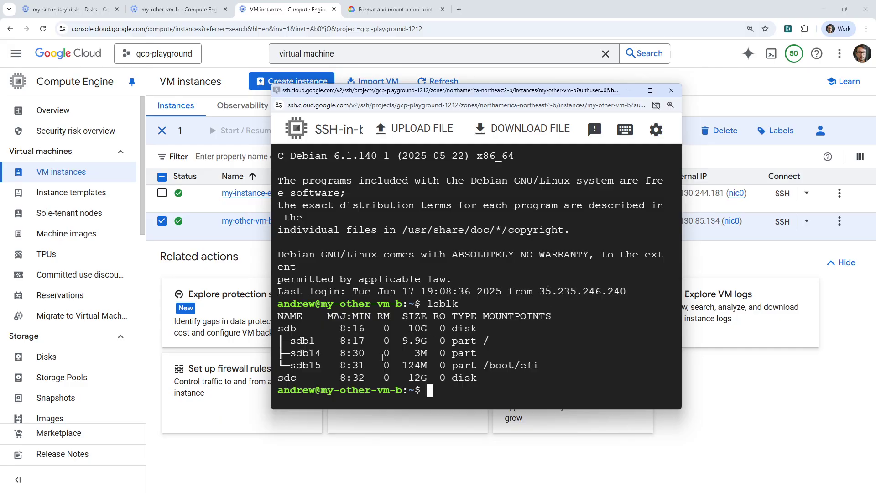
pyautogui.moveTo(563, 364); pyautogui.dragTo(272, 321)
pyautogui.moveTo(303, 377); pyautogui.dragTo(270, 379)
pyautogui.moveTo(401, 90); pyautogui.dragTo(595, 0)
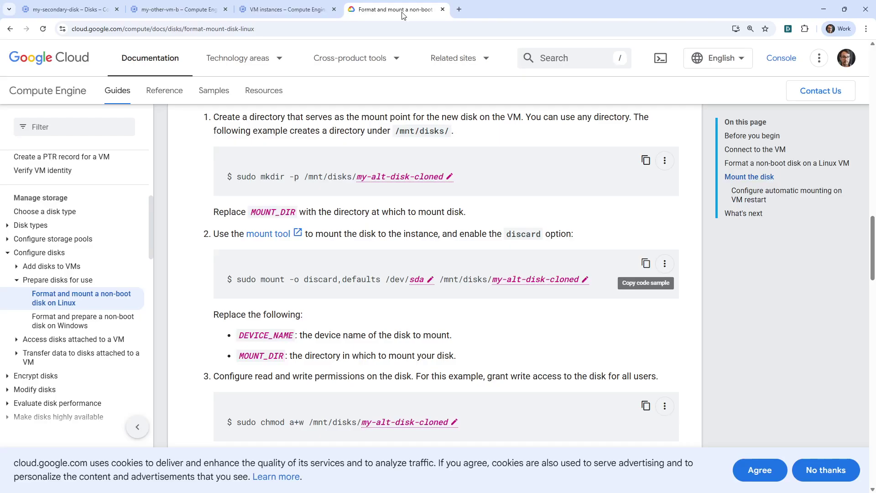
pyautogui.click(389, 9)
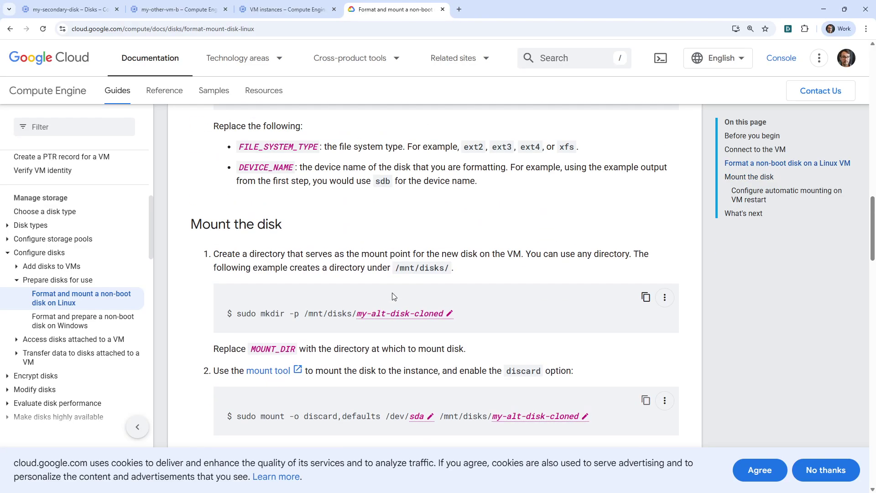
pyautogui.hotkey('alt', 'Tab')
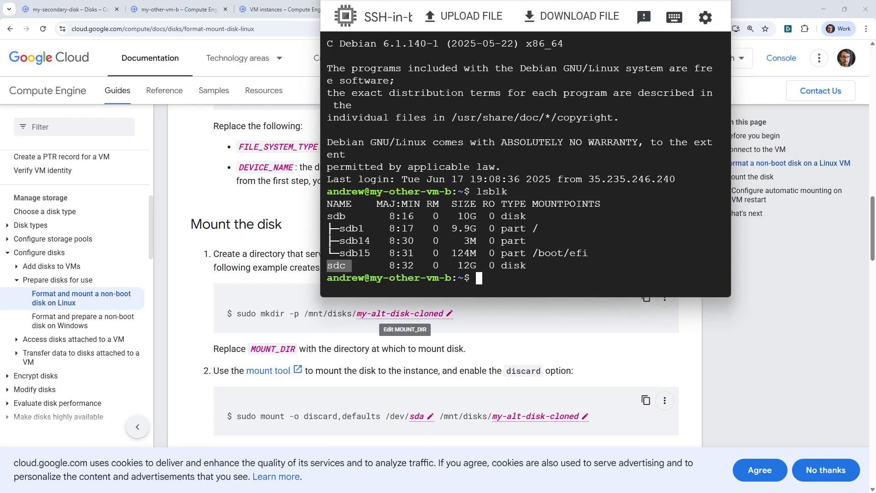
# - Change to /mnt in the SSH session, go into its disks directory, and list the contents
pyautogui.write('cd /m')
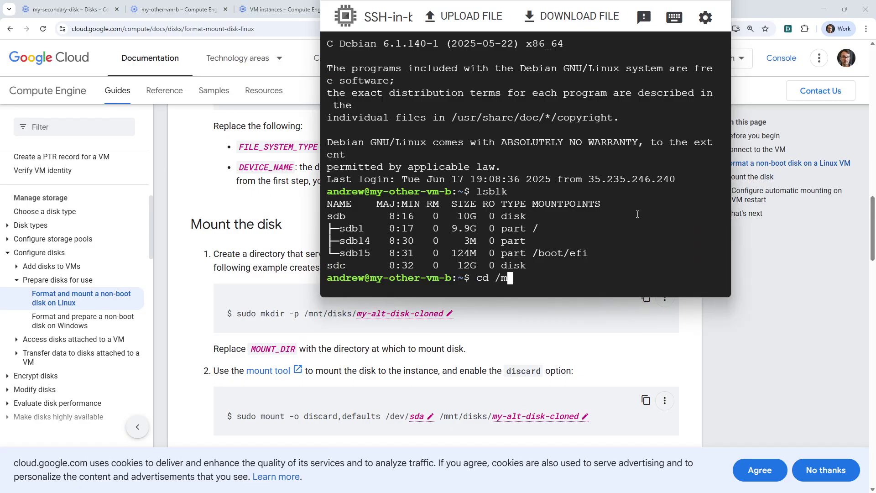
pyautogui.press('Tab')
pyautogui.press('Return')
pyautogui.write('ls')
pyautogui.press('Return')
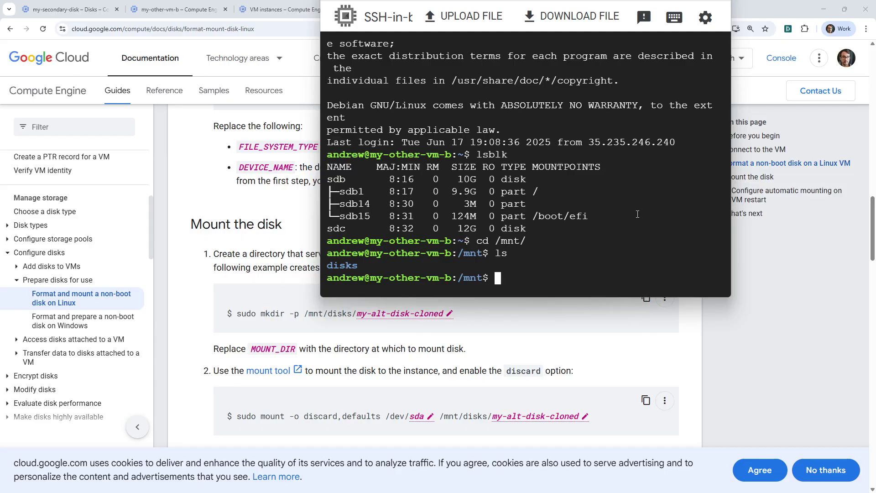
pyautogui.write('cd di')
pyautogui.press('Tab')
pyautogui.press('Return')
pyautogui.write('ls')
pyautogui.press('Return')
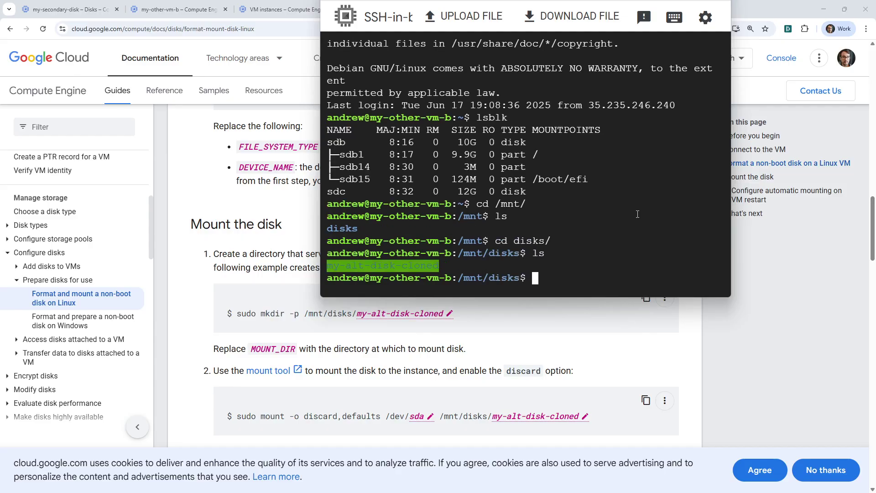
# - List the files in my-alt-disk-cloned and return to /mnt/disks
pyautogui.write('cd my')
pyautogui.press('Tab')
pyautogui.press('Return')
pyautogui.write('ls')
pyautogui.press('Return')
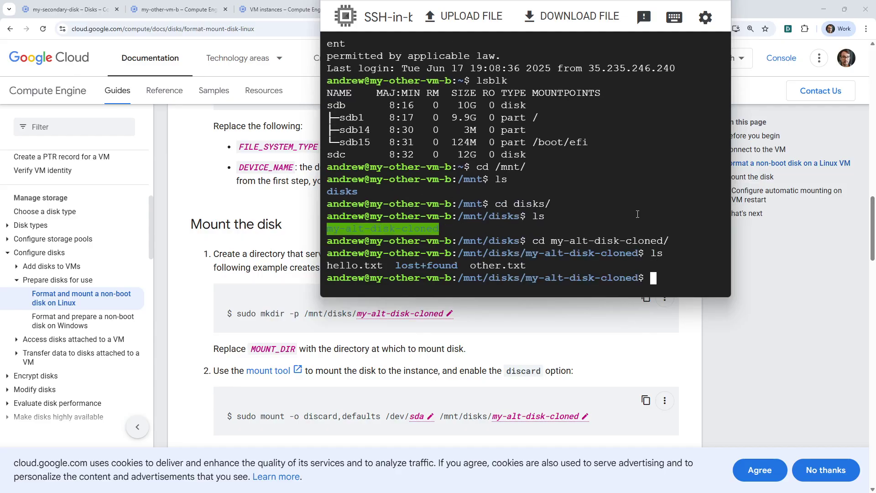
pyautogui.write('cd ..')
pyautogui.press('Return')
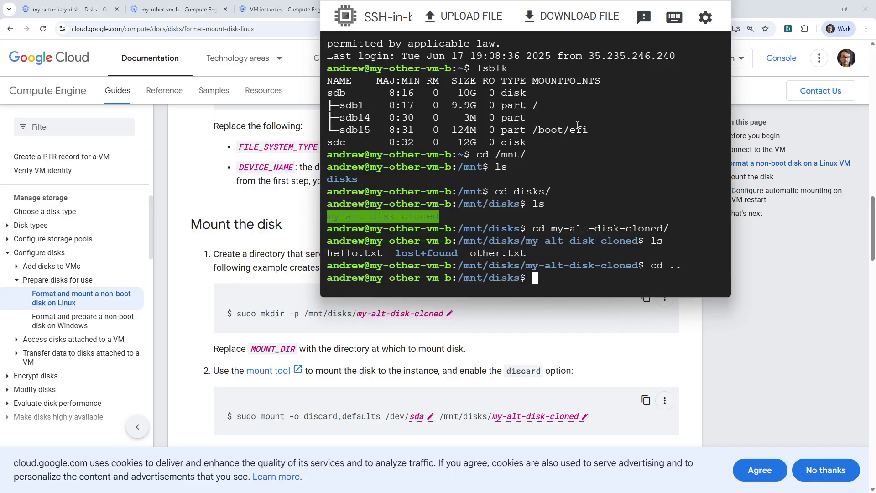
# - Copy the documentation's mount command, ask Claude how to unmount it, copy the suggested umount command, and return to the SSH session
pyautogui.moveTo(576, 23); pyautogui.dragTo(776, 24)
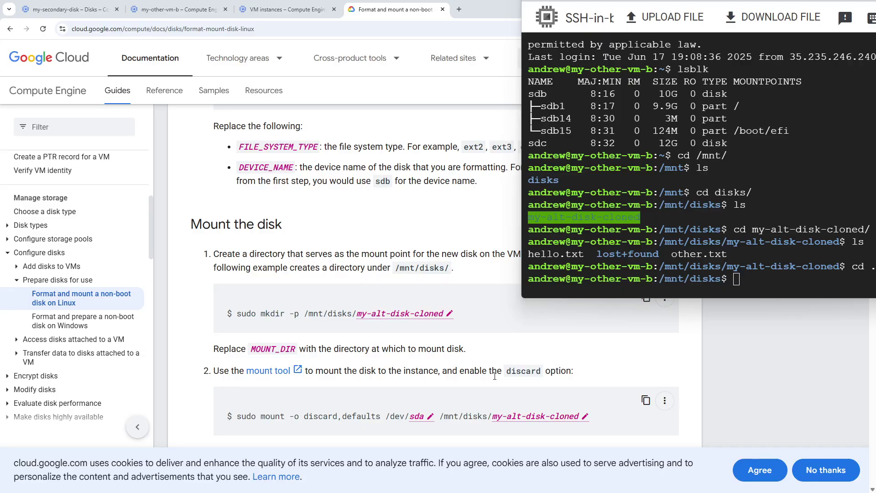
pyautogui.click(645, 400)
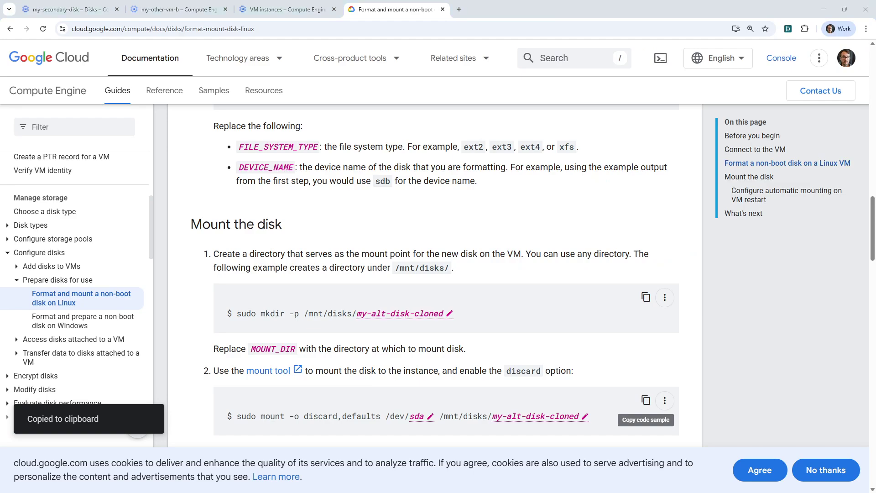
pyautogui.hotkey('alt', 'Tab')
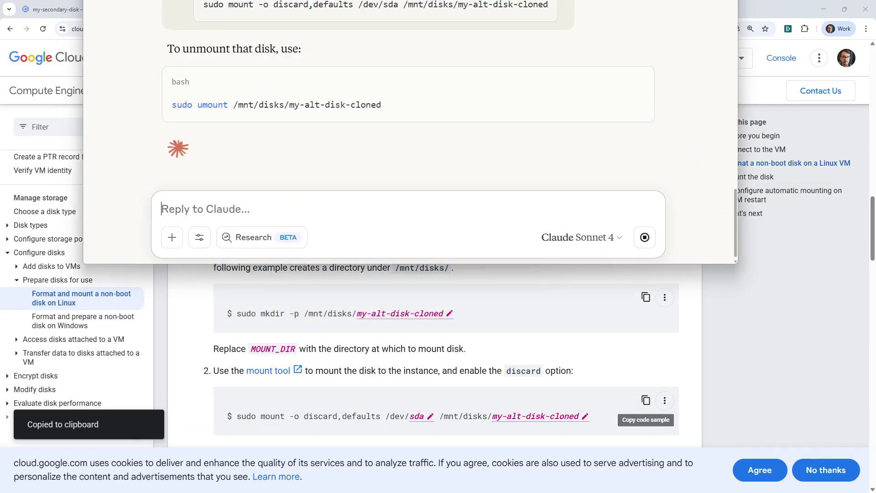
pyautogui.moveTo(391, 161); pyautogui.dragTo(180, 161)
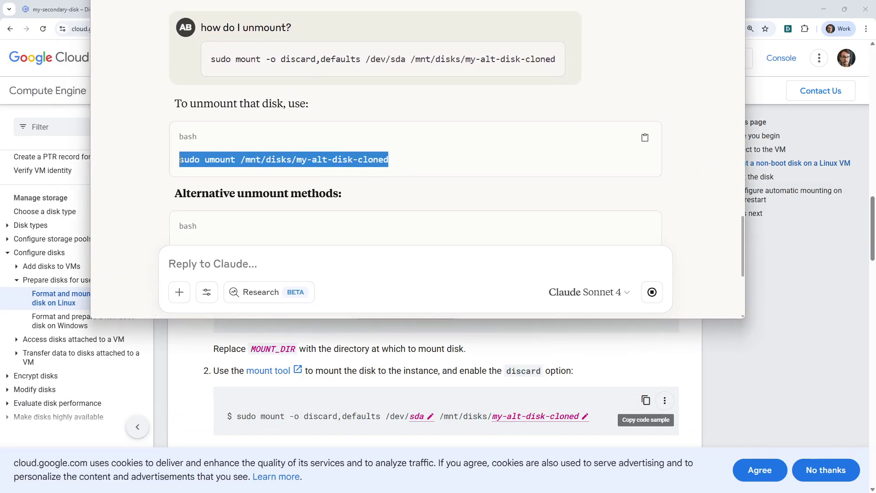
pyautogui.hotkey('alt', 'Tab')
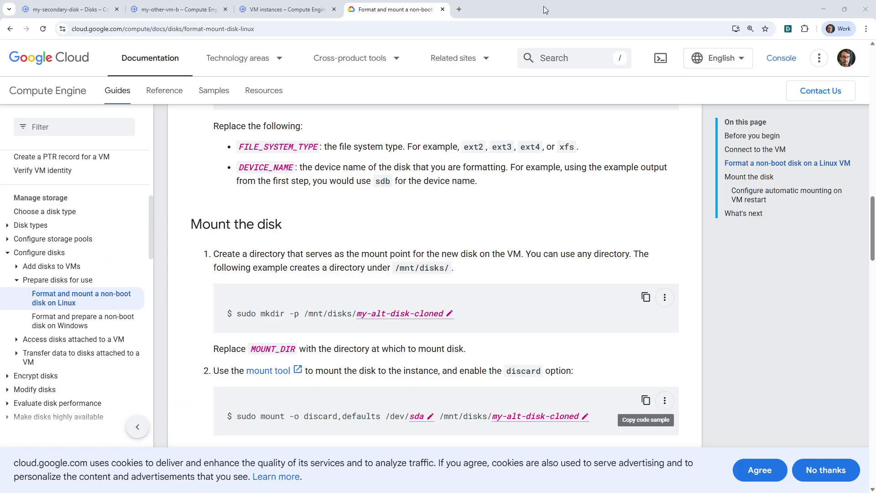
pyautogui.hotkey('alt', 'Tab')
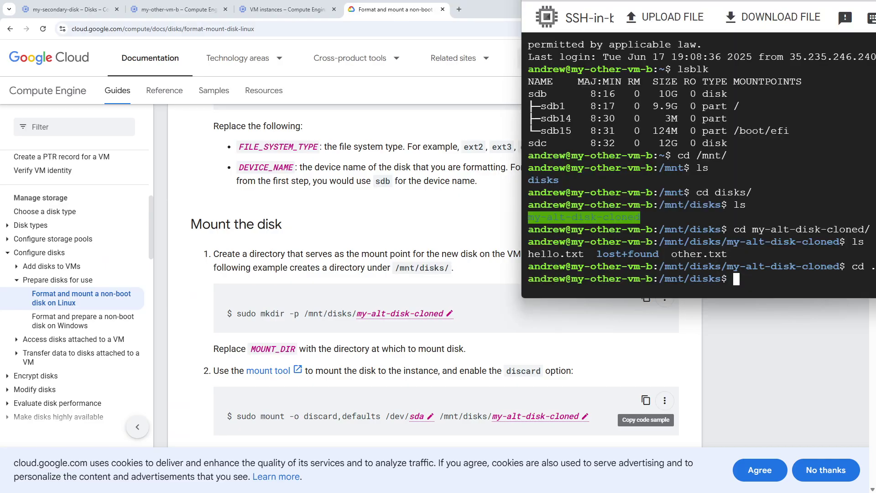
# - Try to unmount the cloned disk from /mnt/disks with sudo umount /mnt/disks/my-alt-disk-cloned
pyautogui.moveTo(684, 6); pyautogui.dragTo(279, 48)
pyautogui.hotkey('ctrl', 'v')
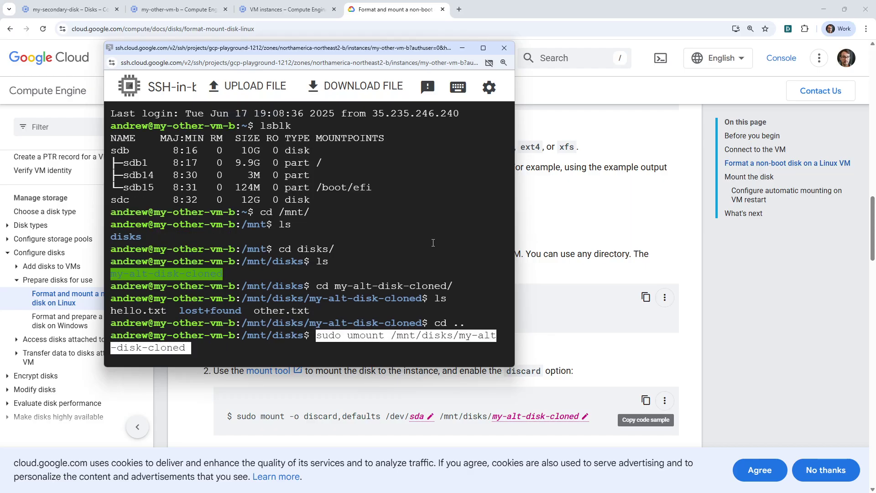
pyautogui.press('Return')
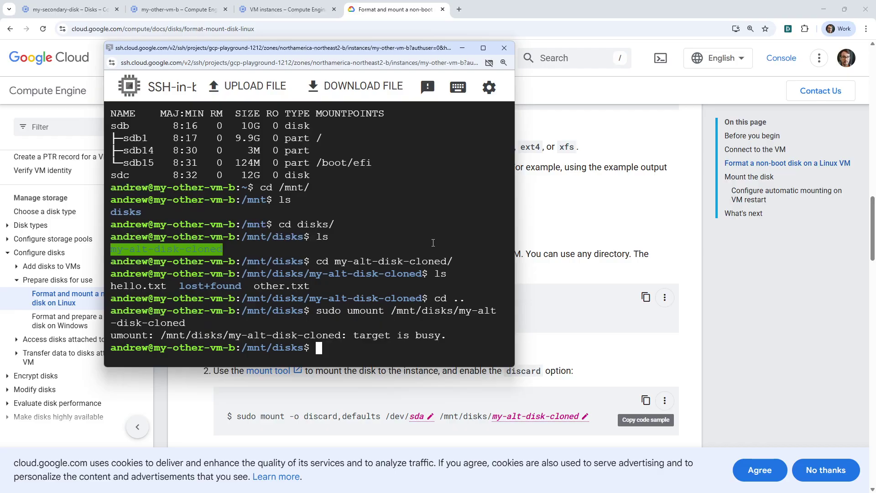
# - Move up to the root directory and try sudo umount /mnt/disks/my-alt-disk-cloned again
pyautogui.write('cd ..')
pyautogui.press('Return')
pyautogui.write('cd ..')
pyautogui.press('Return')
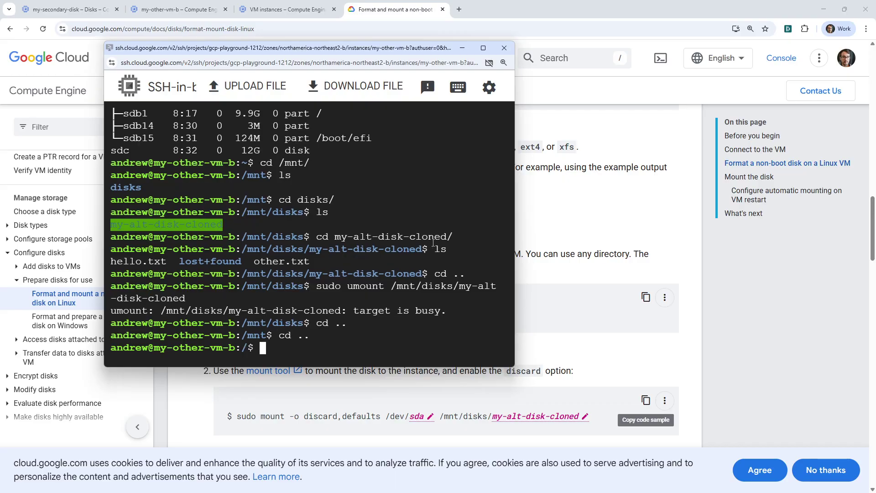
pyautogui.hotkey('ctrl', 'v')
pyautogui.press('Return')
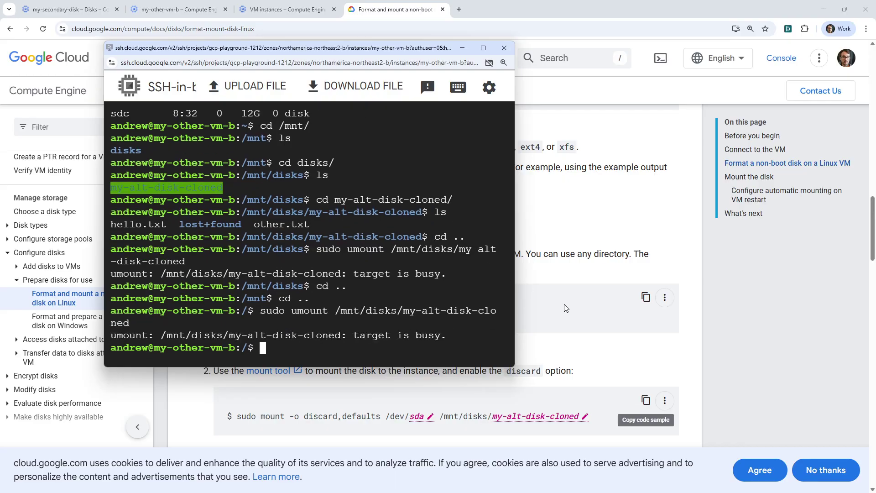
# - Widen the terminal window, list the root directory's contents, and change to /tmp
pyautogui.moveTo(514, 276); pyautogui.dragTo(596, 297)
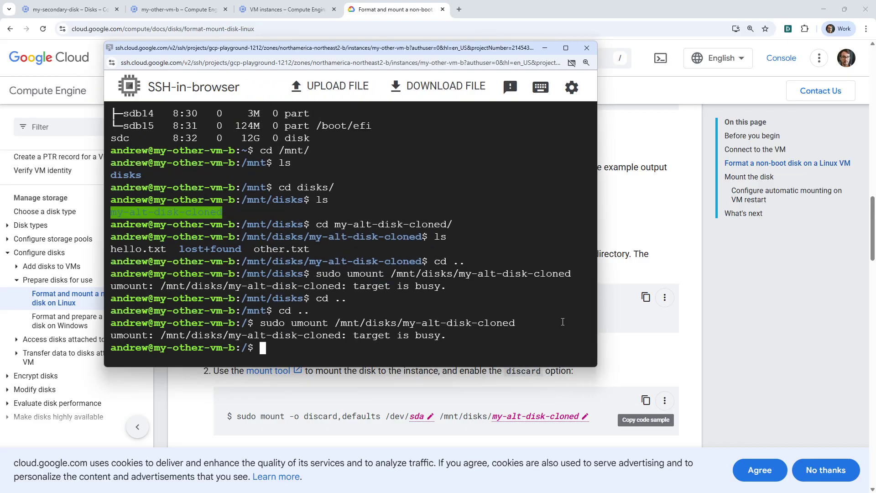
pyautogui.write('ls')
pyautogui.press('Return')
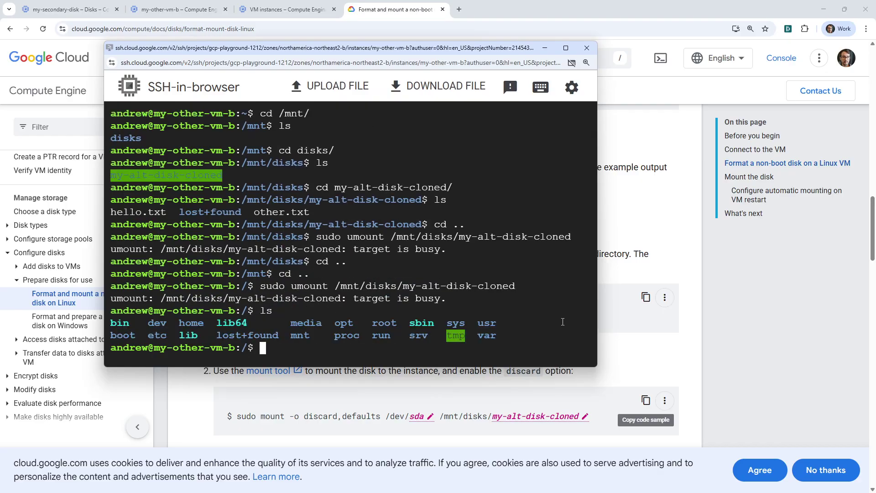
pyautogui.write('cd /tm')
pyautogui.press('Tab')
pyautogui.press('Return')
# - Try to enter mnt from within /tmp, list the contents of /tmp, and change to /mnt
pyautogui.write('cd ')
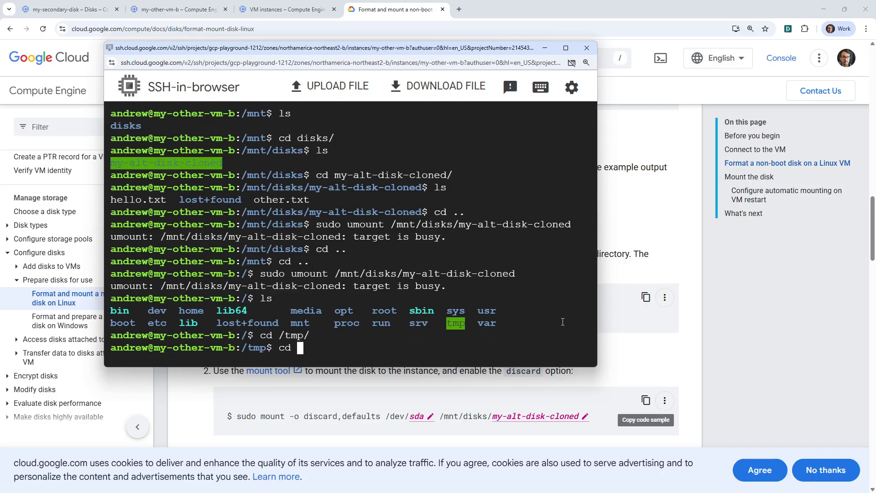
pyautogui.write('mnt')
pyautogui.press('Return')
pyautogui.write('ls')
pyautogui.press('Return')
pyautogui.write('cd ')
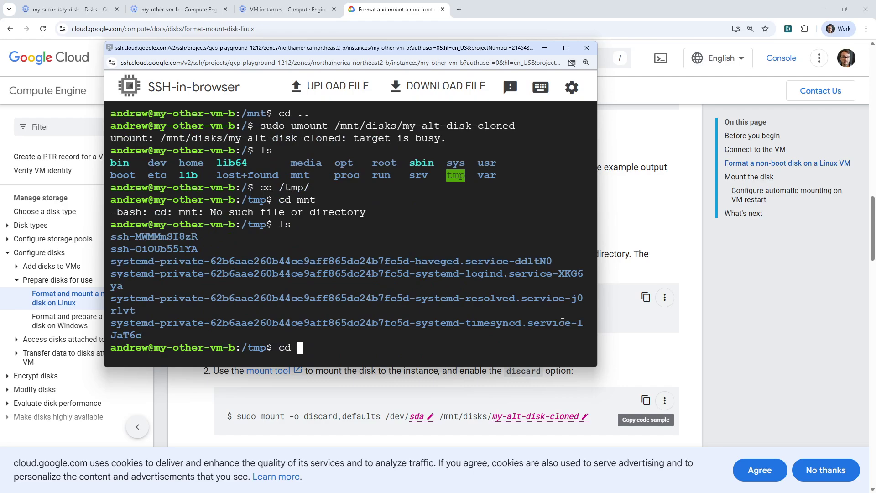
pyautogui.write('m')
pyautogui.press('BackSpace')
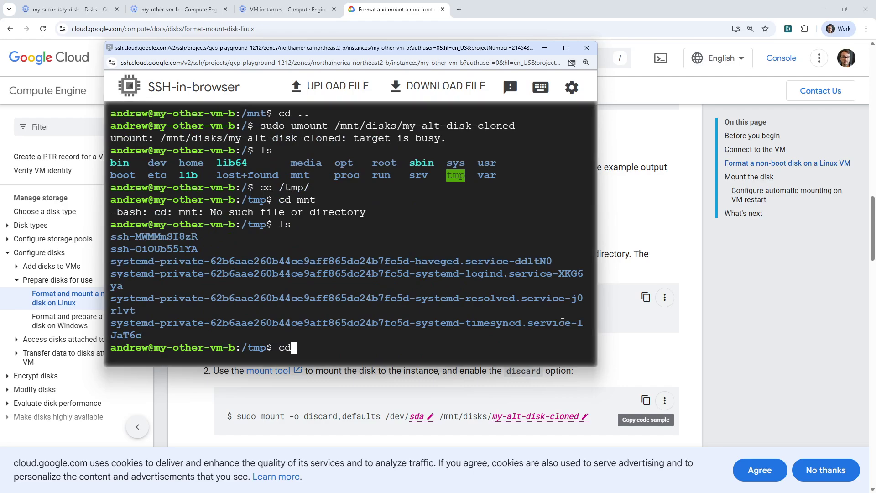
pyautogui.write('/mnt/')
pyautogui.press('Return')
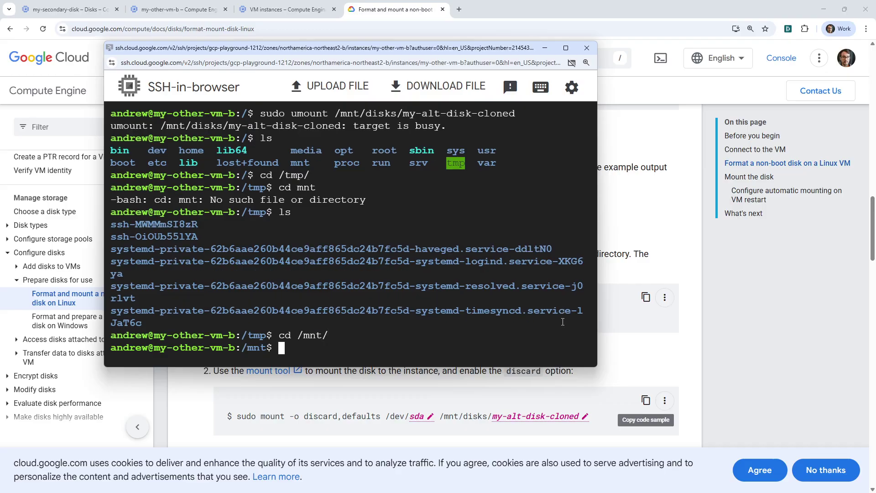
# - List the files in /mnt/disks/my-alt-disk-cloned again and close the SSH session window
pyautogui.write('cd disks/')
pyautogui.press('Return')
pyautogui.write('ls')
pyautogui.press('Return')
pyautogui.write('cd m')
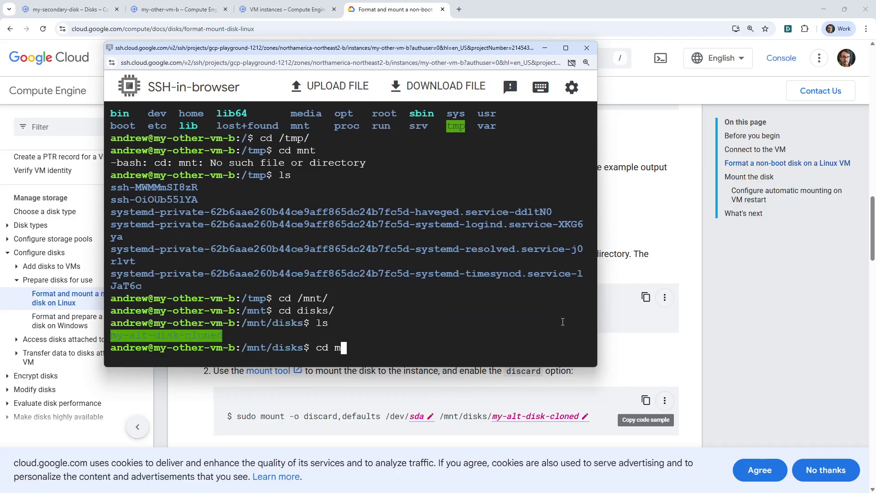
pyautogui.press('Tab')
pyautogui.press('Return')
pyautogui.write('ls')
pyautogui.press('Return')
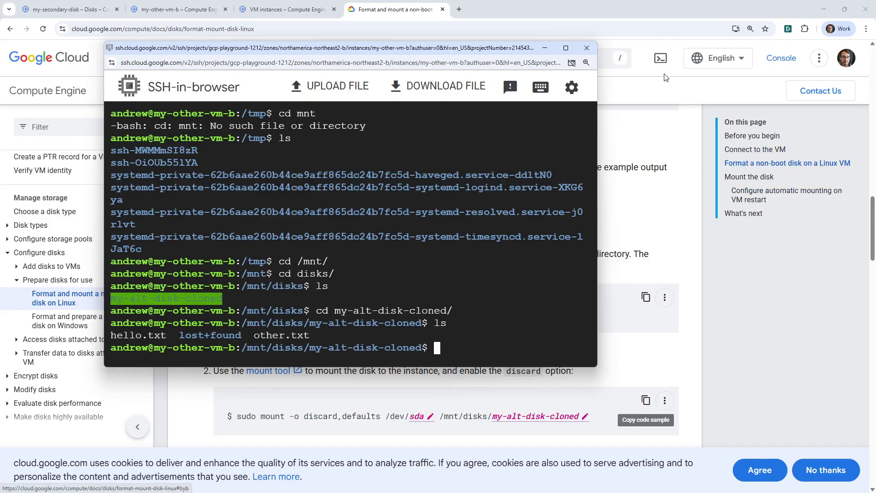
pyautogui.click(592, 47)
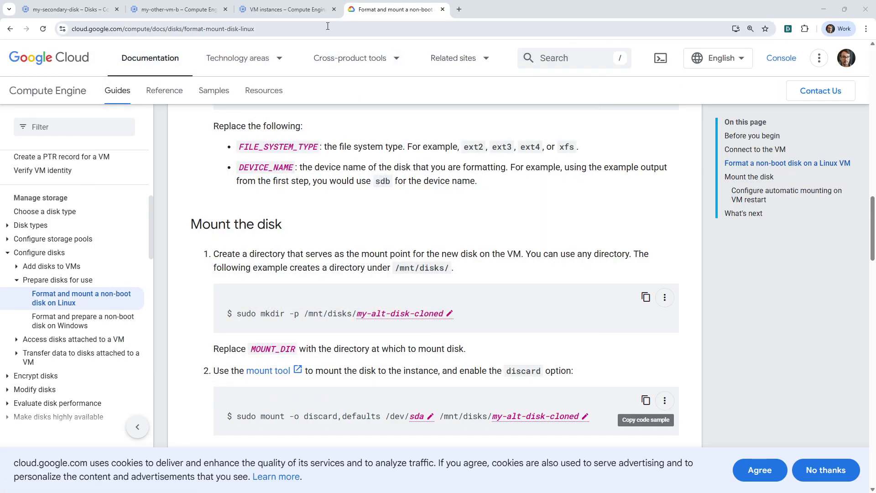
# - Switch to the VM instances list and delete the my-other-vm-b instance without skipping graceful shutdown
pyautogui.click(303, 17)
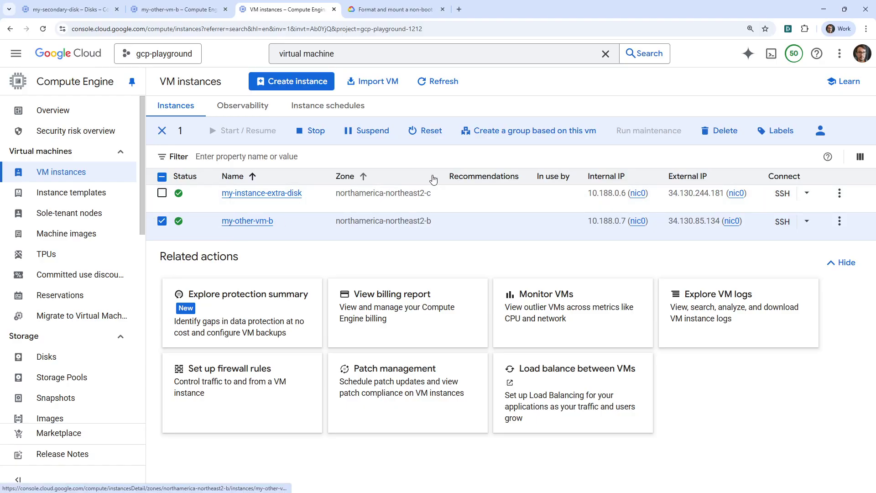
pyautogui.click(721, 131)
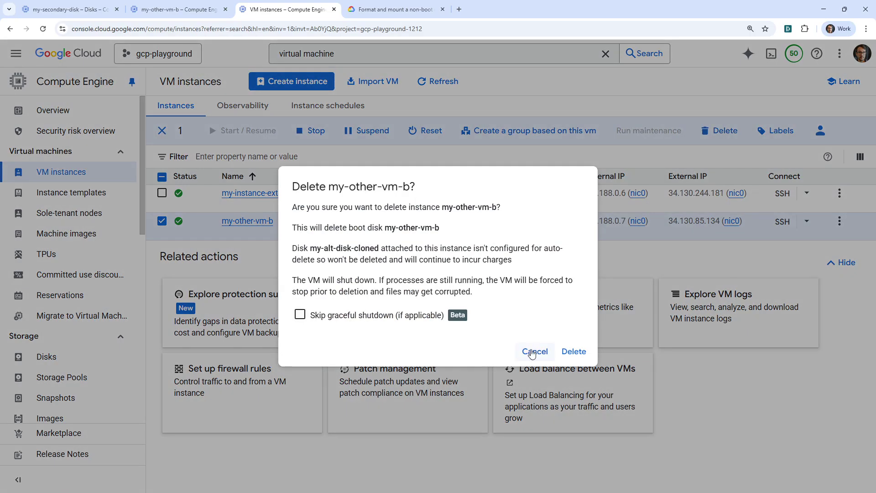
pyautogui.click(569, 352)
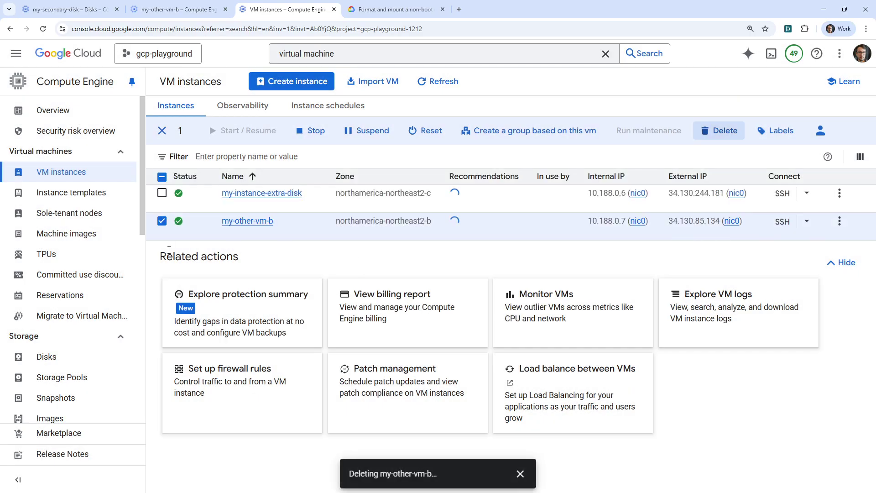
# - Reload the VM instances list to view my-instance-extra-disk's details, and open the Compute Engine Disks list
pyautogui.click(98, 191)
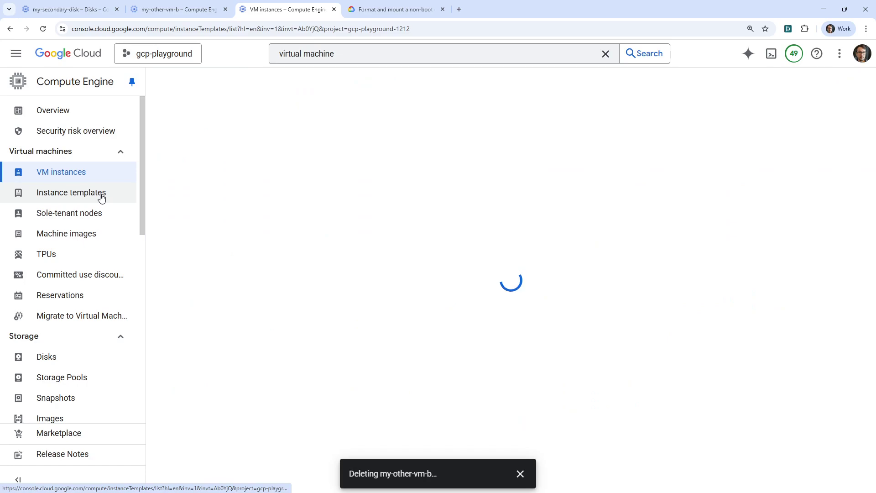
pyautogui.click(76, 181)
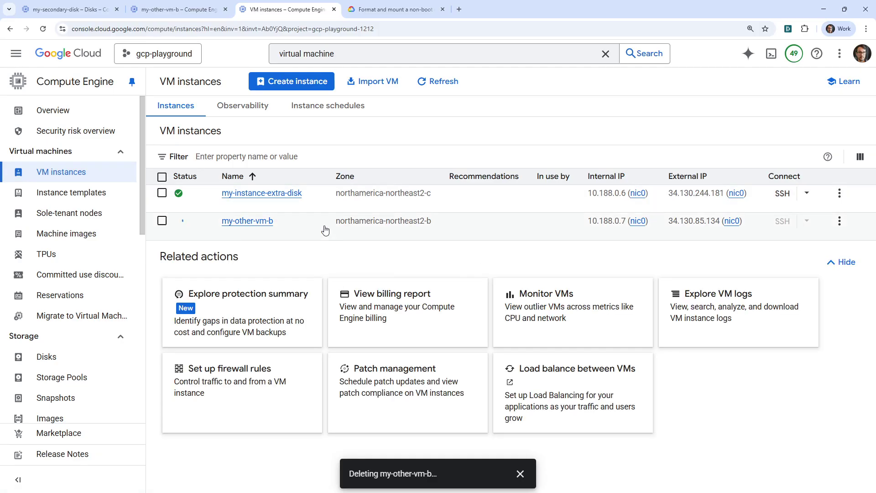
pyautogui.click(273, 199)
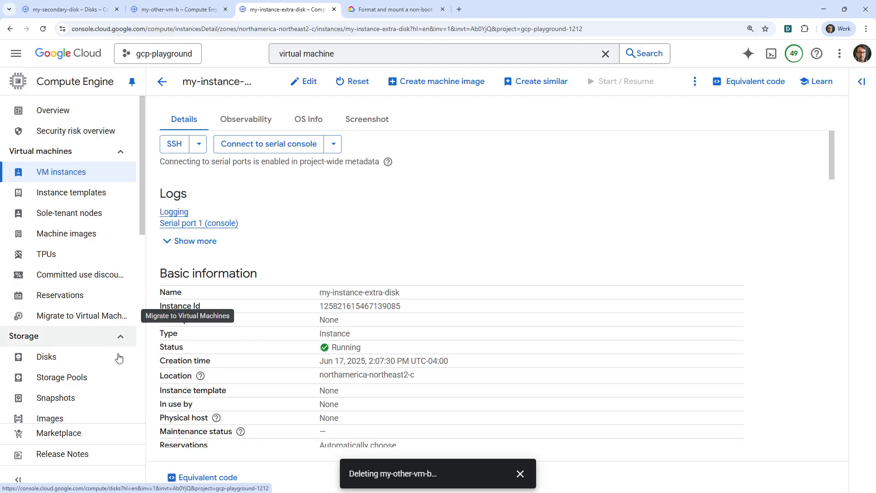
pyautogui.click(44, 357)
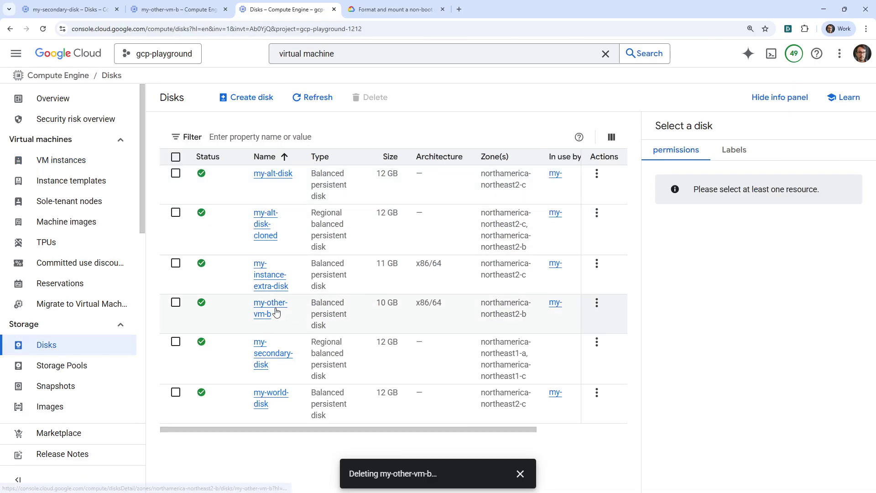